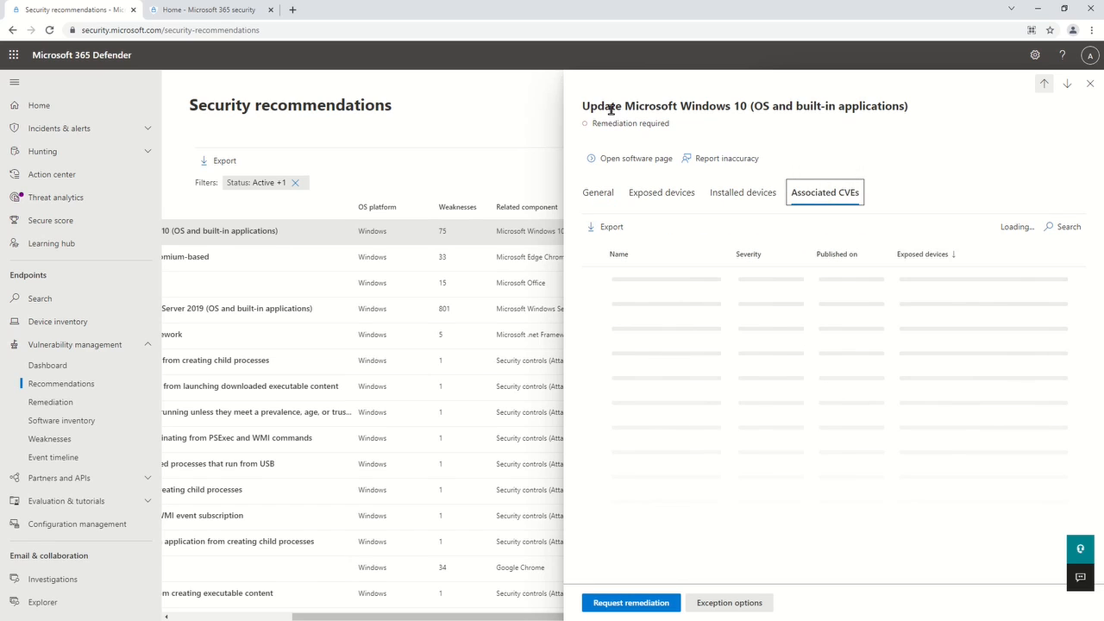
Step: Look through the CVEs associated with the Microsoft Windows 10 update recommendation and close its details
scroll(681, 285, down, 2)
scroll(739, 327, down, 5)
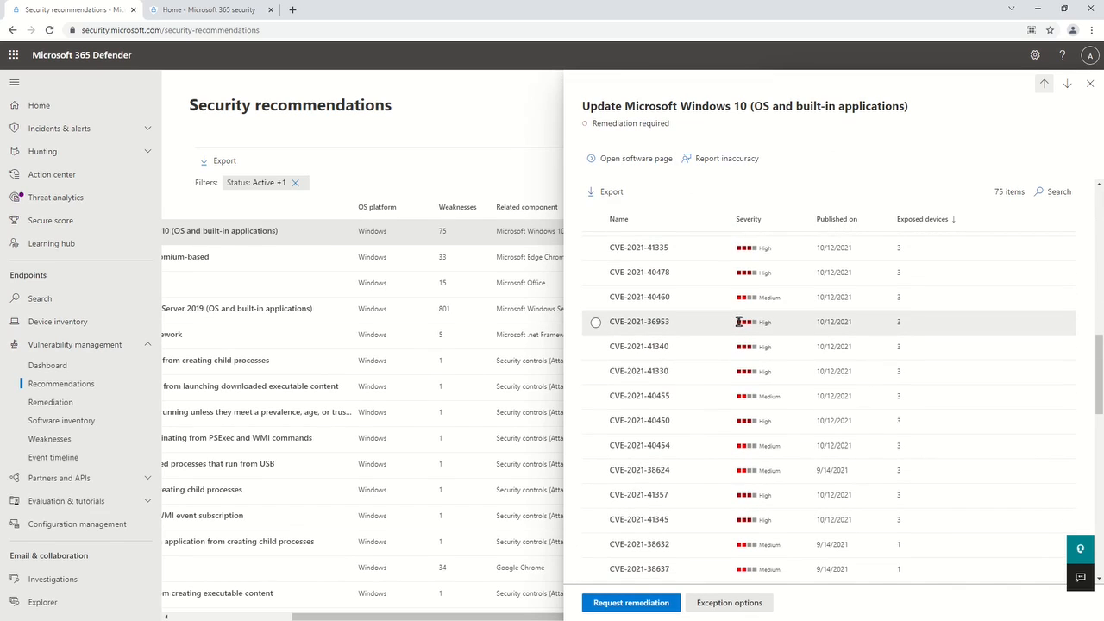
scroll(733, 332, down, 3)
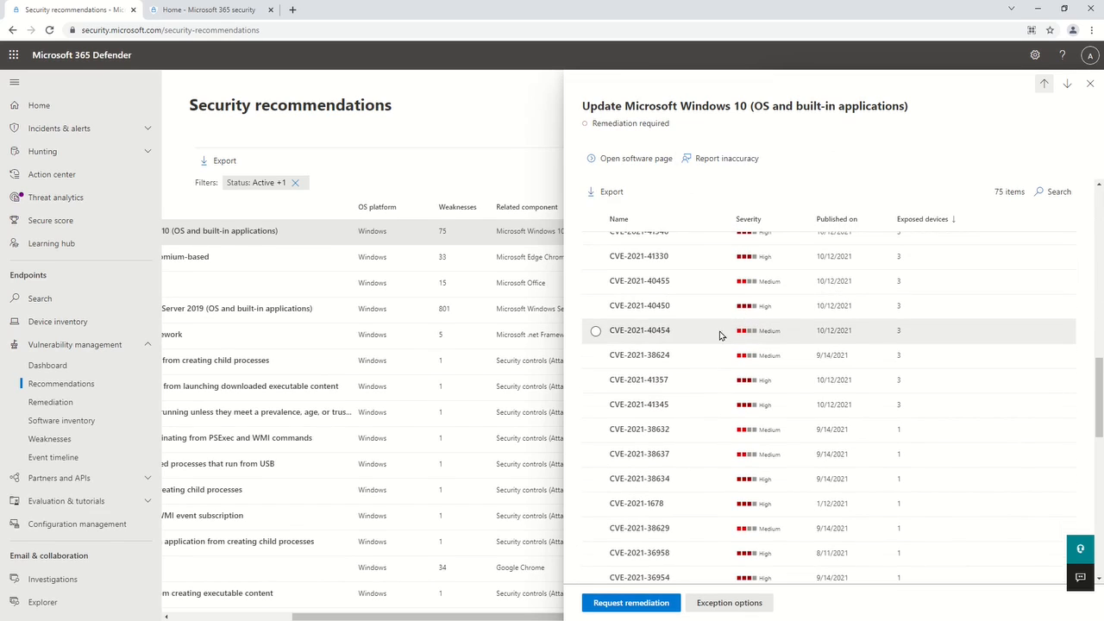
click(1091, 84)
Step: Open the Weaknesses list and view the details of CVE-2021-41330, CVE-2021-40489, CVE-2021-40443 and CVE-2021-41343
click(78, 445)
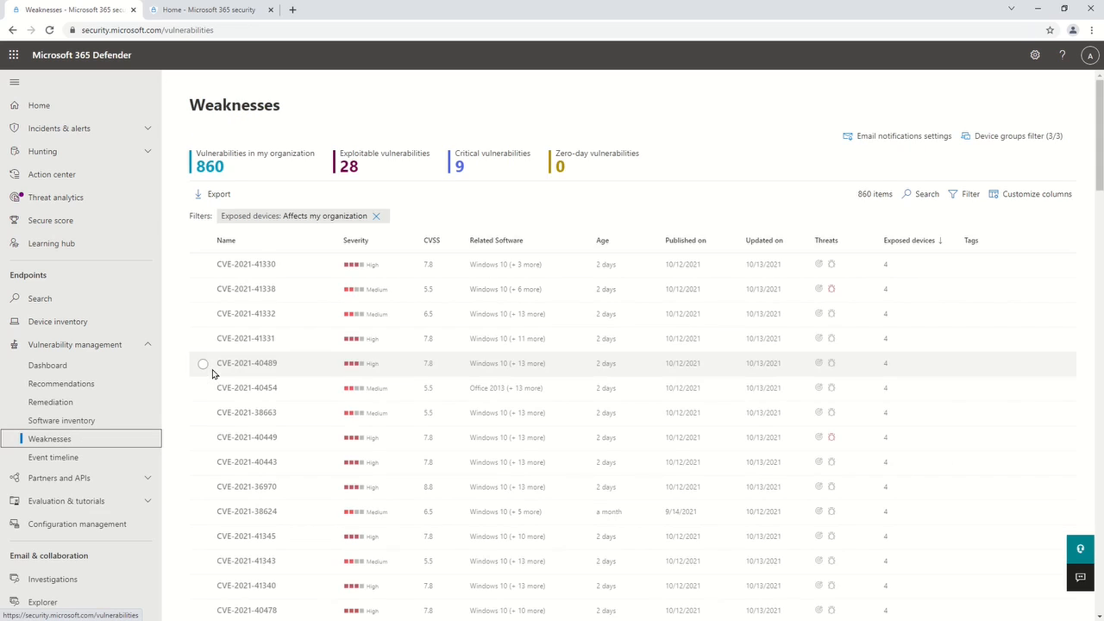
click(257, 261)
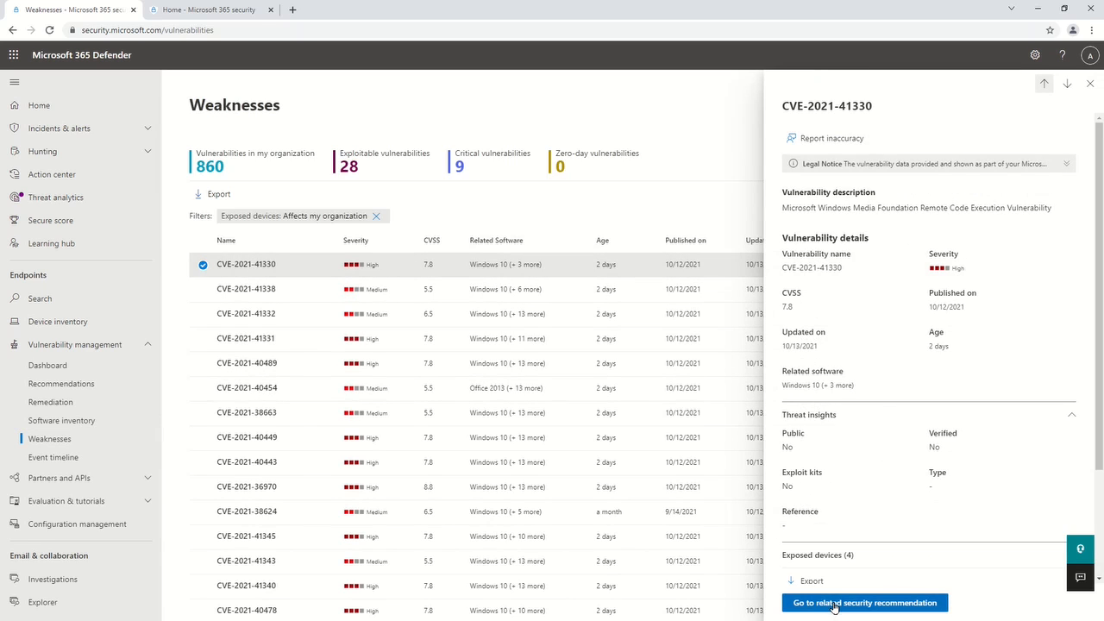
click(289, 363)
click(304, 462)
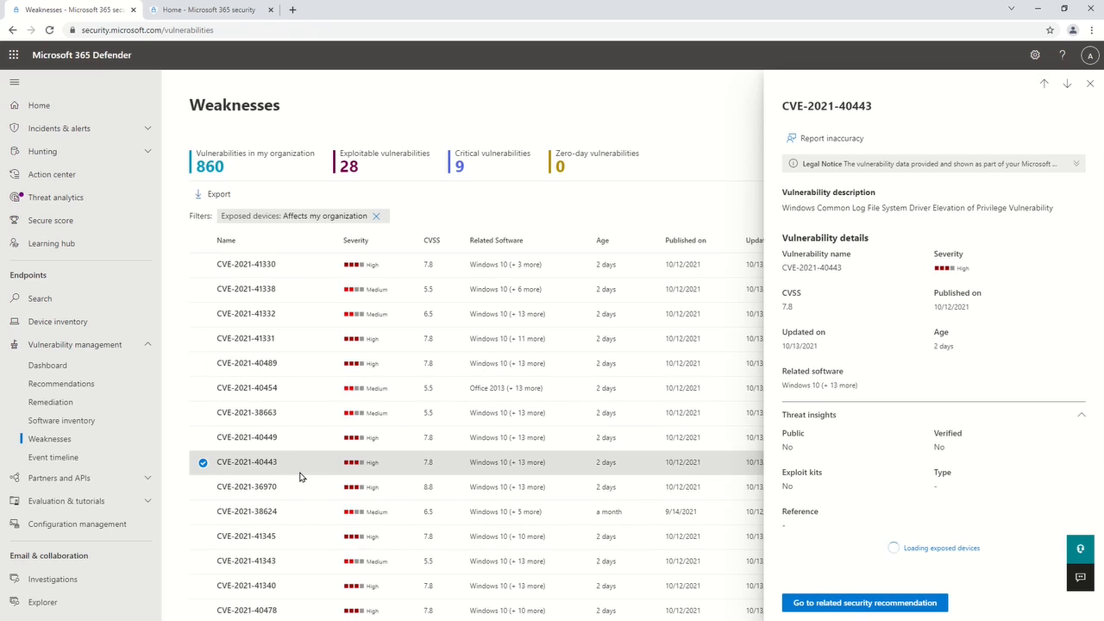
click(332, 562)
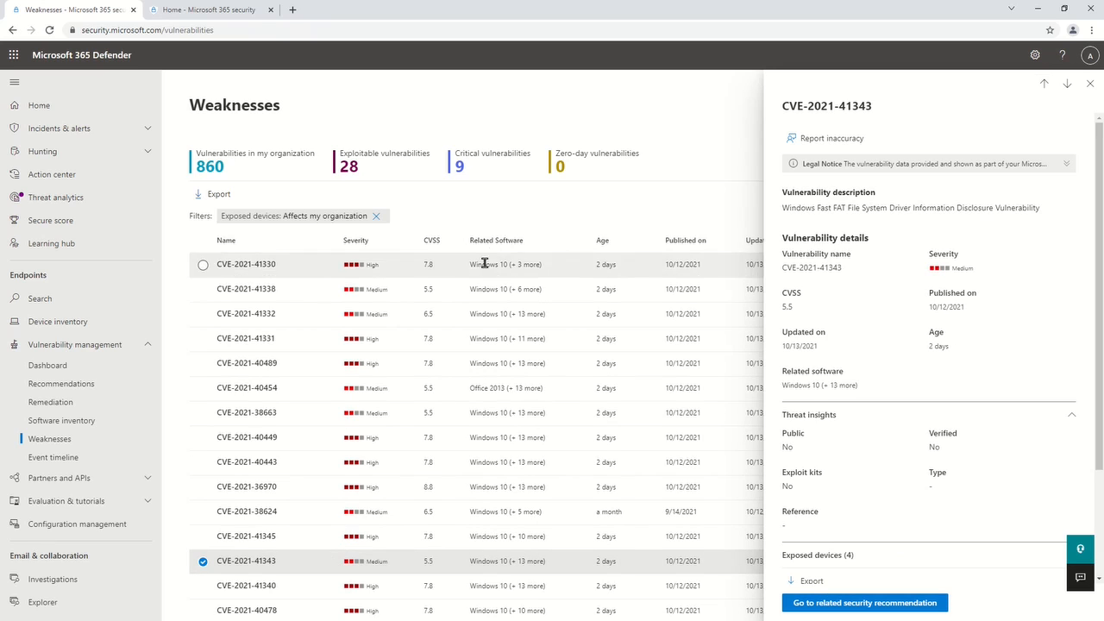
drag(191, 105, 353, 116)
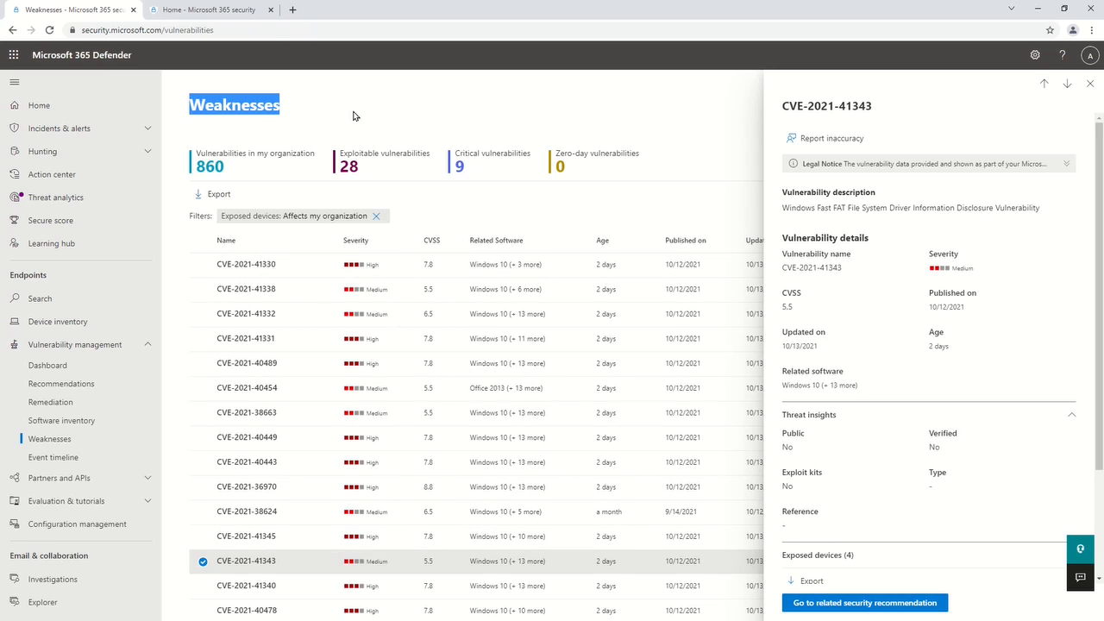
Step: View the security recommendations and the remediation activities, and return to the recommendations list
click(63, 386)
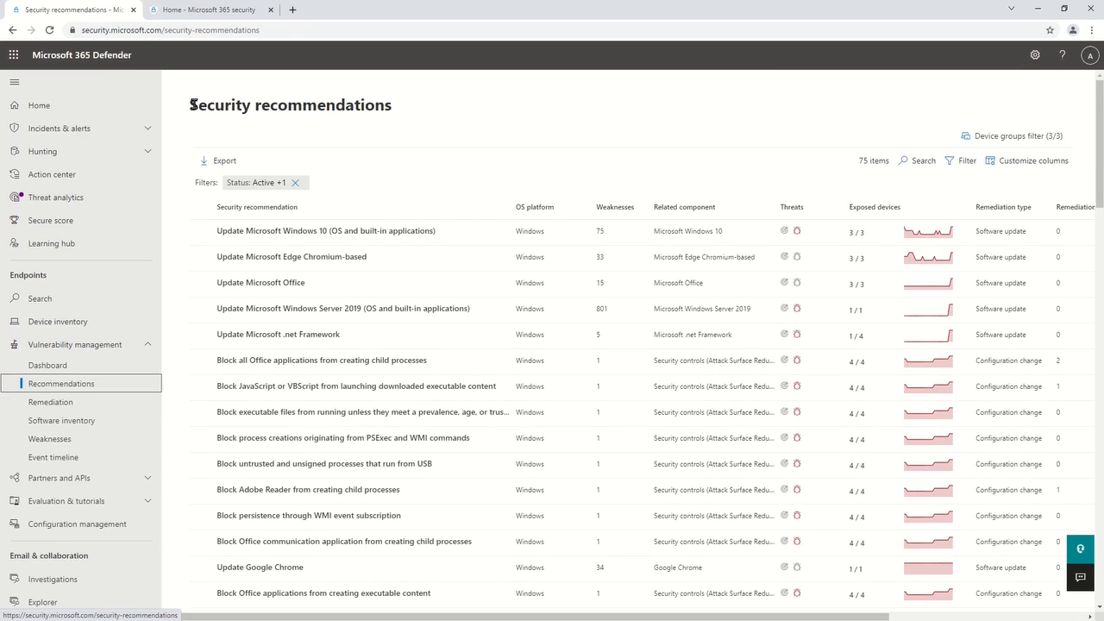
drag(191, 105, 505, 110)
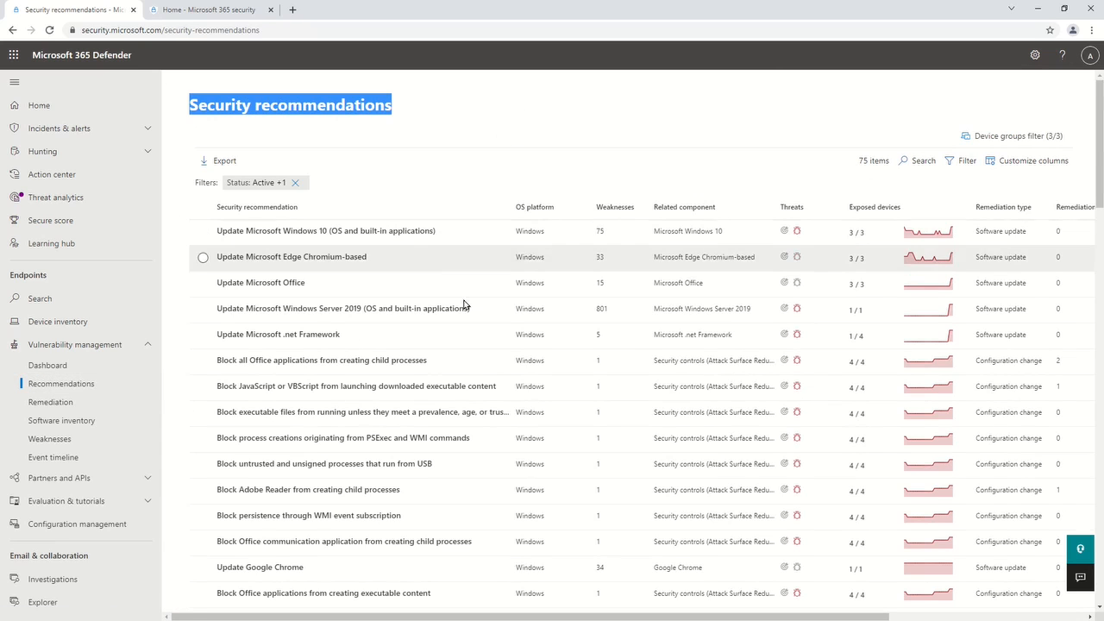
click(39, 403)
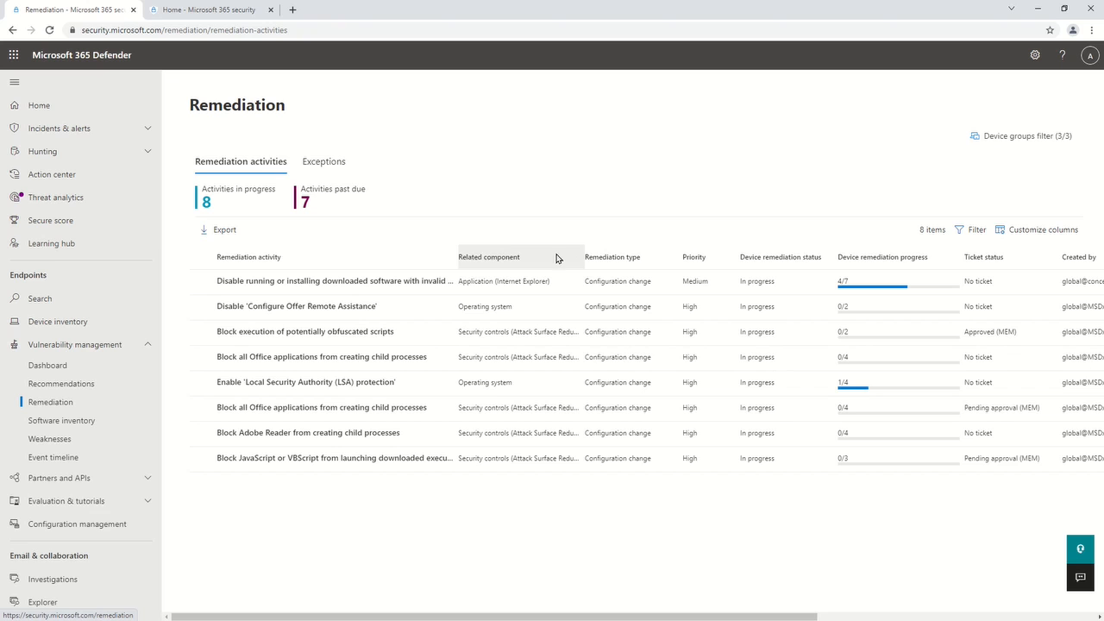
click(50, 386)
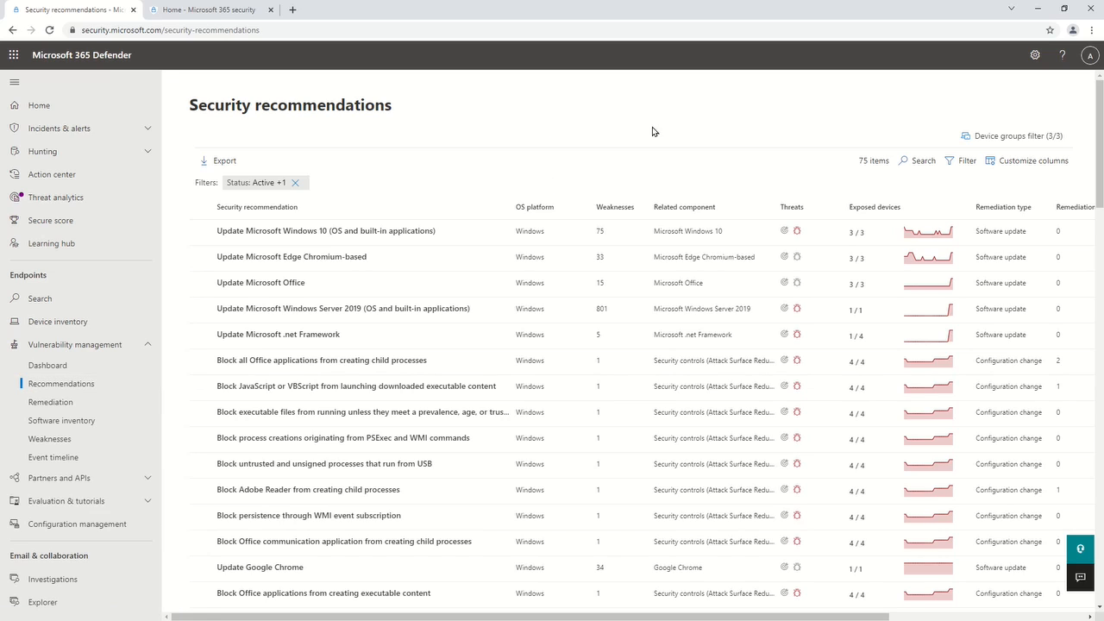
Step: Filter the security recommendations by device group so only NA Region Endpoints is included
click(996, 137)
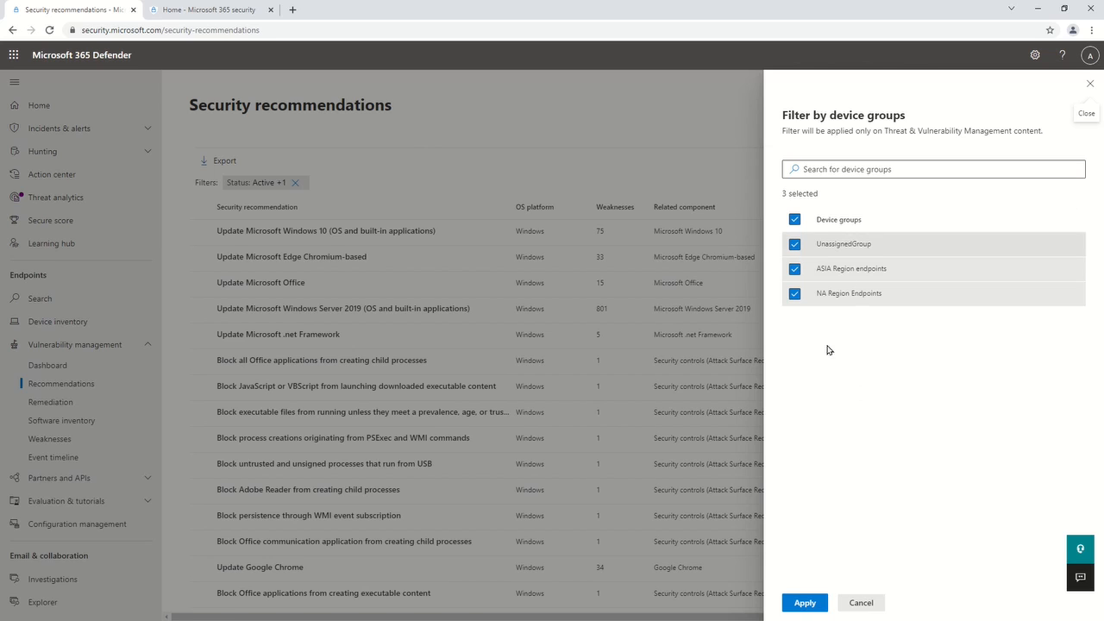
click(794, 219)
click(794, 244)
click(795, 244)
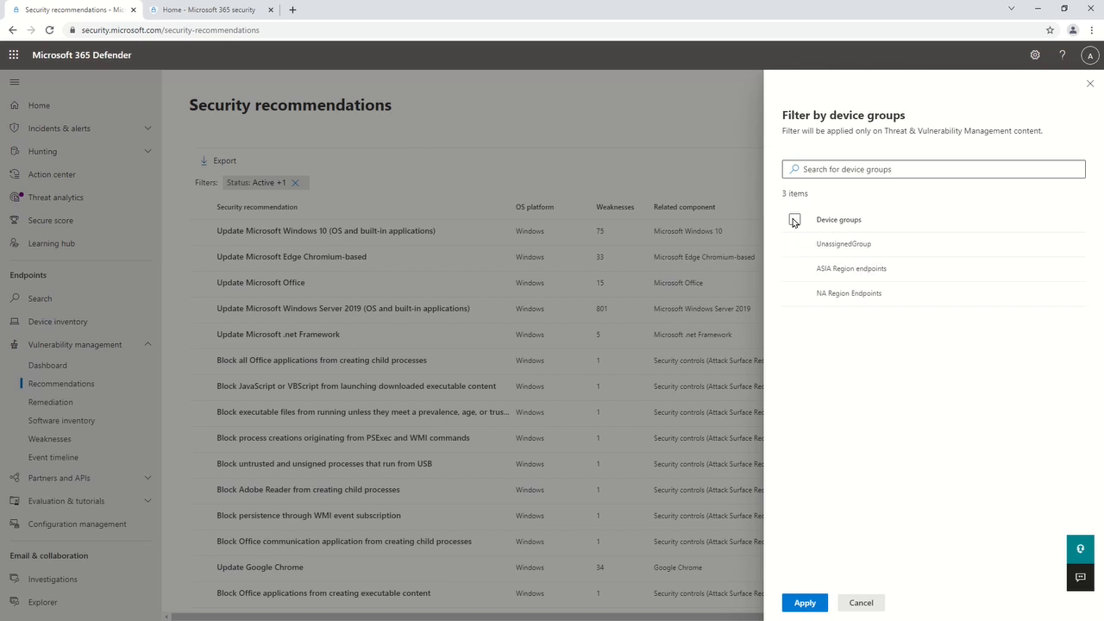
click(794, 219)
click(795, 244)
click(795, 268)
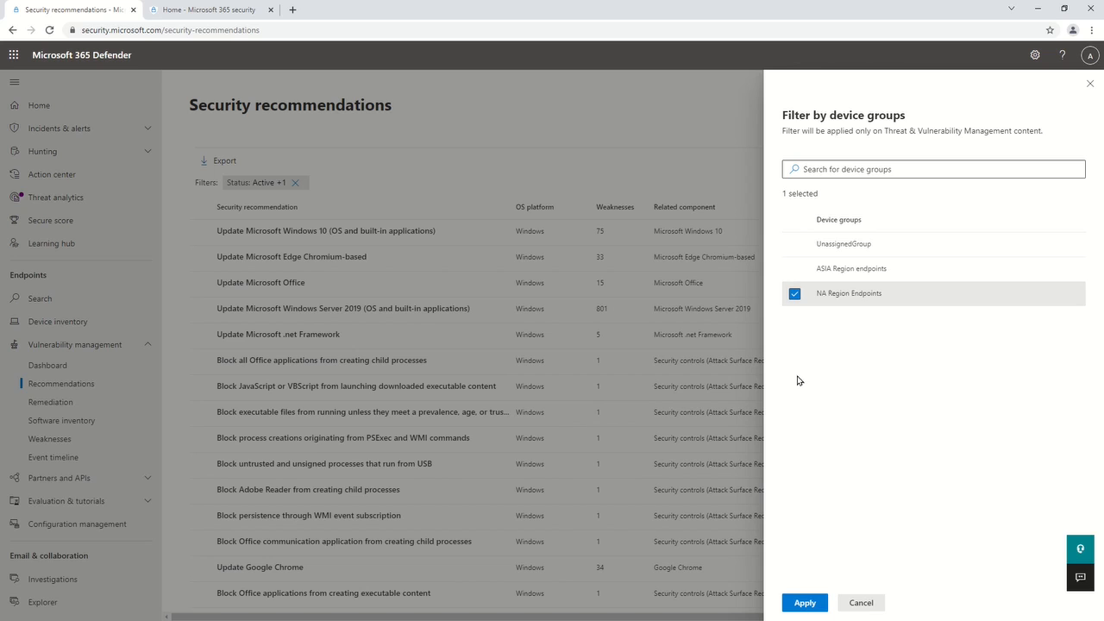
click(804, 603)
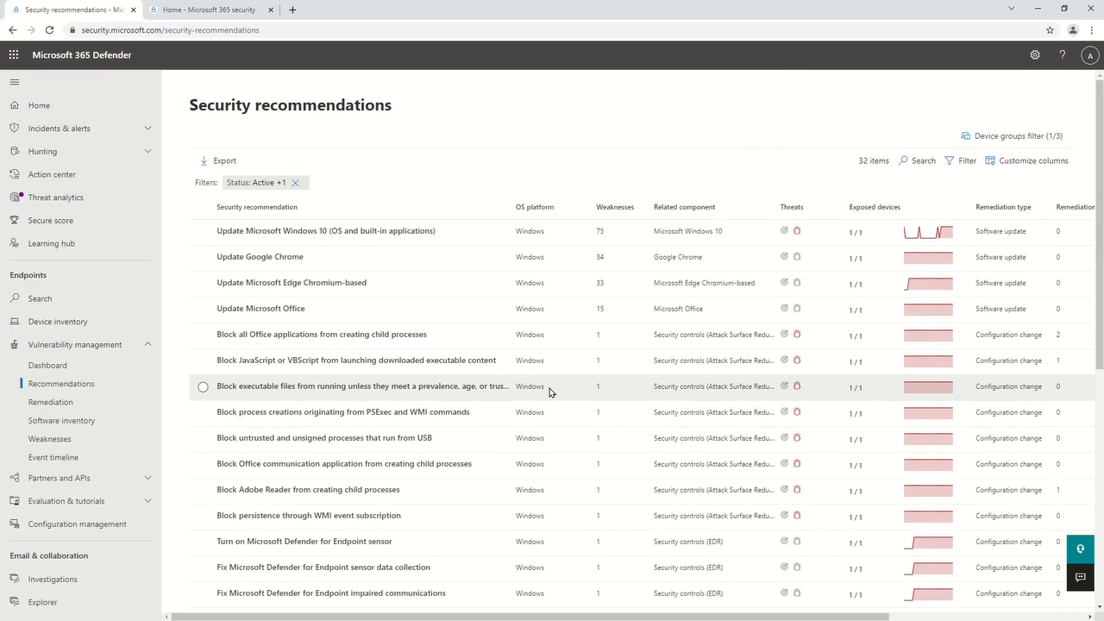
drag(845, 168, 893, 168)
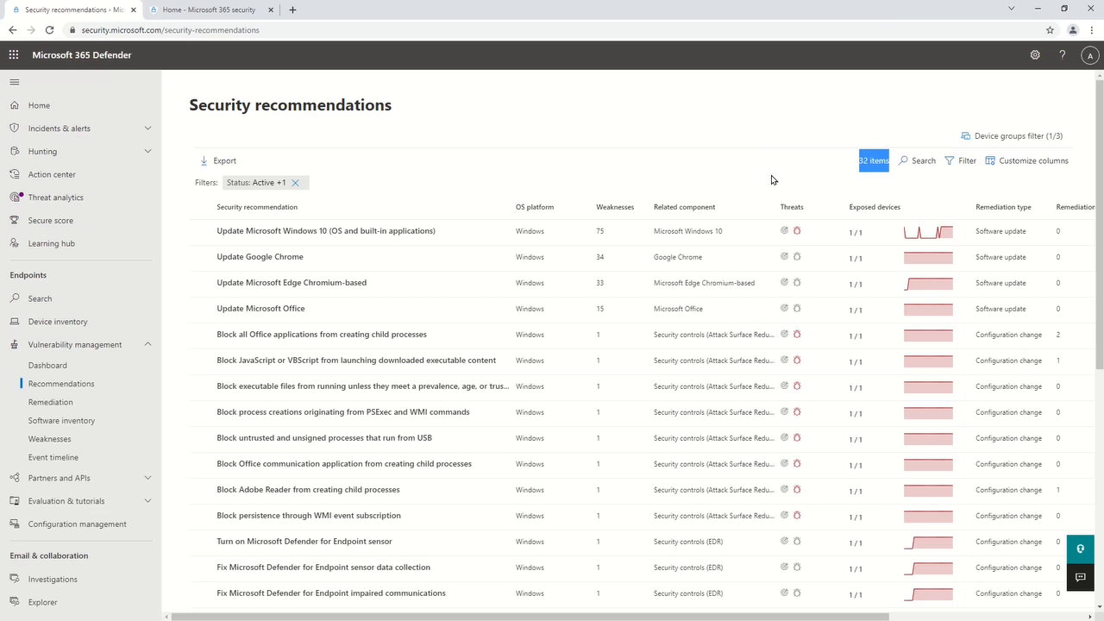
click(695, 158)
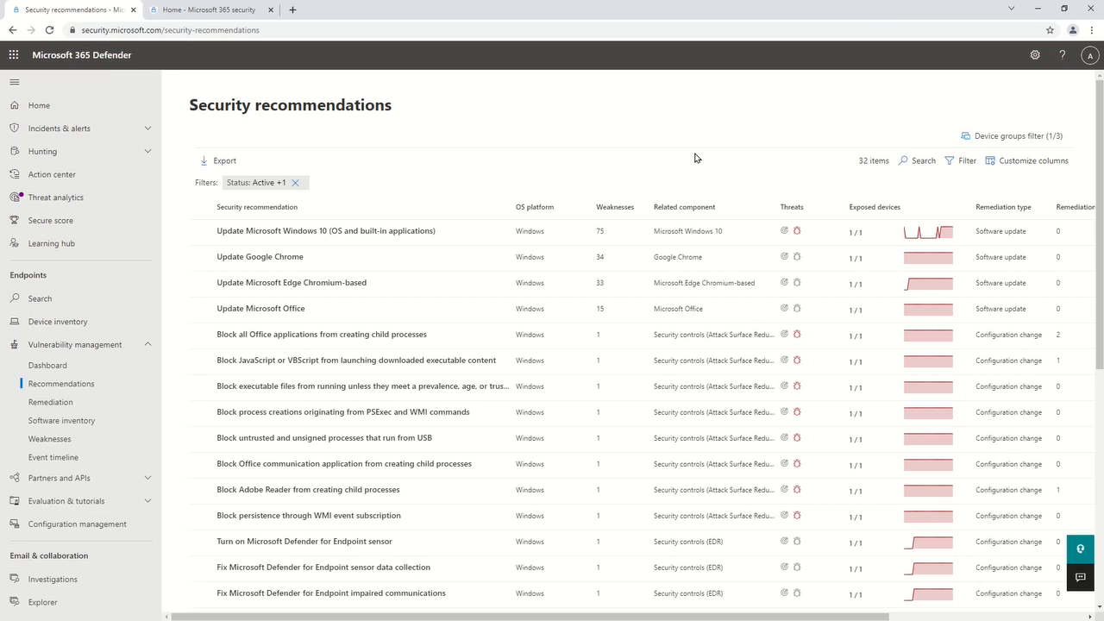
Step: Reset the device group filter to include UnassignedGroup, ASIA Region endpoints and NA Region Endpoints
click(983, 136)
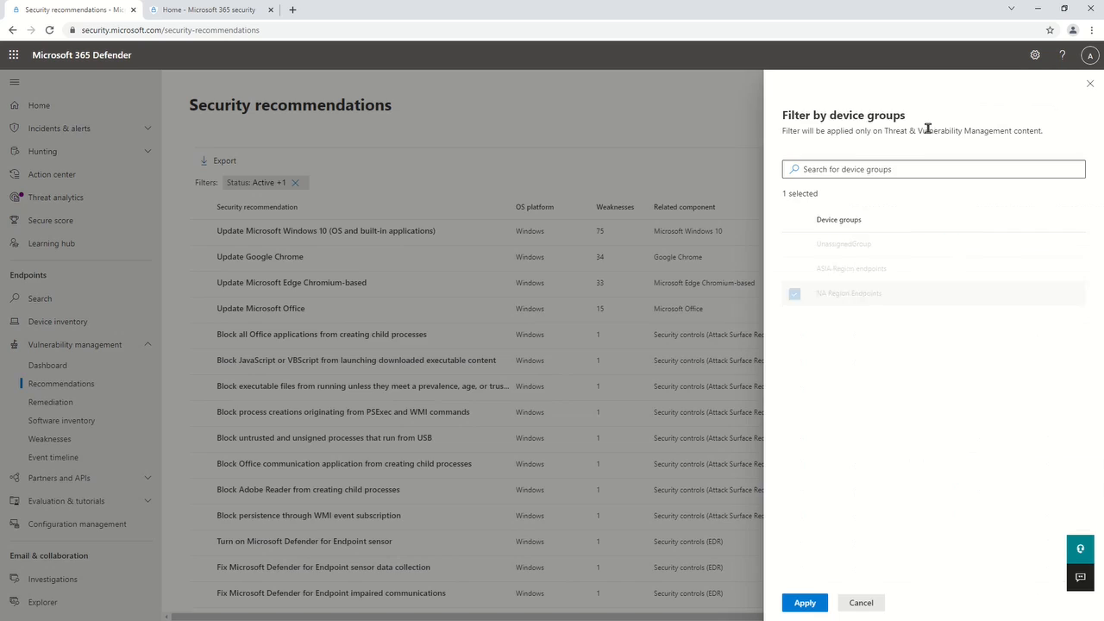
click(797, 221)
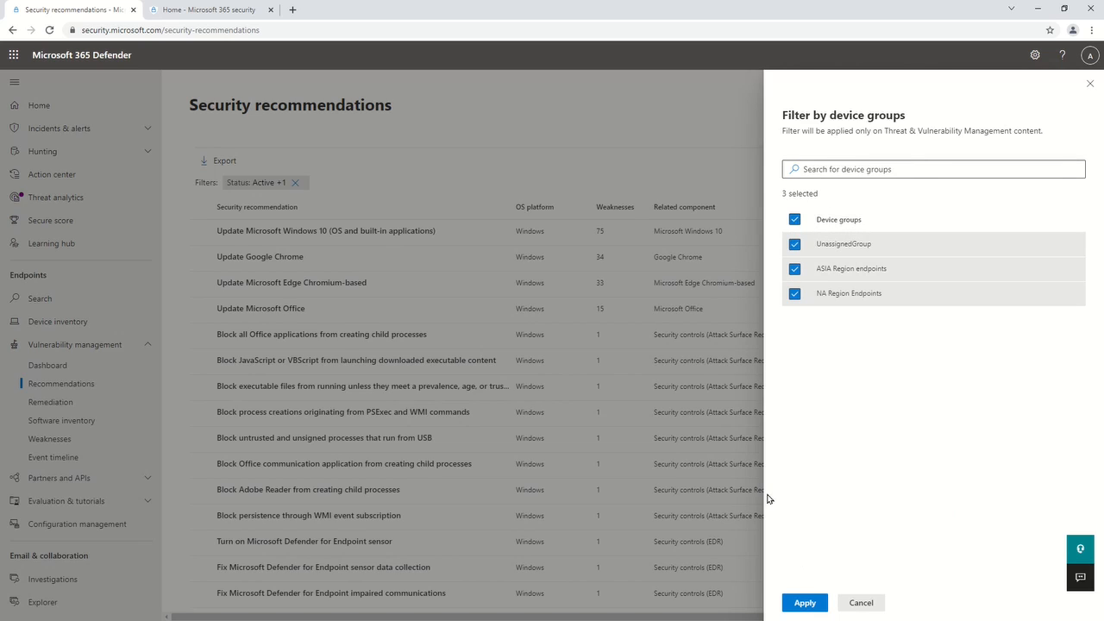
click(797, 602)
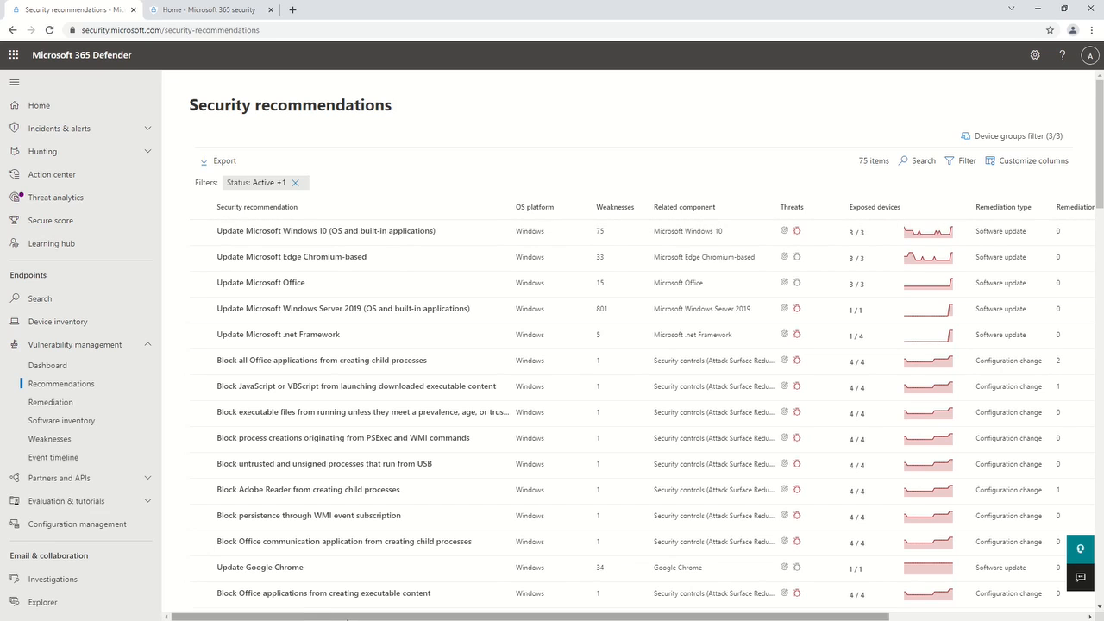
Step: Add the Status, Devices onboarding status, Exposed devices (after exceptions) and Impact (after exceptions) columns to the recommendations list
scroll(347, 618, right, 5)
scroll(357, 497, left, 5)
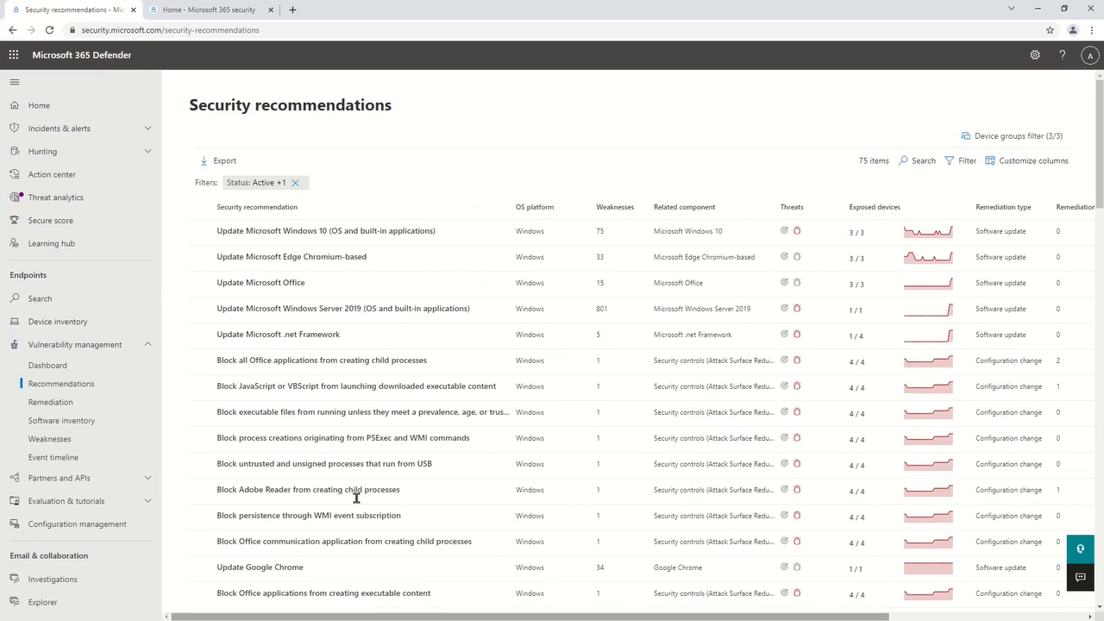
click(1039, 169)
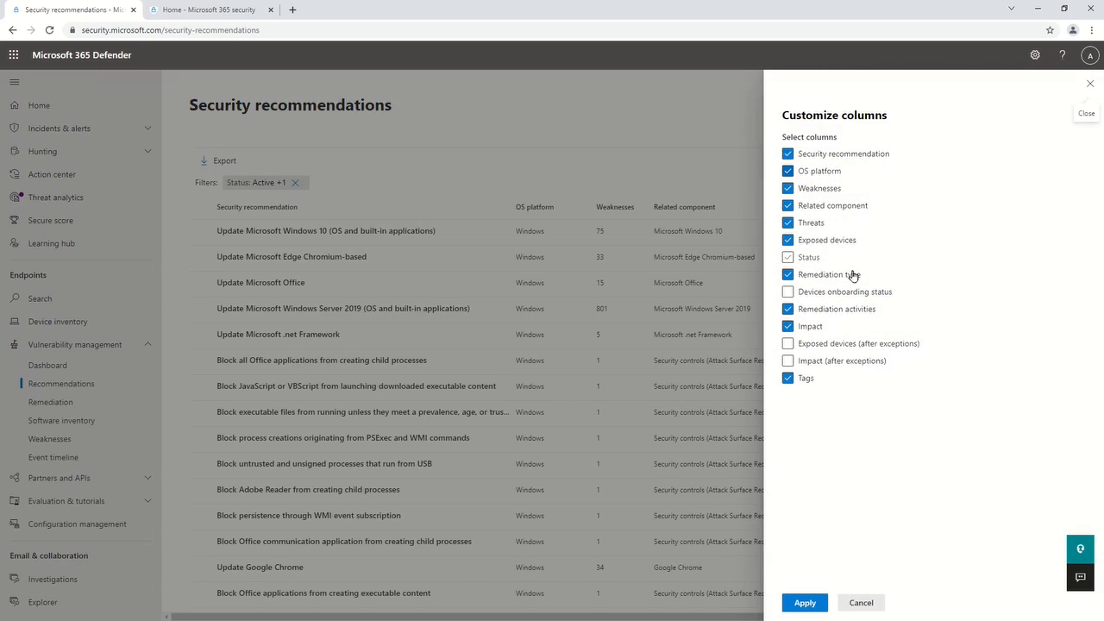
click(787, 257)
click(788, 292)
click(787, 344)
click(787, 361)
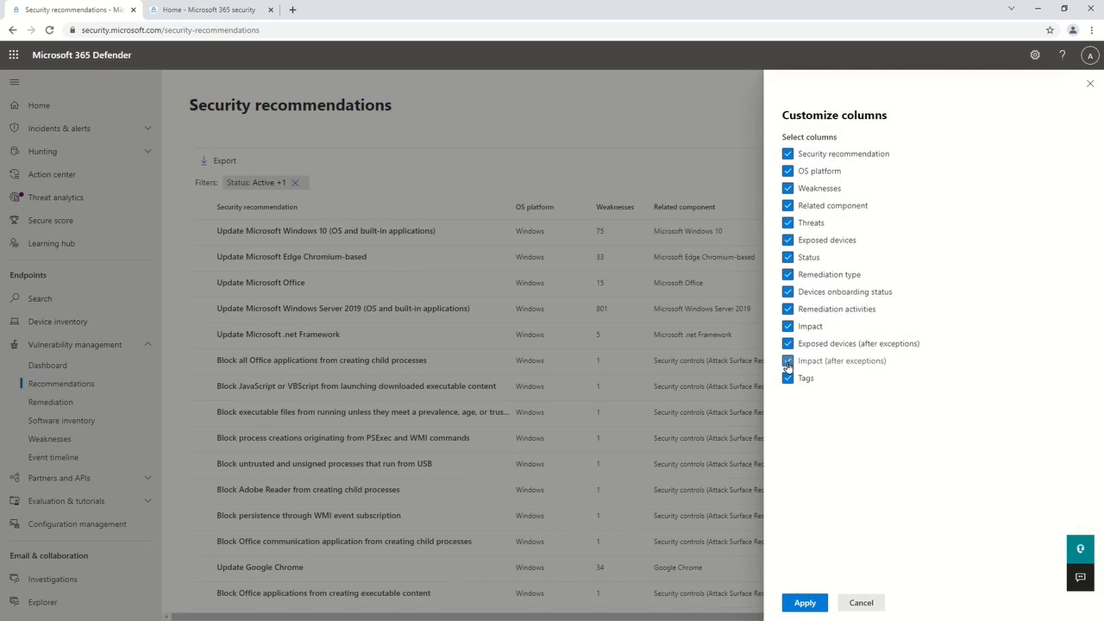
click(798, 604)
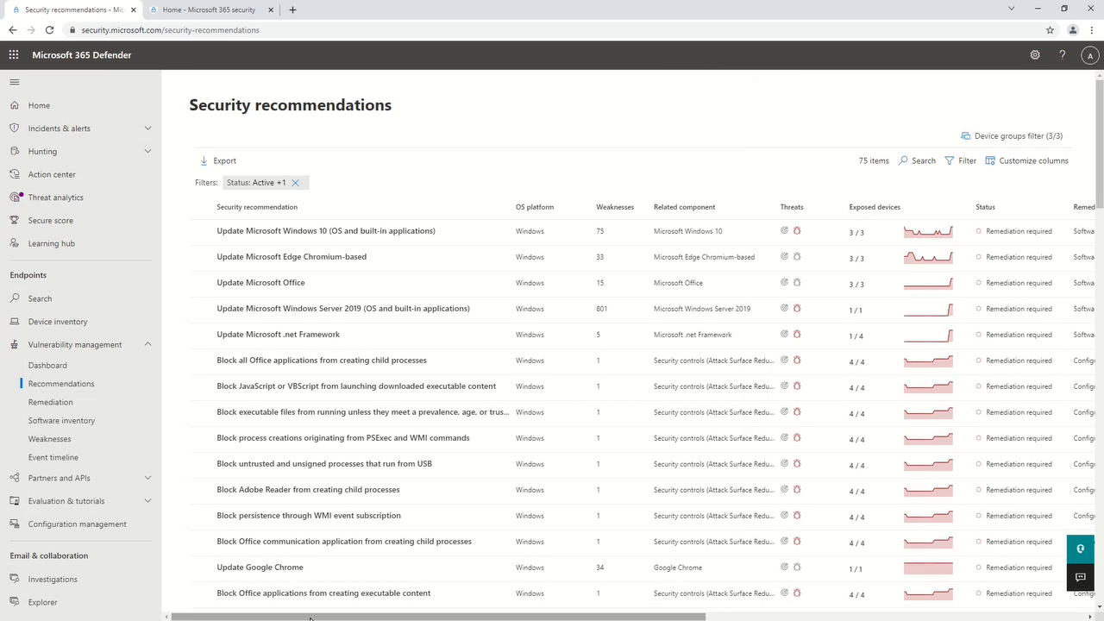
Step: Examine the Microsoft Windows 10 update recommendation's details and its weaknesses, threats and exposed devices across the list columns
drag(304, 618, 432, 616)
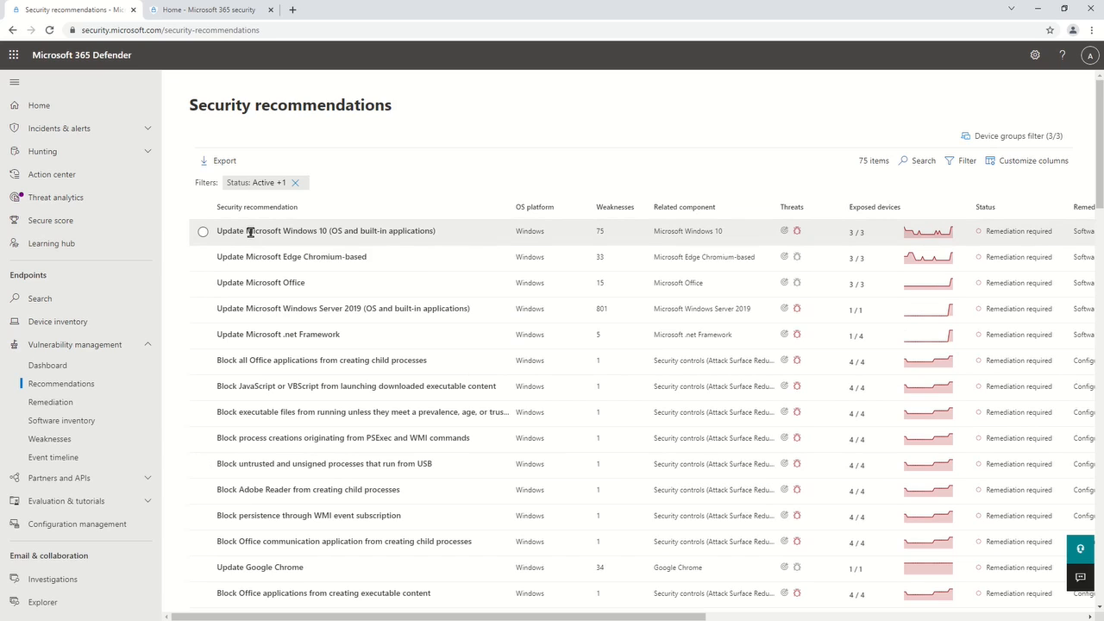
drag(222, 231, 464, 244)
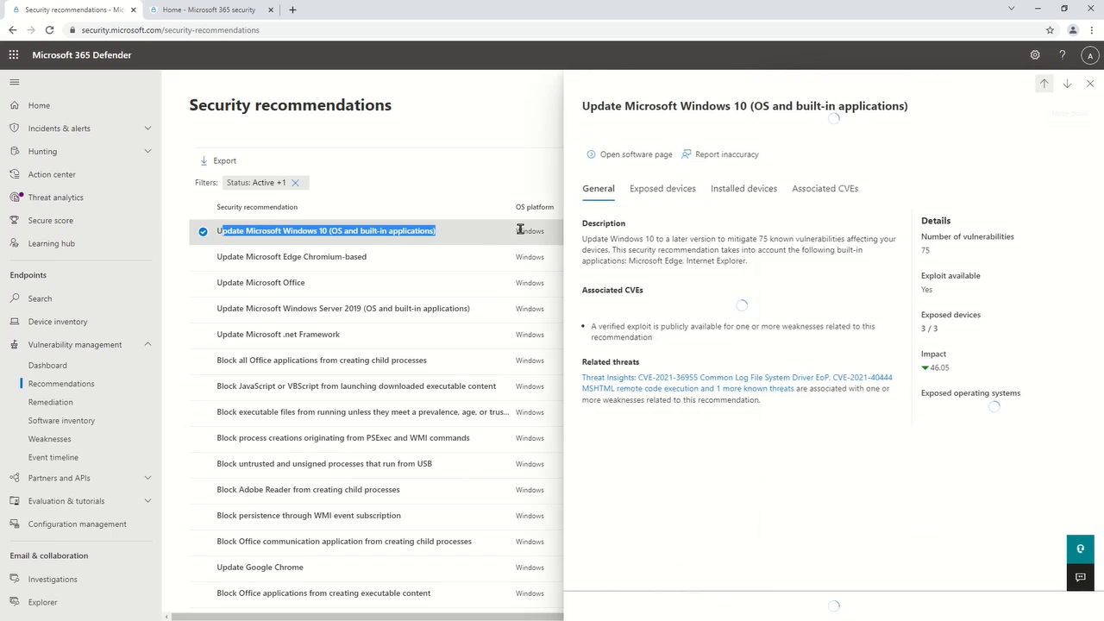
click(1090, 83)
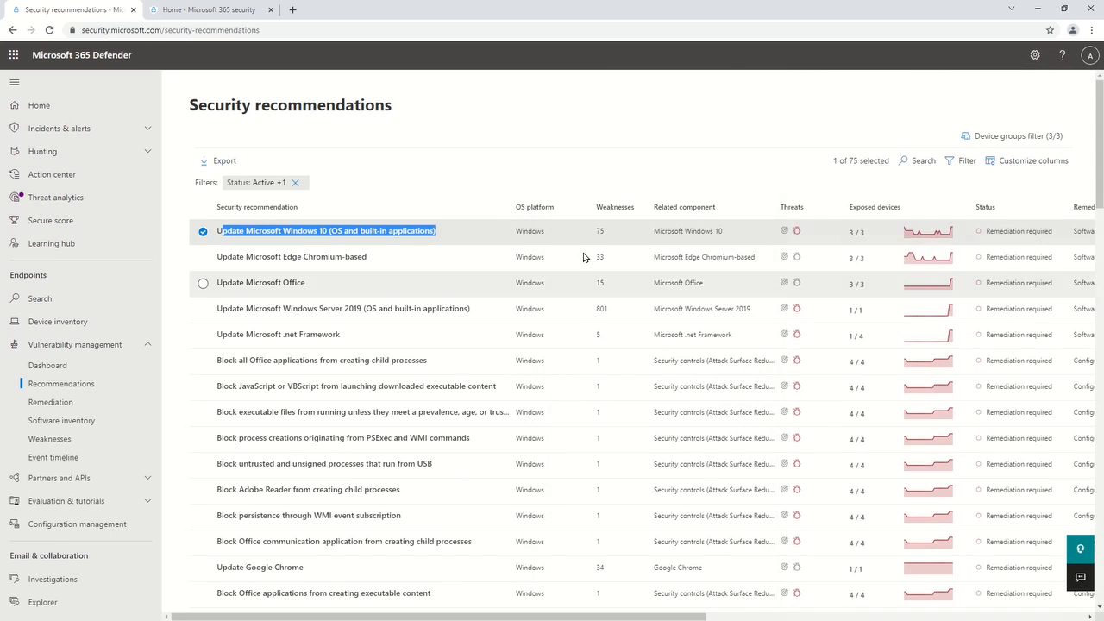
click(607, 235)
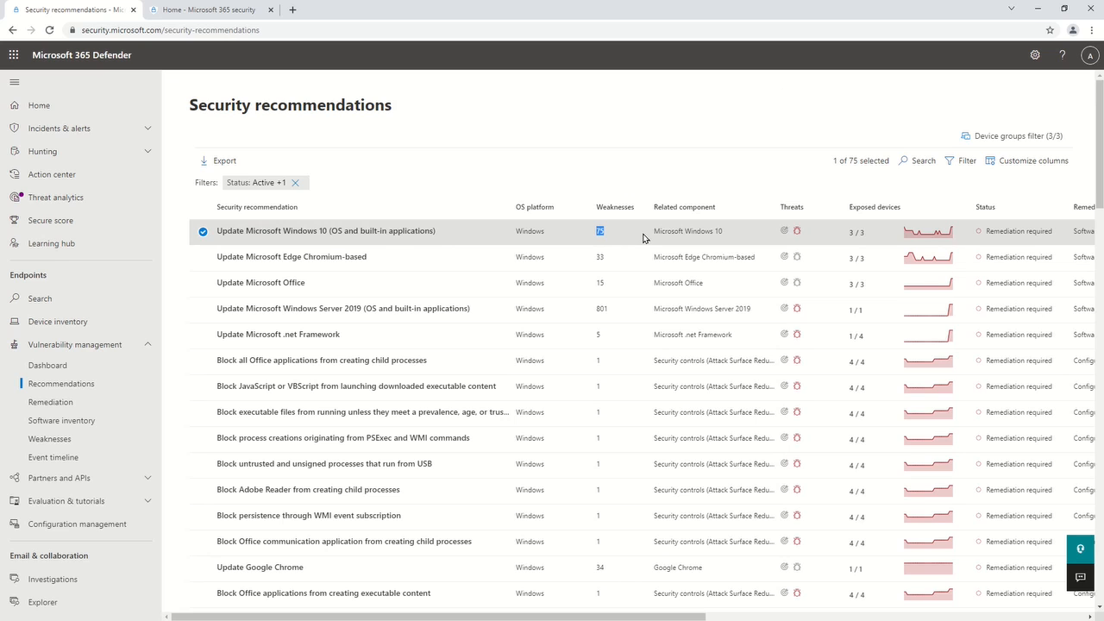
click(643, 238)
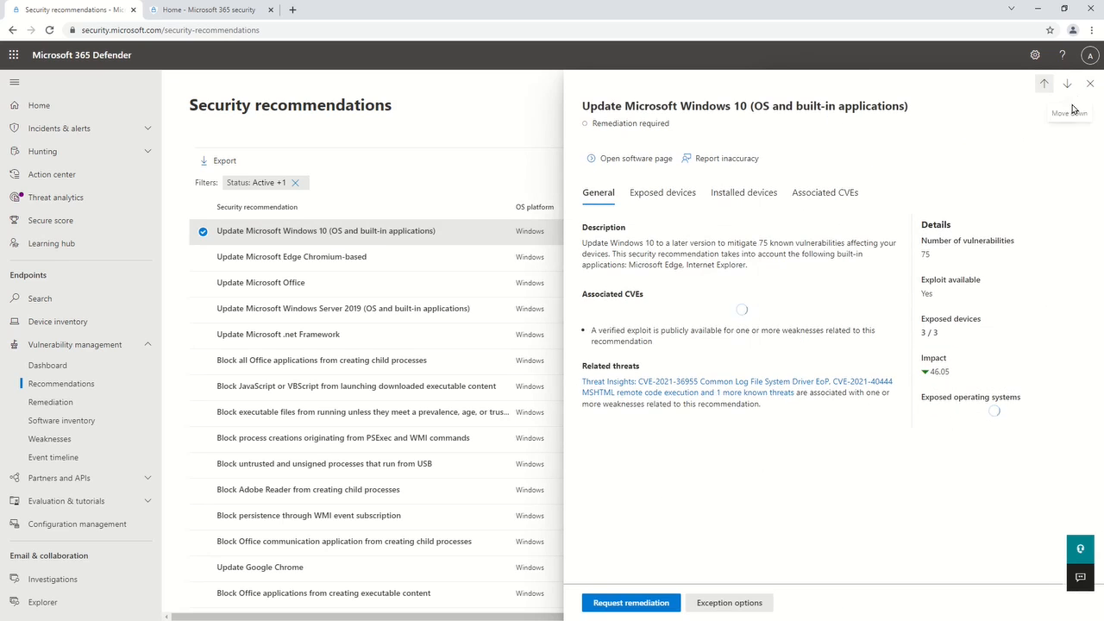
click(1089, 84)
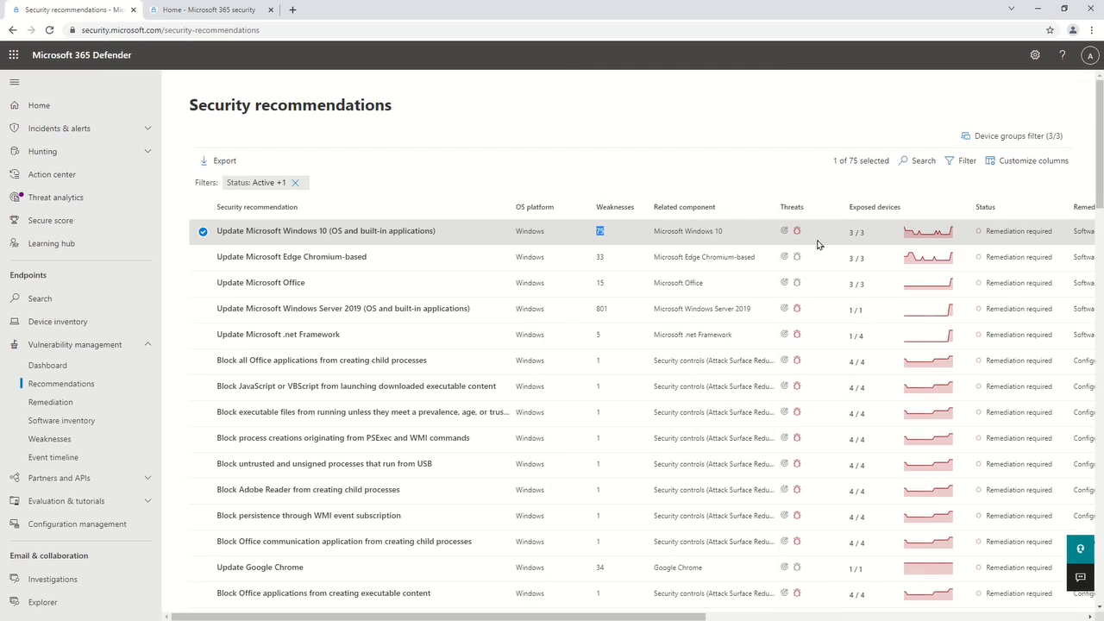
mouse_move(785, 236)
drag(513, 616, 681, 617)
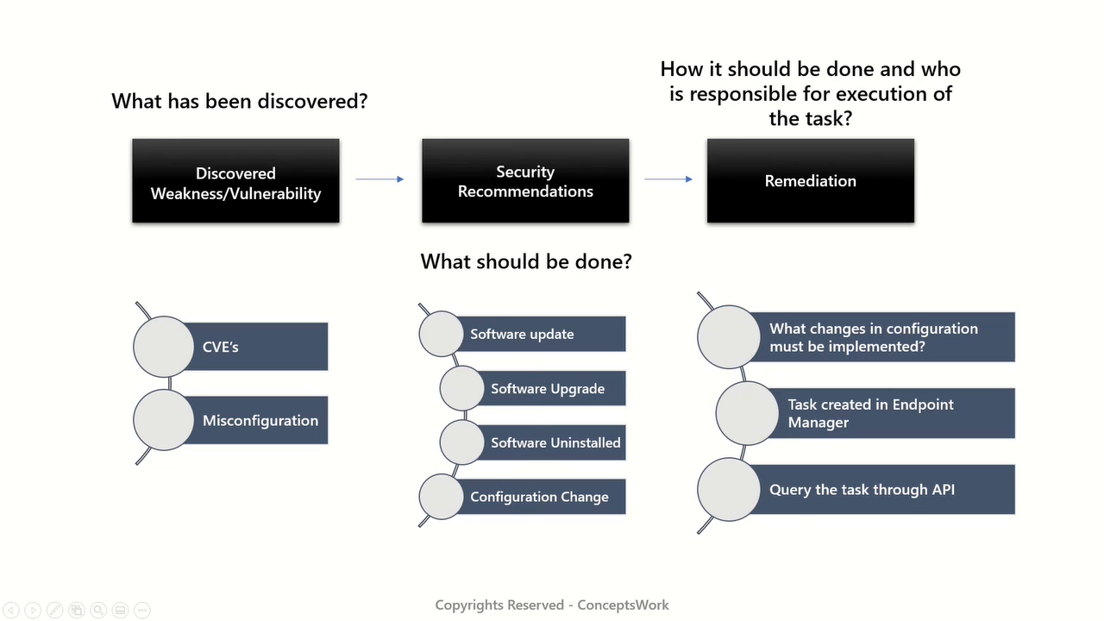
Step: Switch back to Microsoft 365 Defender, view the recommendation filter options, and inspect the remaining columns through Tags
key(alt+Tab)
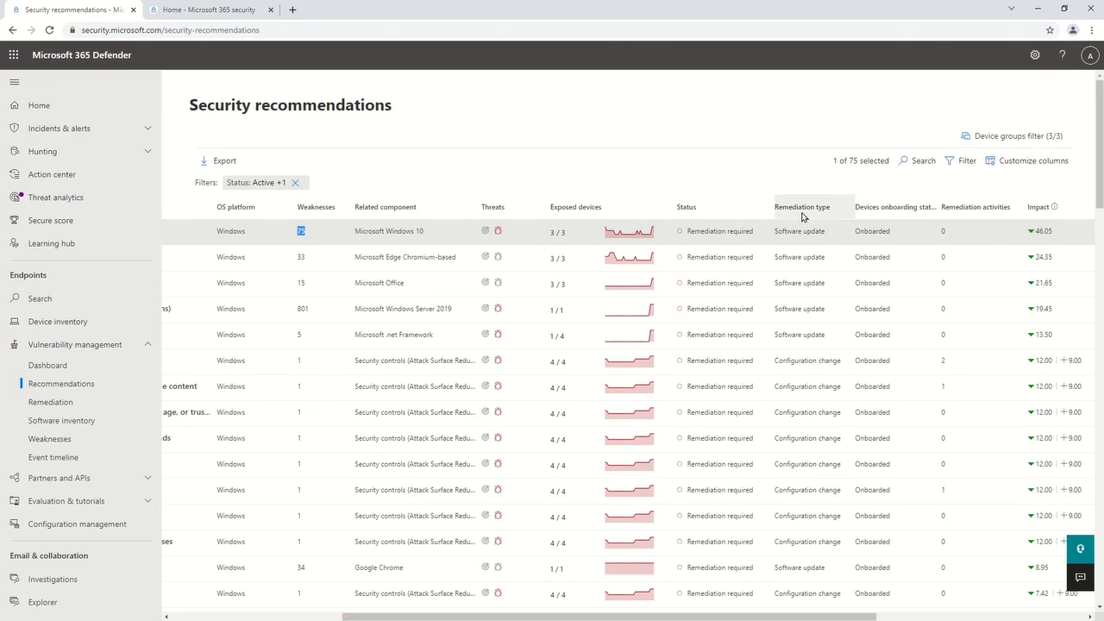
click(964, 164)
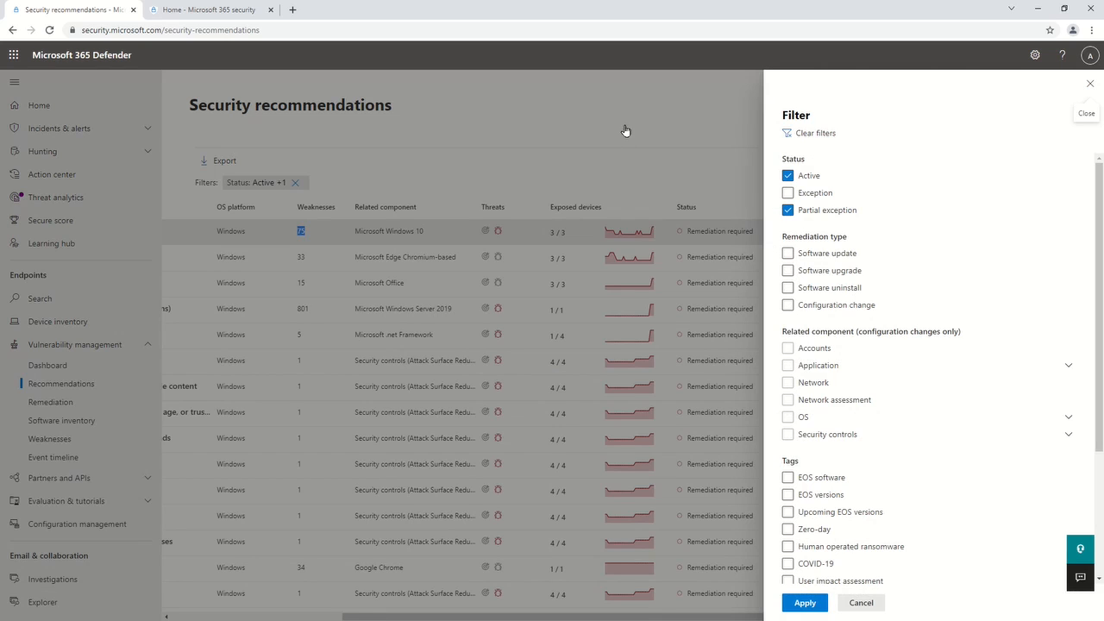
click(1090, 83)
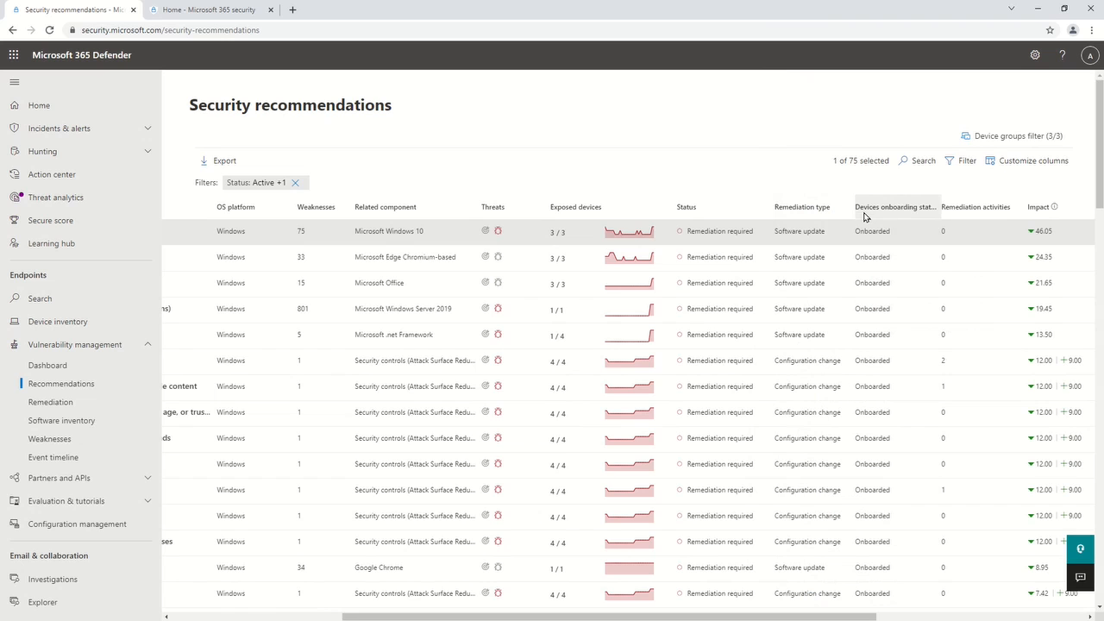
drag(863, 617, 1072, 617)
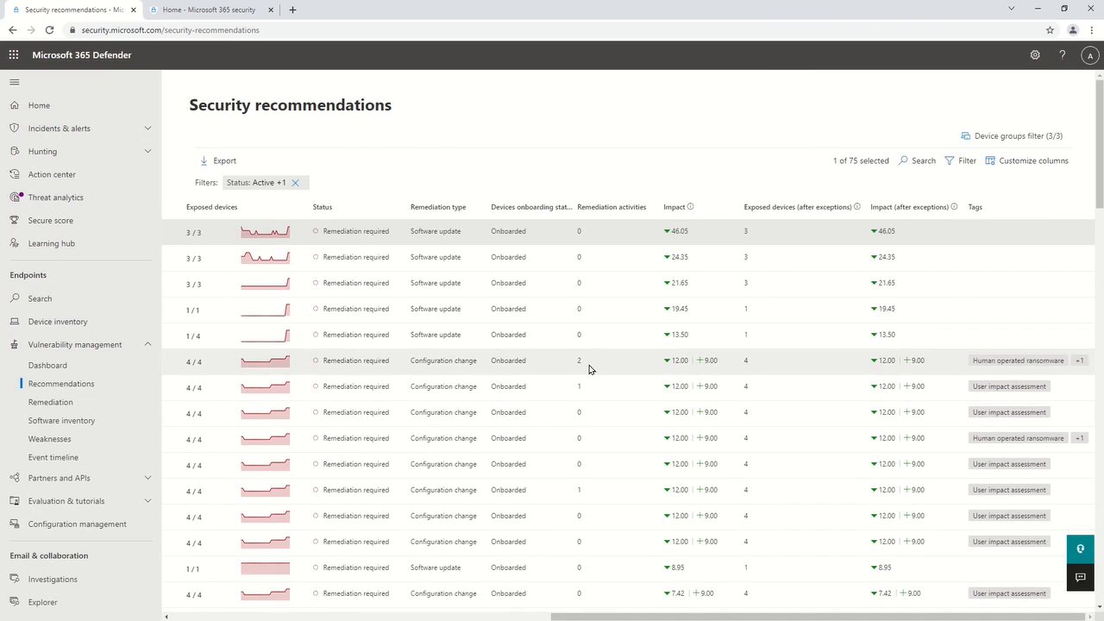
Step: Check the remediation activities count and details of the "Block all Office applications from creating child processes" recommendation, and close its details
drag(592, 369, 569, 369)
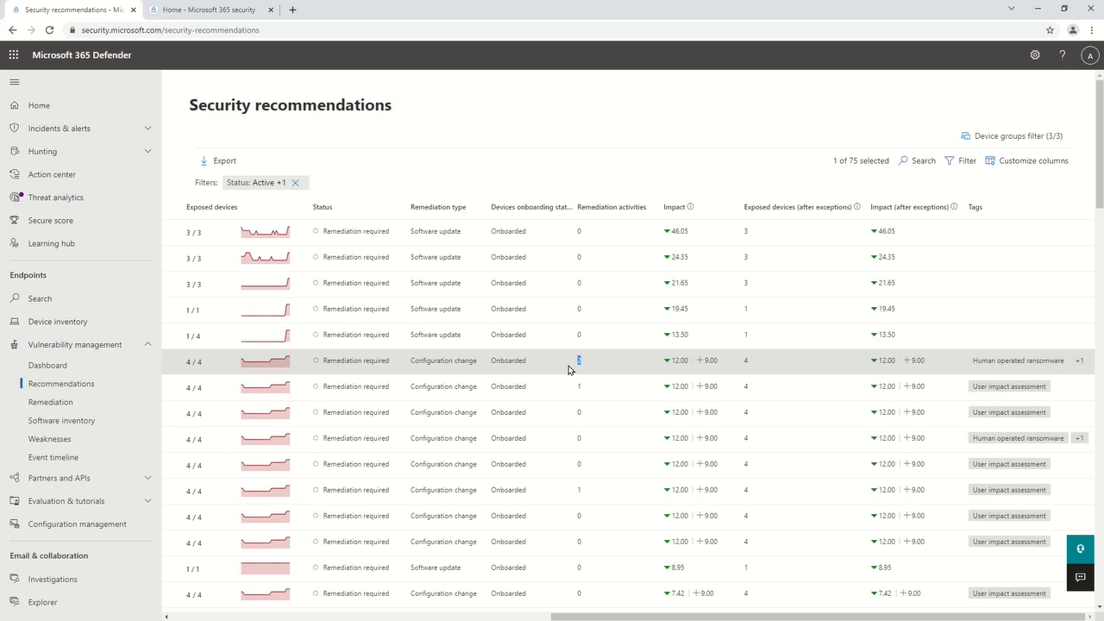
click(569, 369)
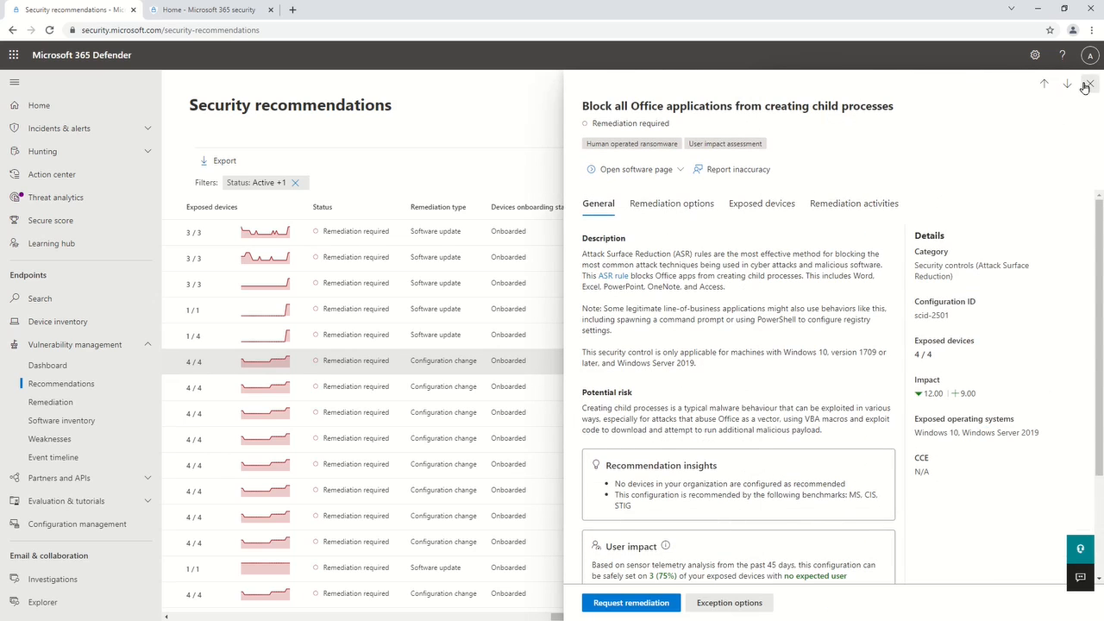
click(1088, 84)
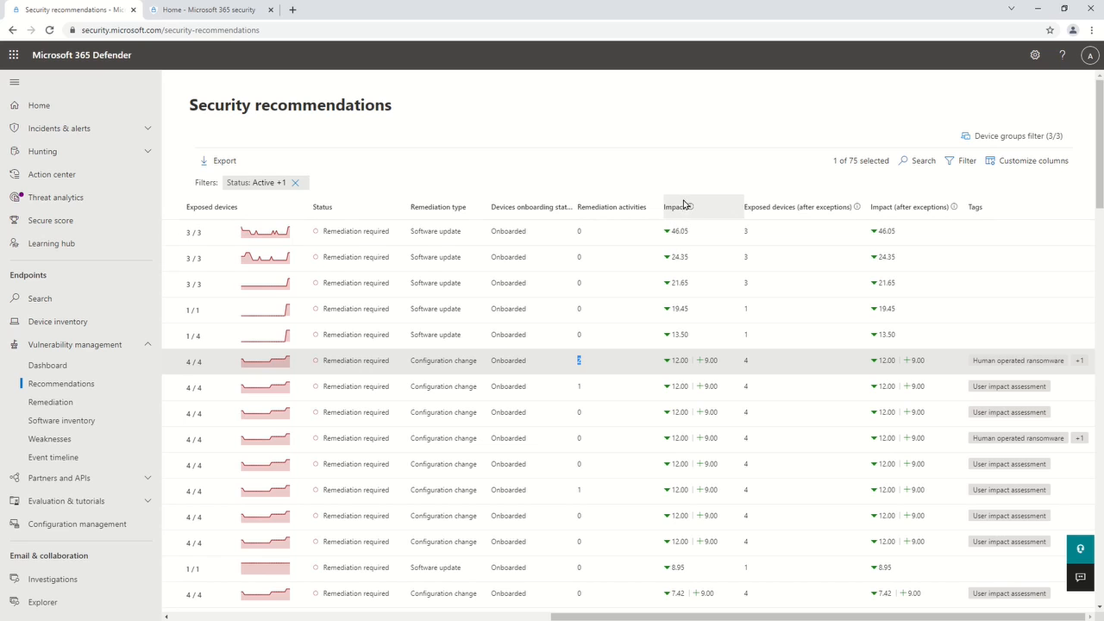
Step: Examine the Impact and Tags values across the recommendations, return to the first columns and clear the row selection
scroll(690, 263, down, 5)
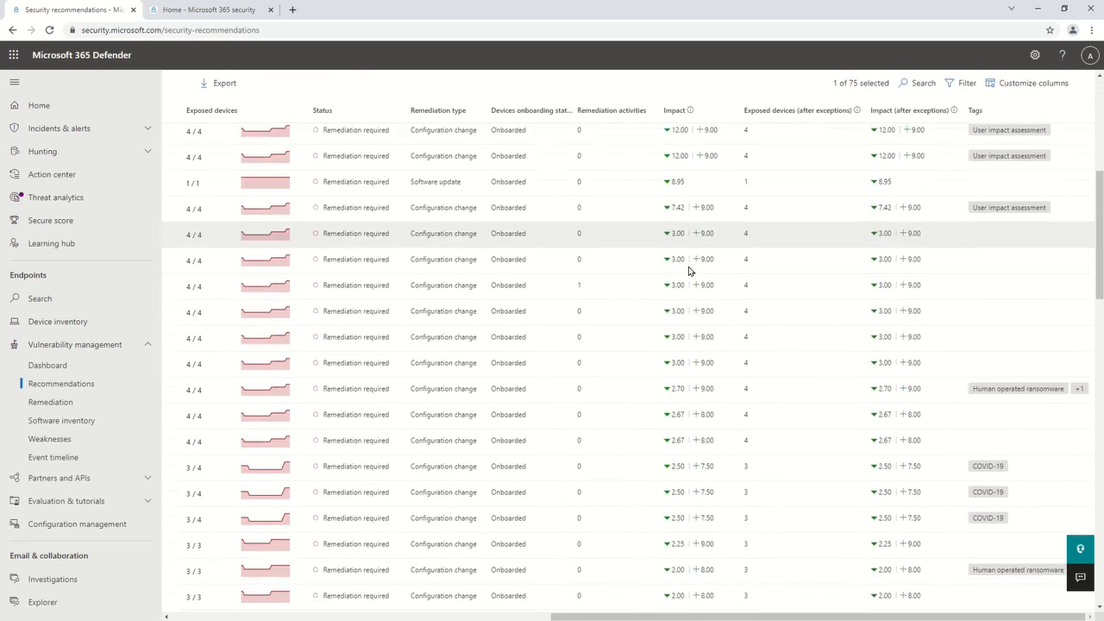
scroll(677, 346, up, 2)
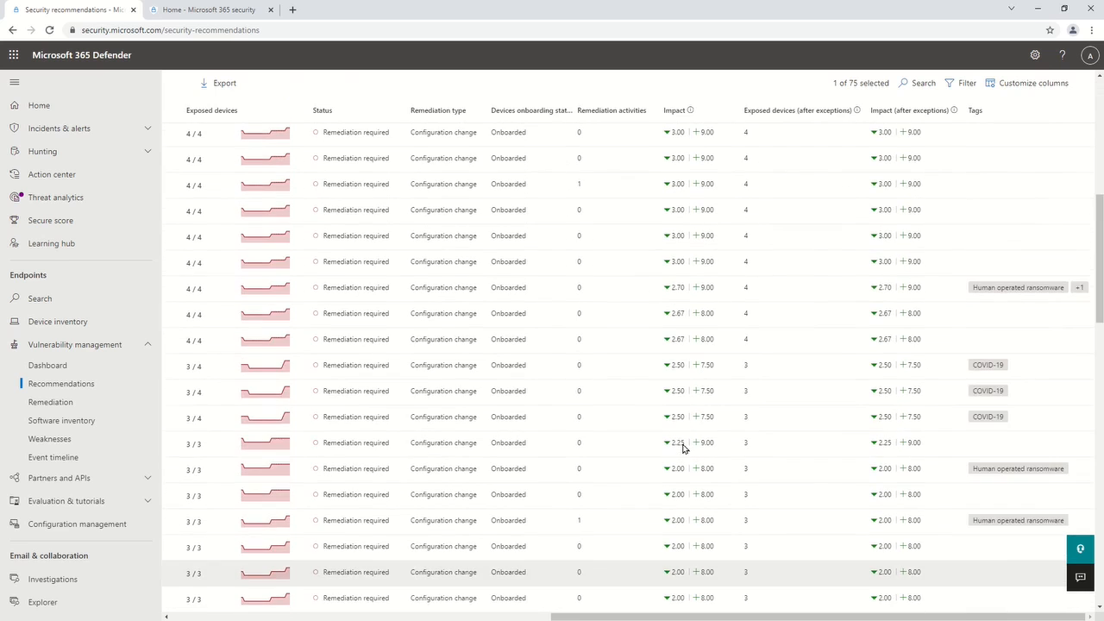
scroll(694, 417, up, 3)
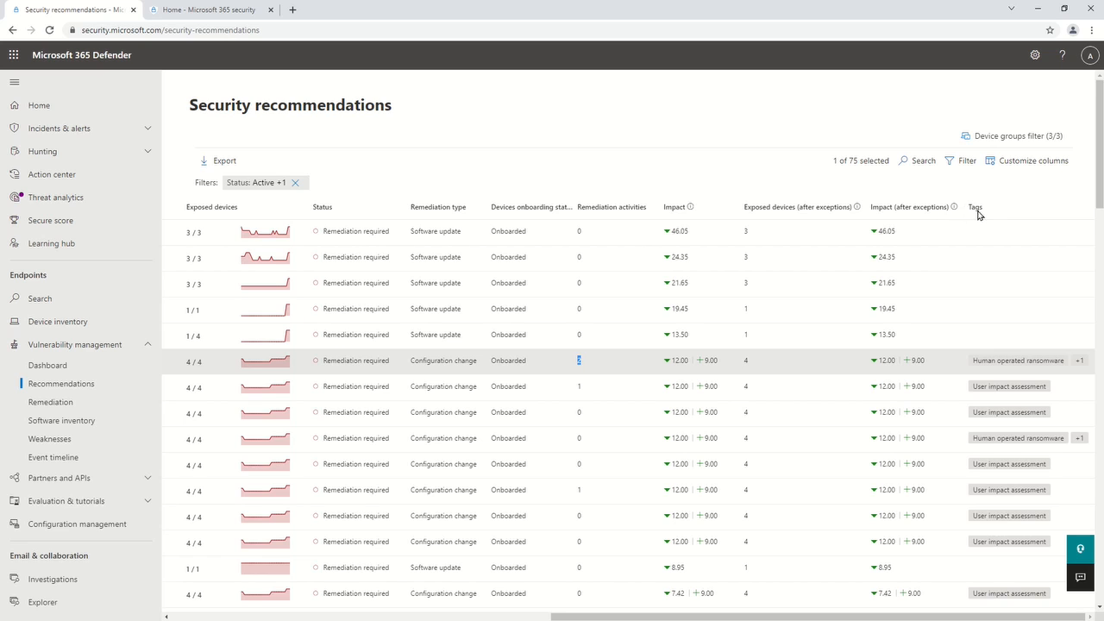
scroll(984, 283, down, 2)
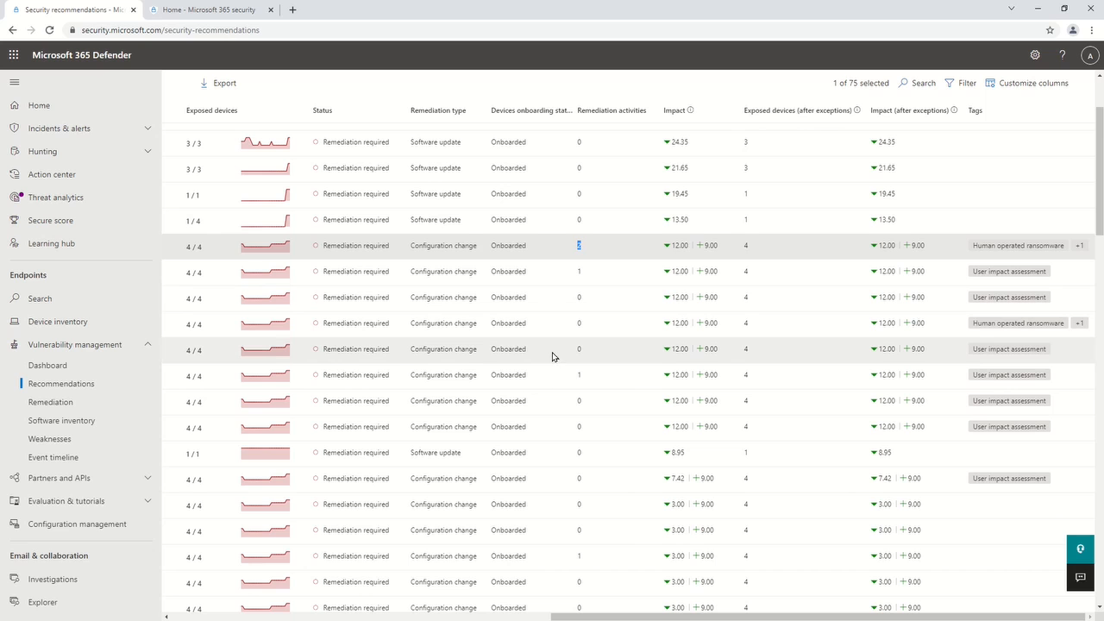
drag(575, 613, 470, 618)
click(470, 618)
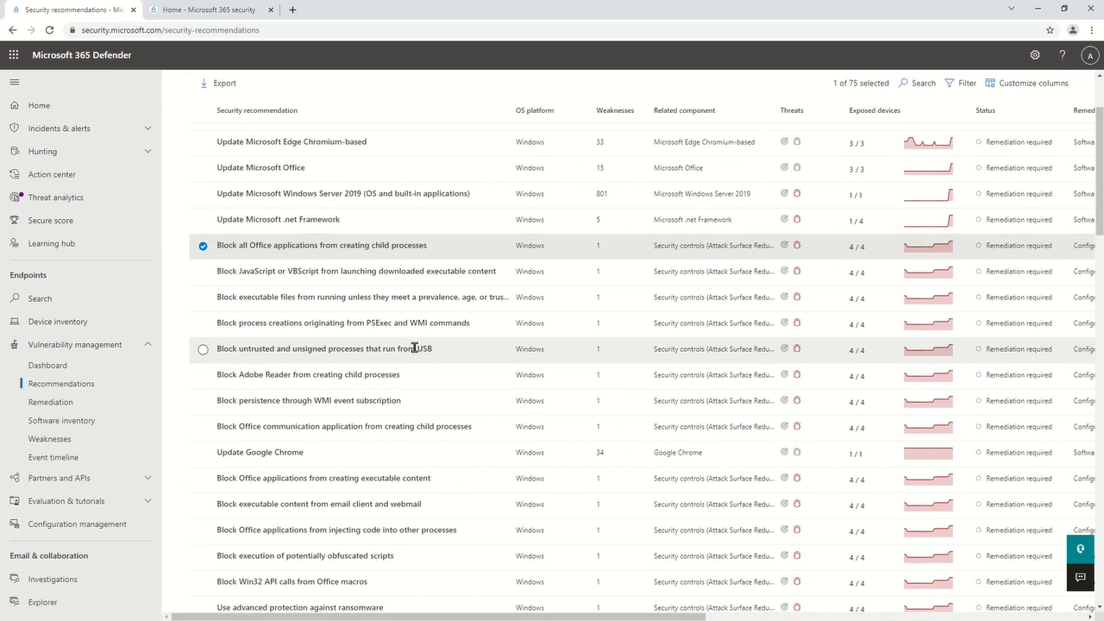
scroll(415, 348, up, 2)
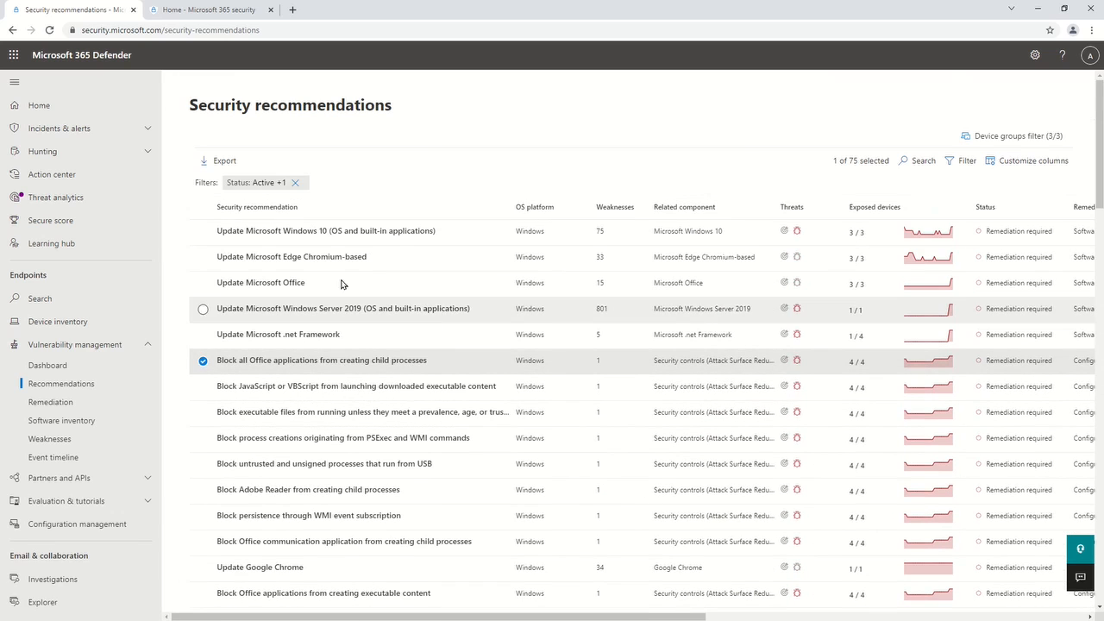
click(489, 115)
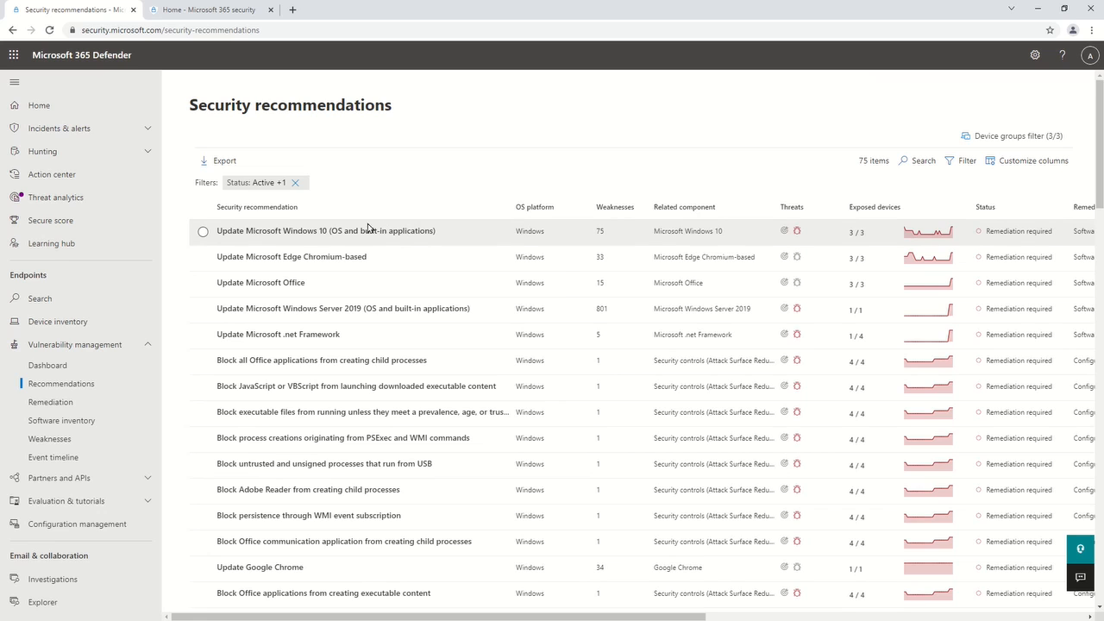
Step: Open the Microsoft Windows 10 update recommendation and view its exposed devices and installed devices
click(275, 240)
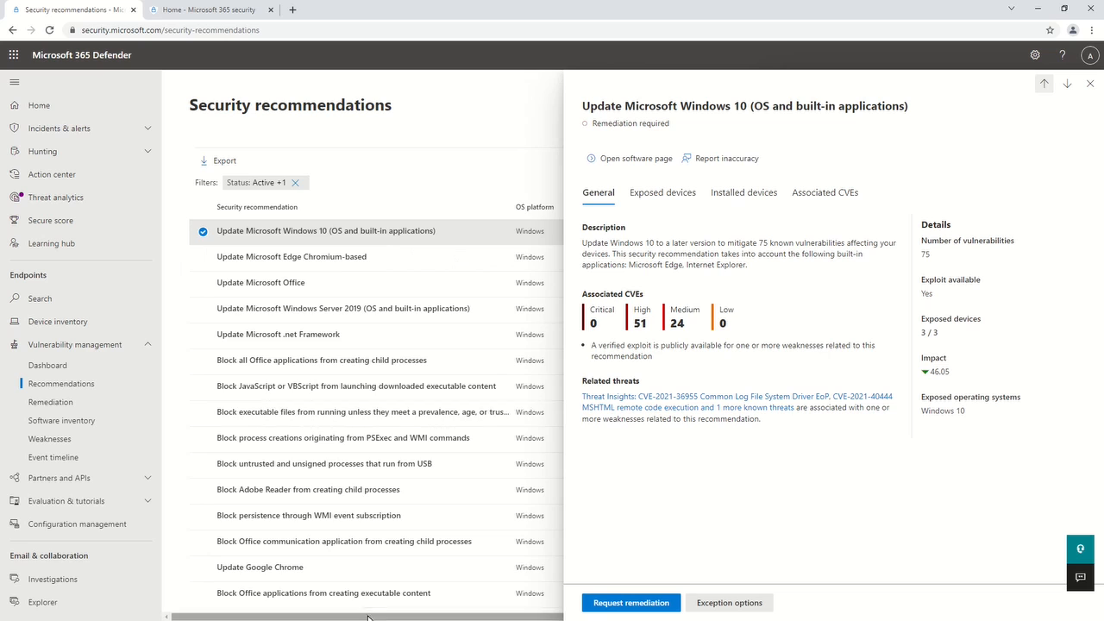
drag(367, 616, 582, 616)
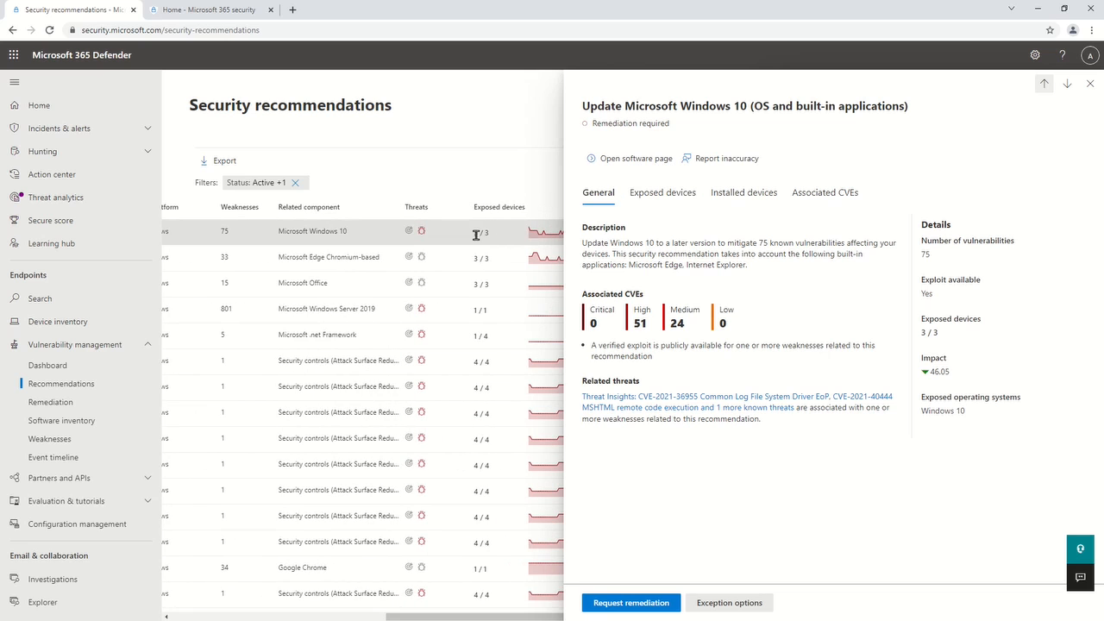
click(662, 192)
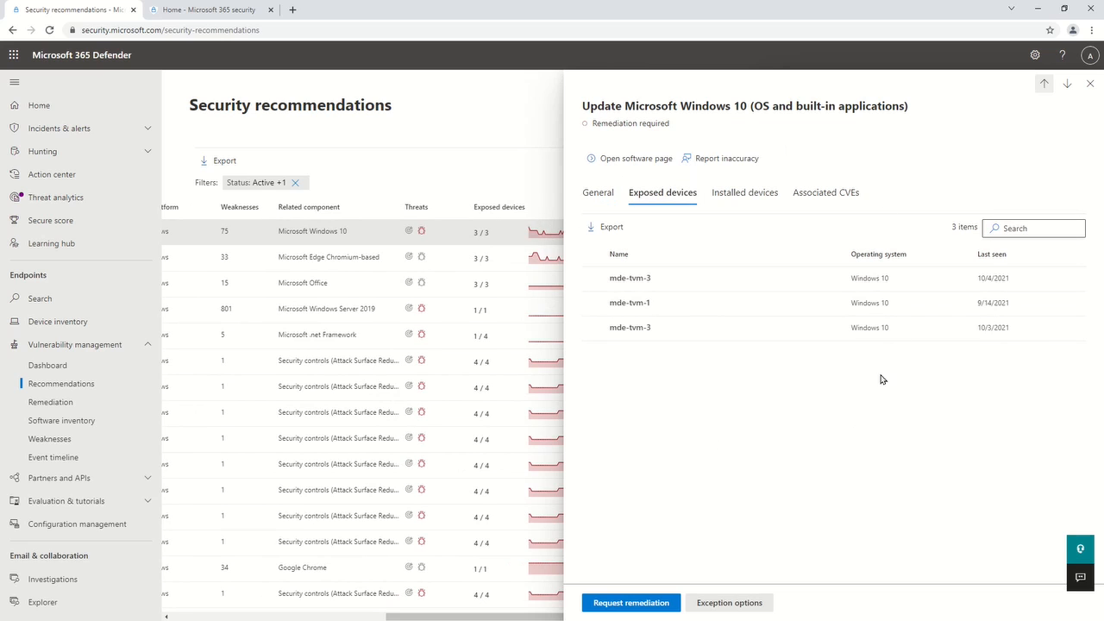
click(742, 198)
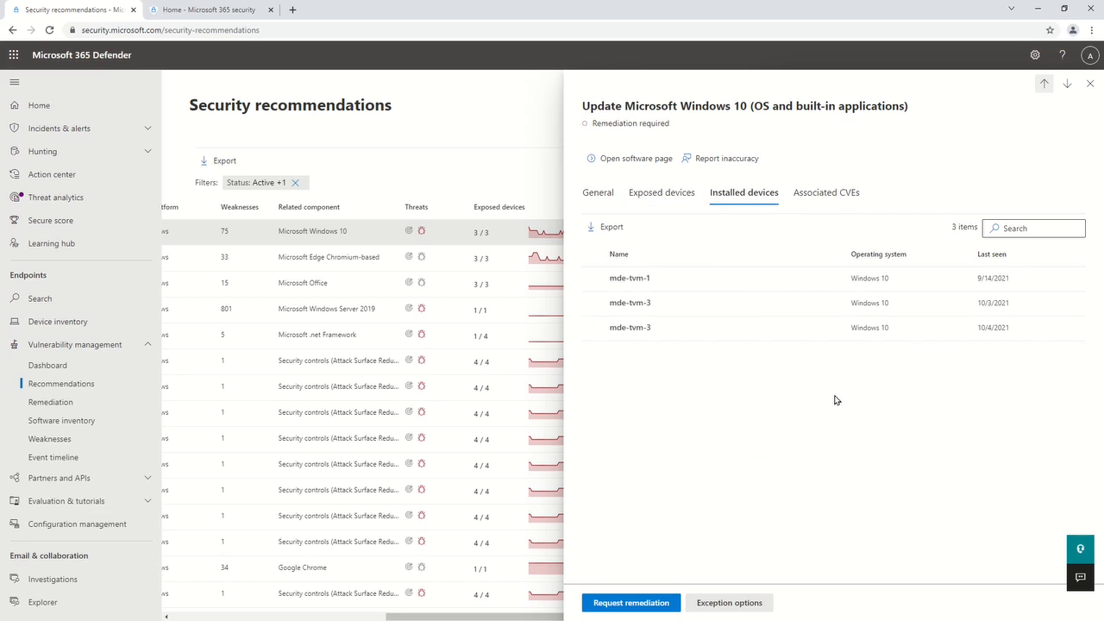
Step: Review the Associated CVEs of the Microsoft Windows 10 update recommendation with their severity, publication date and exposed devices
click(833, 191)
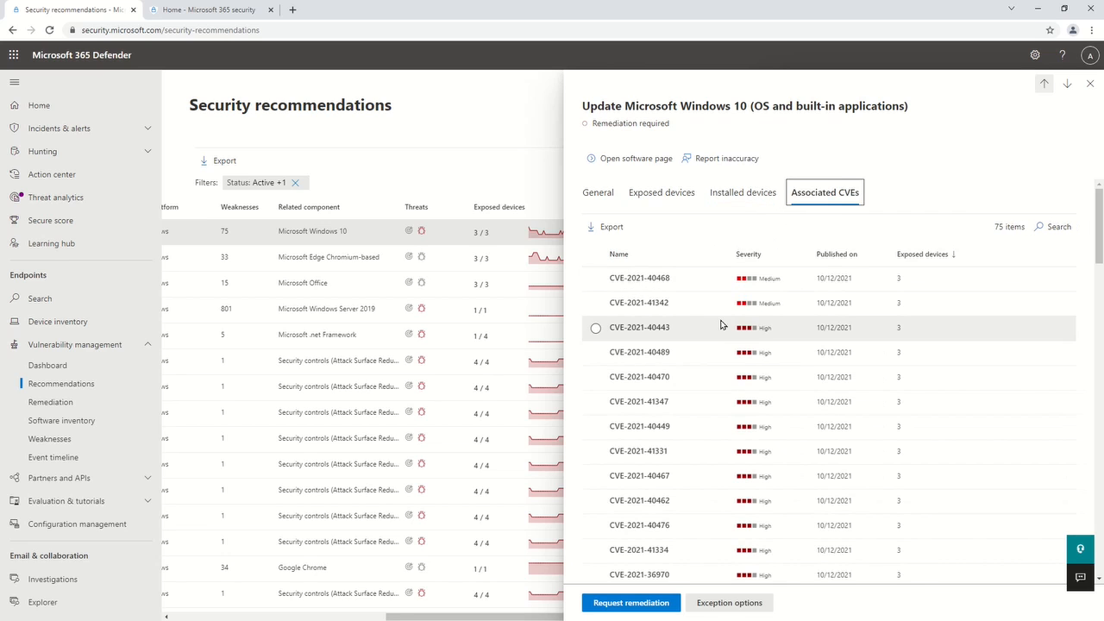
scroll(721, 320, down, 3)
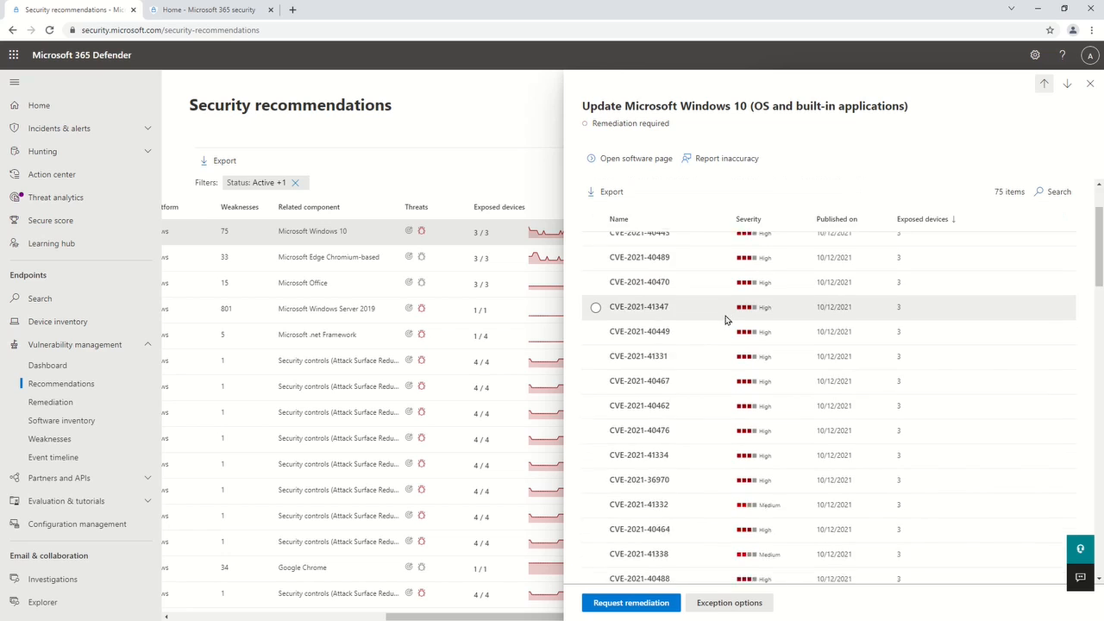
scroll(726, 324, down, 7)
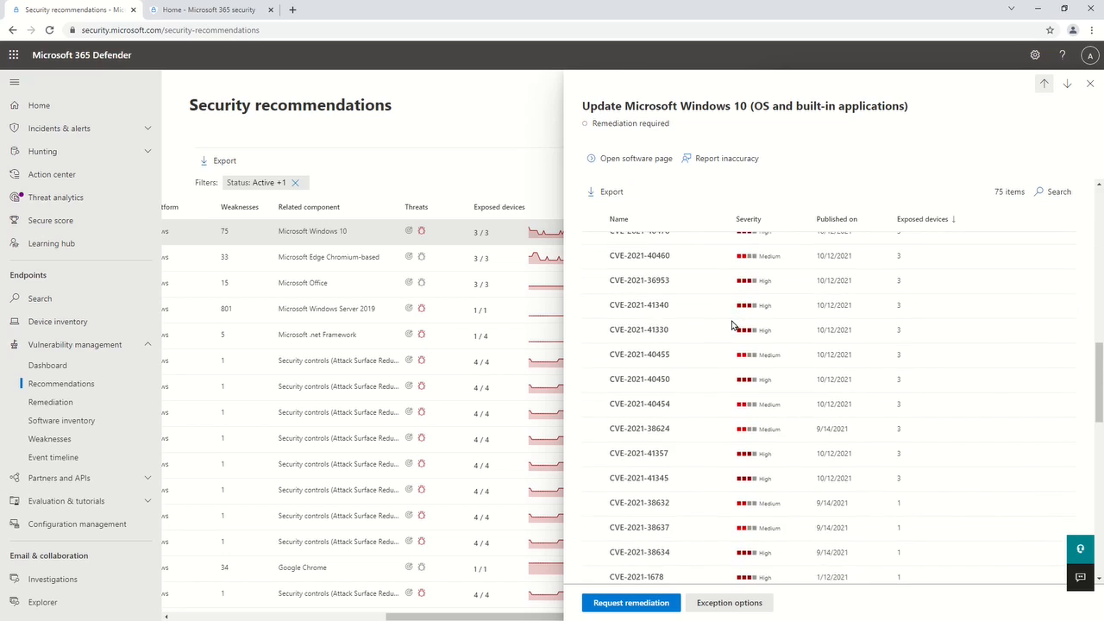
scroll(735, 326, down, 8)
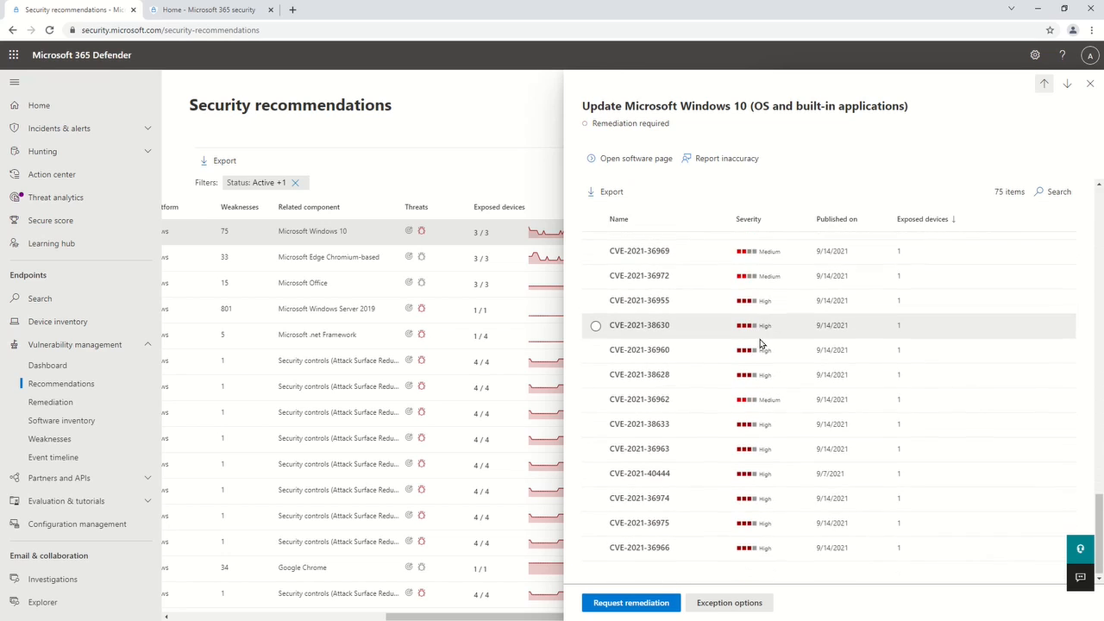
scroll(761, 344, up, 3)
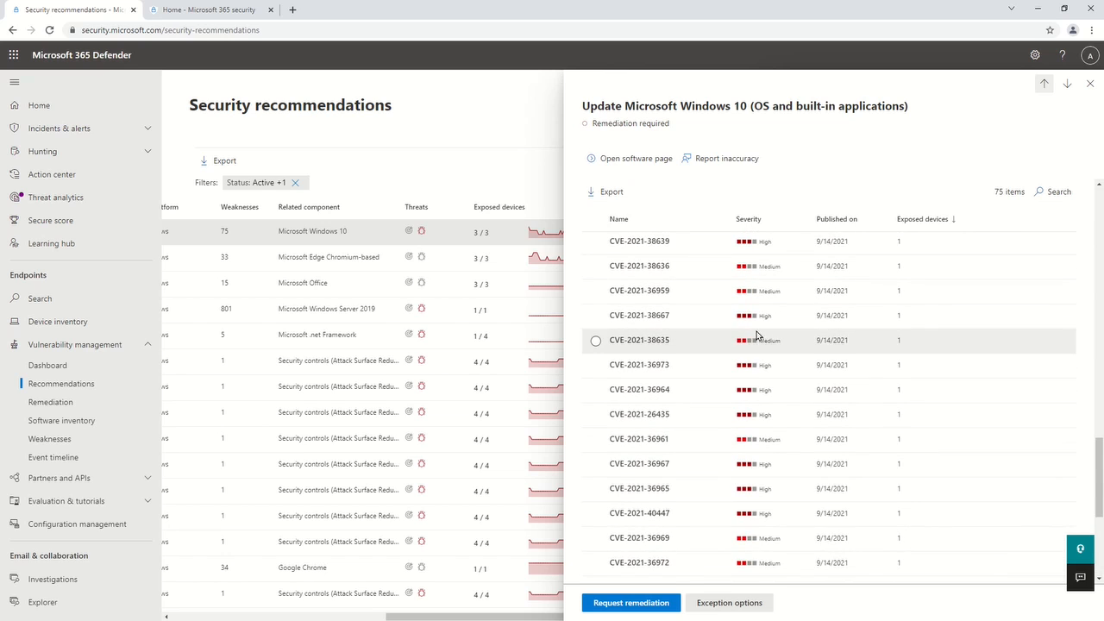
drag(598, 107, 873, 126)
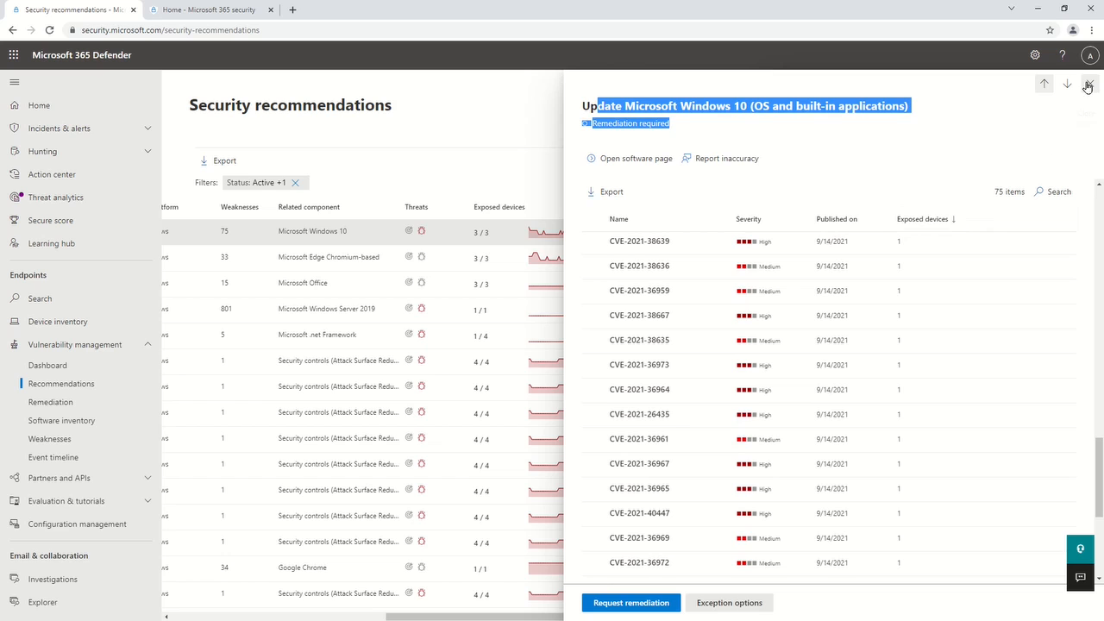
Step: Open the Windows 10 software page and view its security recommendations and discovered vulnerabilities
click(631, 160)
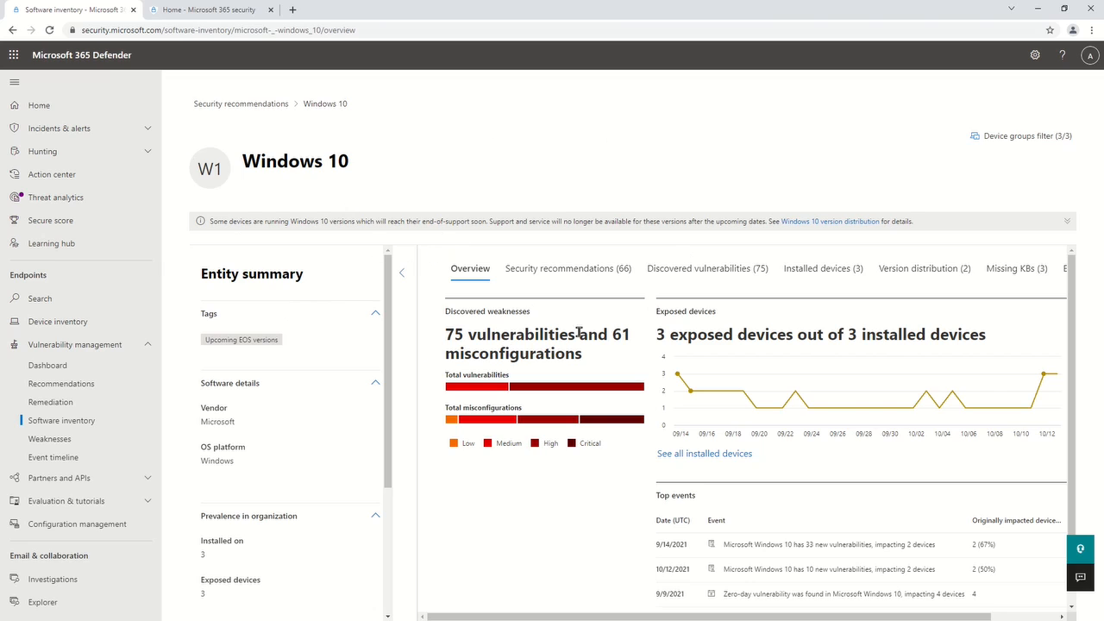
click(549, 284)
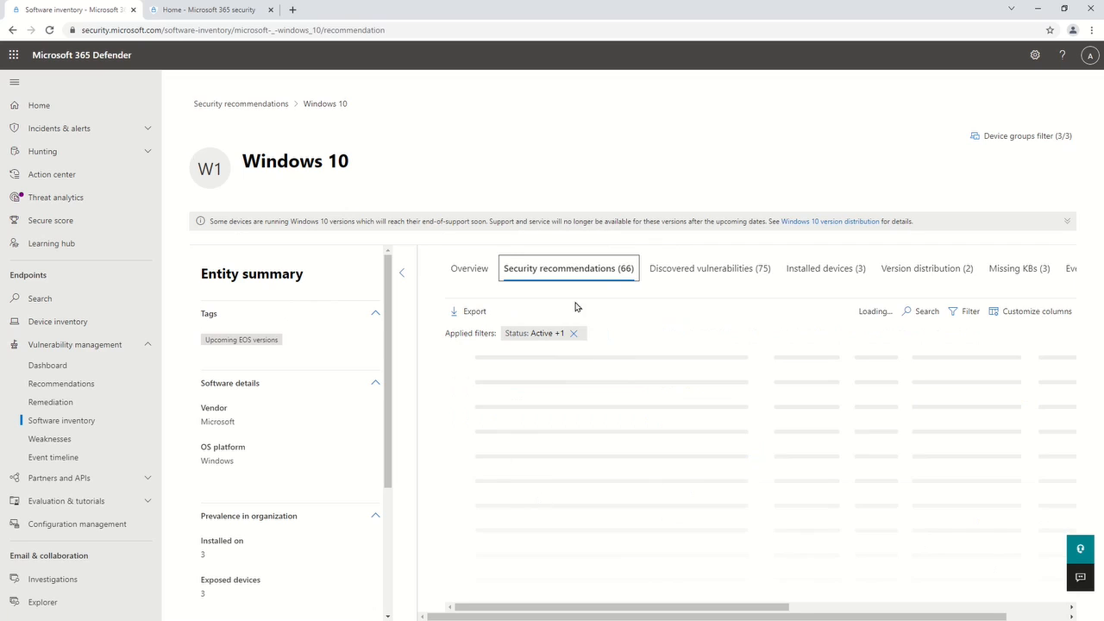
click(714, 279)
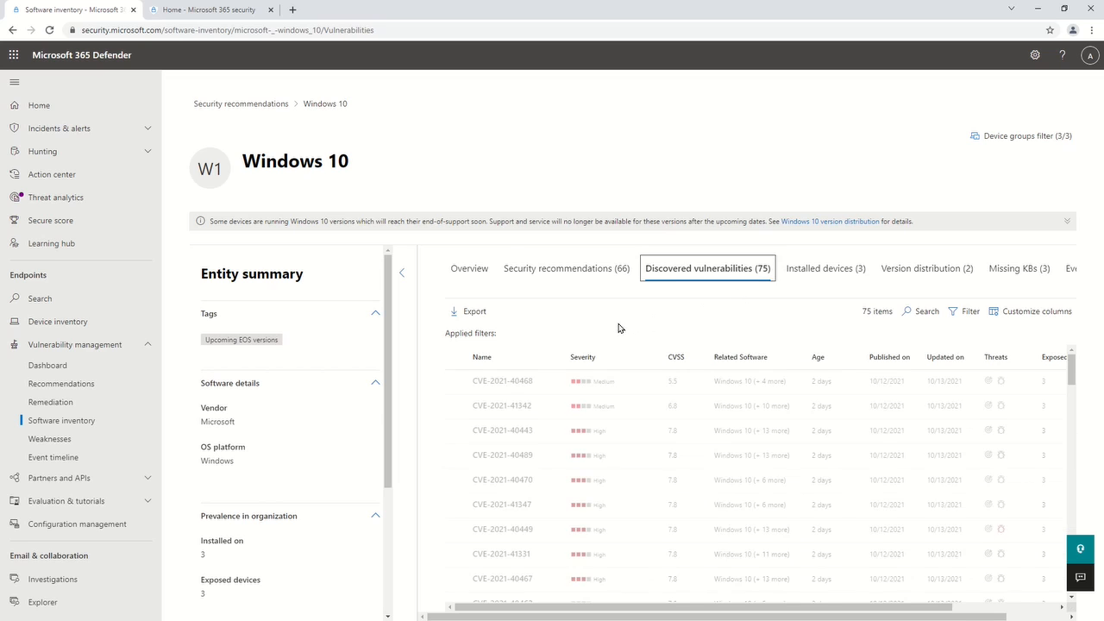
Step: Return to the security recommendations and expand the Application, OS and Security controls components in the filter options
click(89, 387)
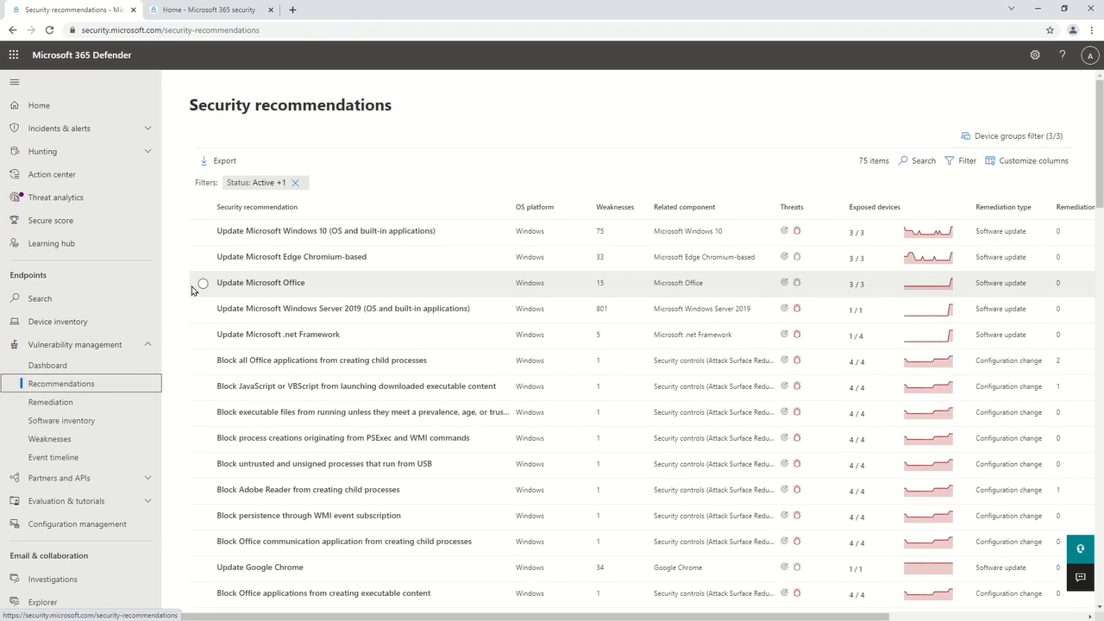
click(952, 169)
click(952, 169)
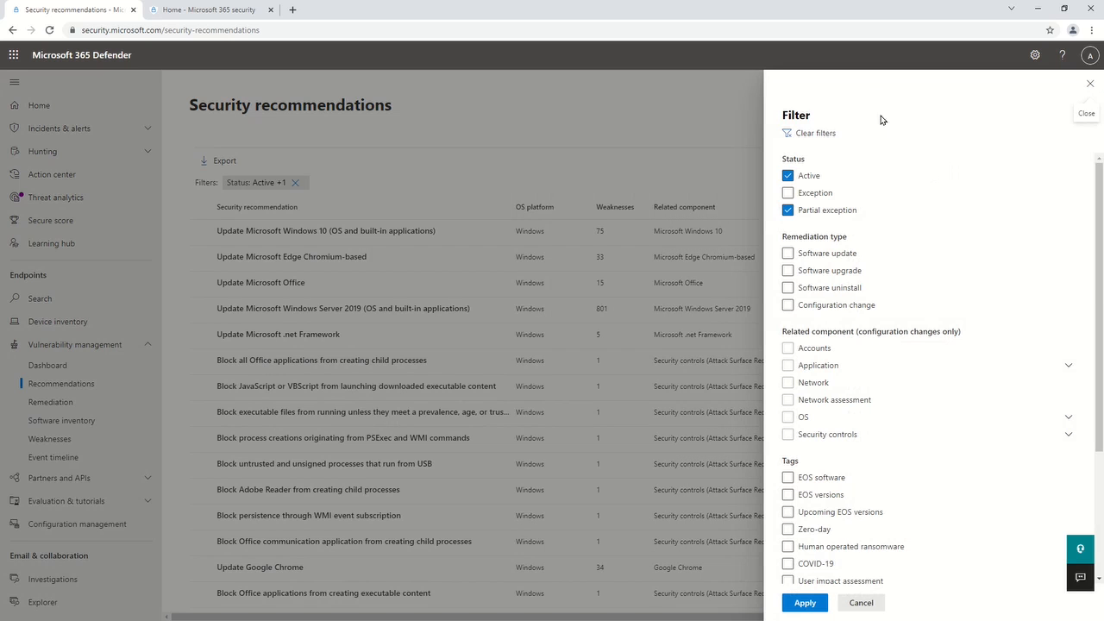
scroll(887, 252, down, 2)
scroll(890, 256, up, 1)
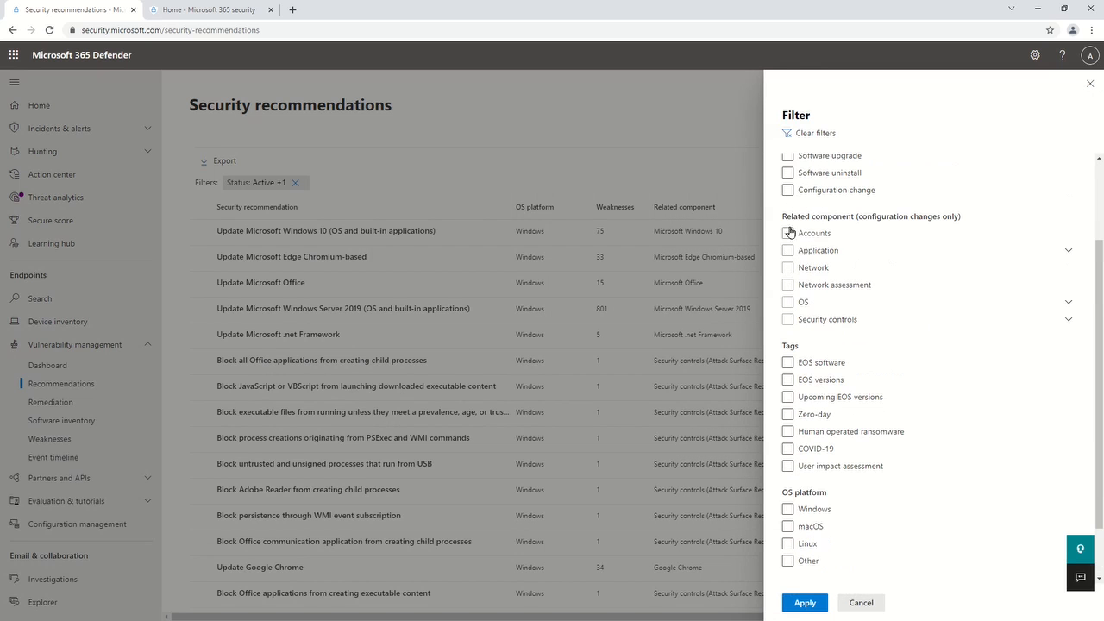
drag(790, 217, 982, 226)
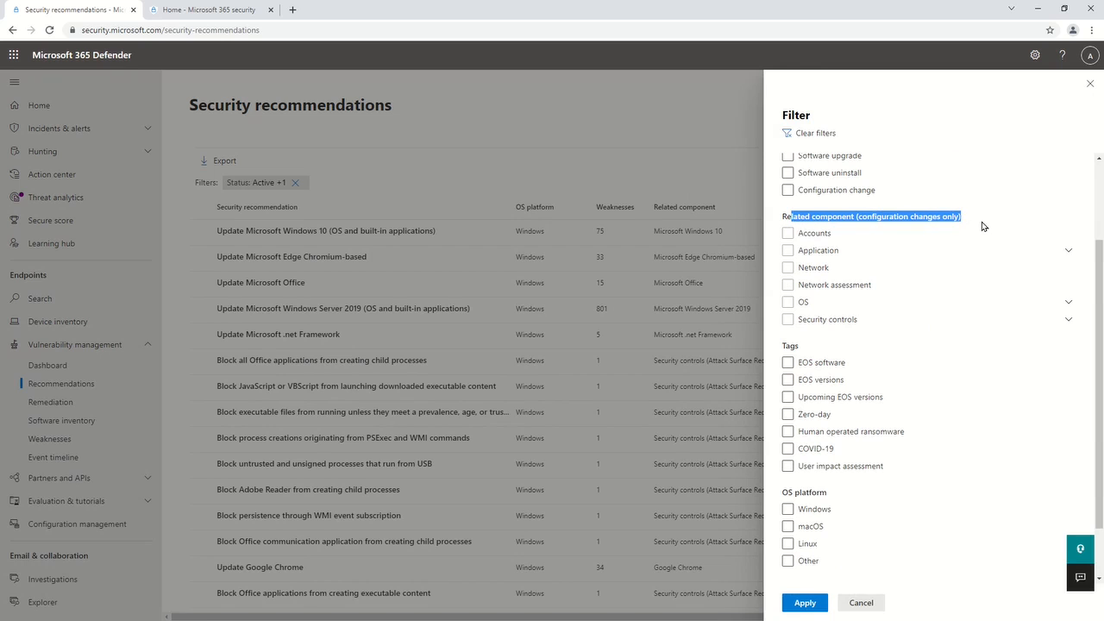
click(1054, 251)
click(1068, 255)
click(1069, 253)
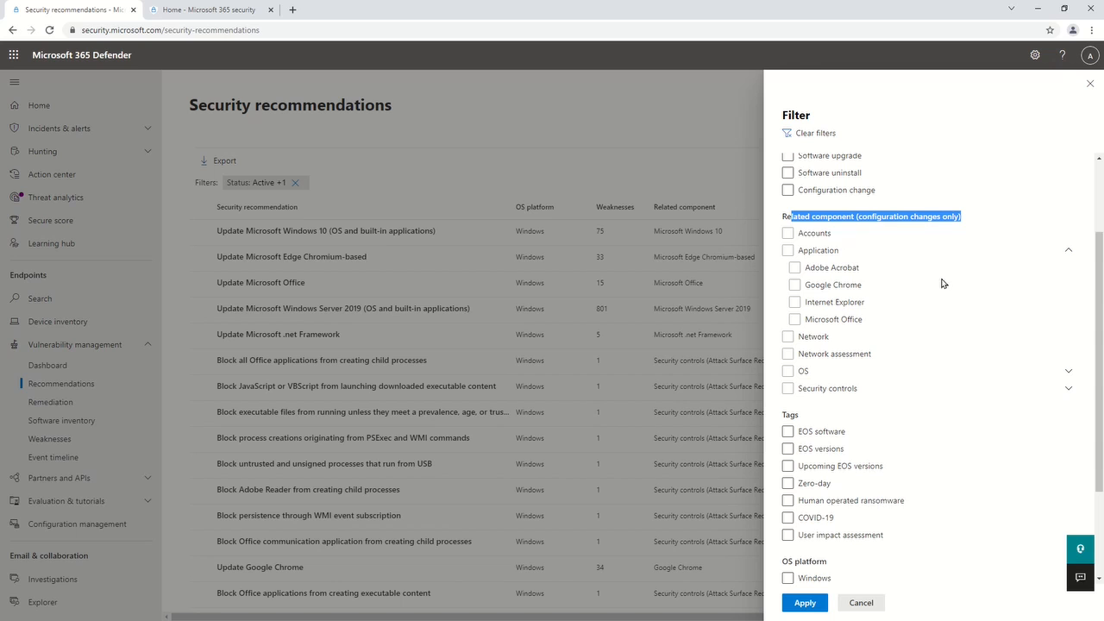
click(1069, 371)
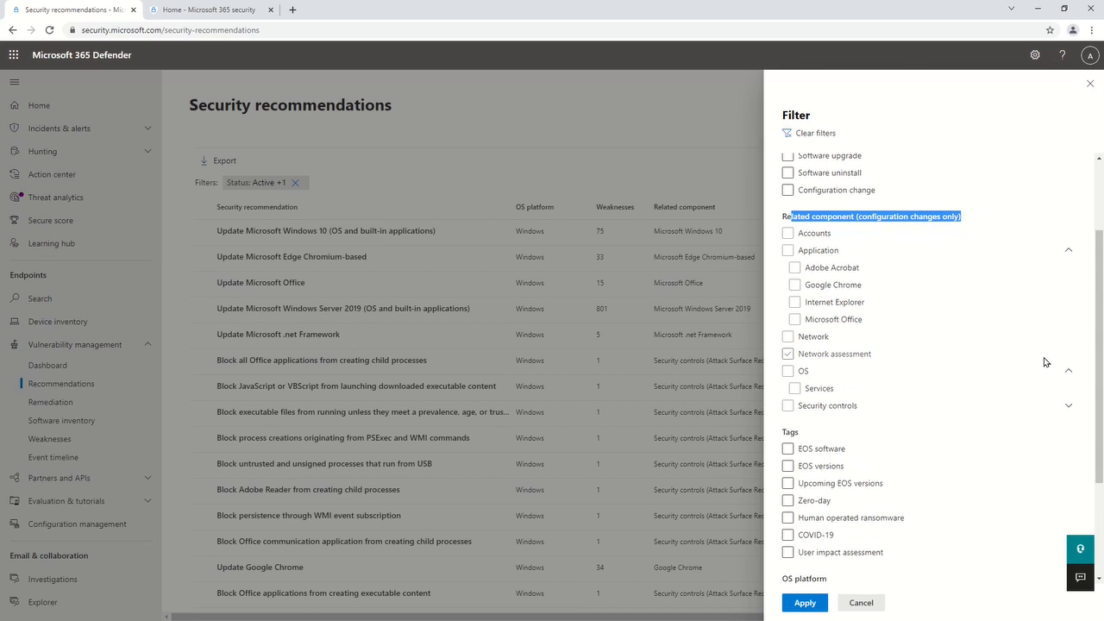
click(1070, 407)
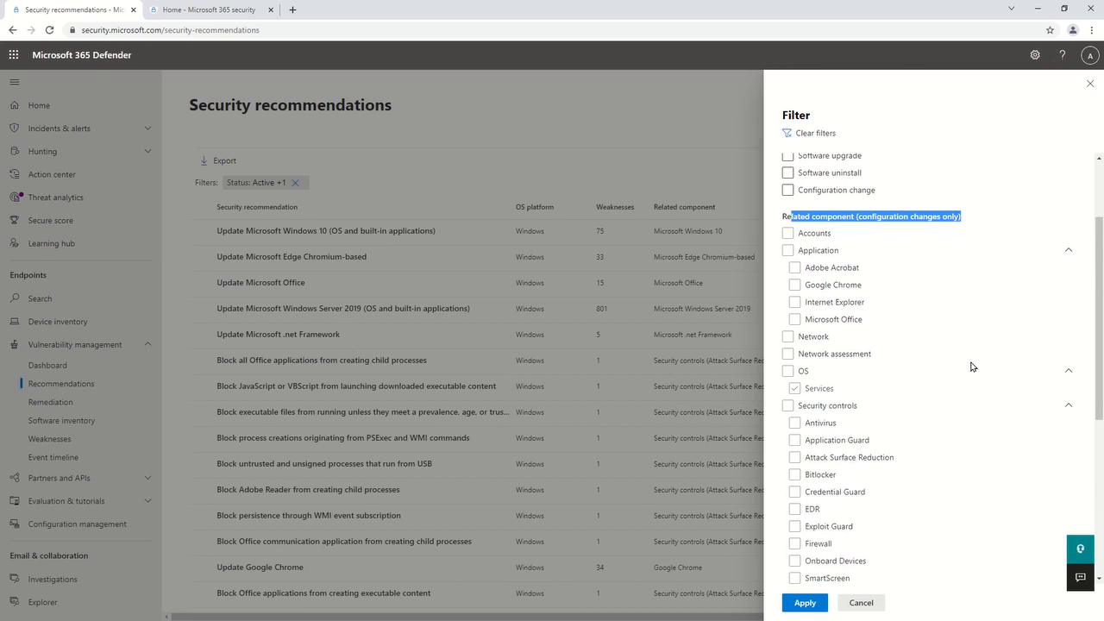
Step: Review the Security controls, Tags, OS platform and Devices onboarding status filter options, and close the filter without applying changes
scroll(972, 353, down, 3)
click(790, 291)
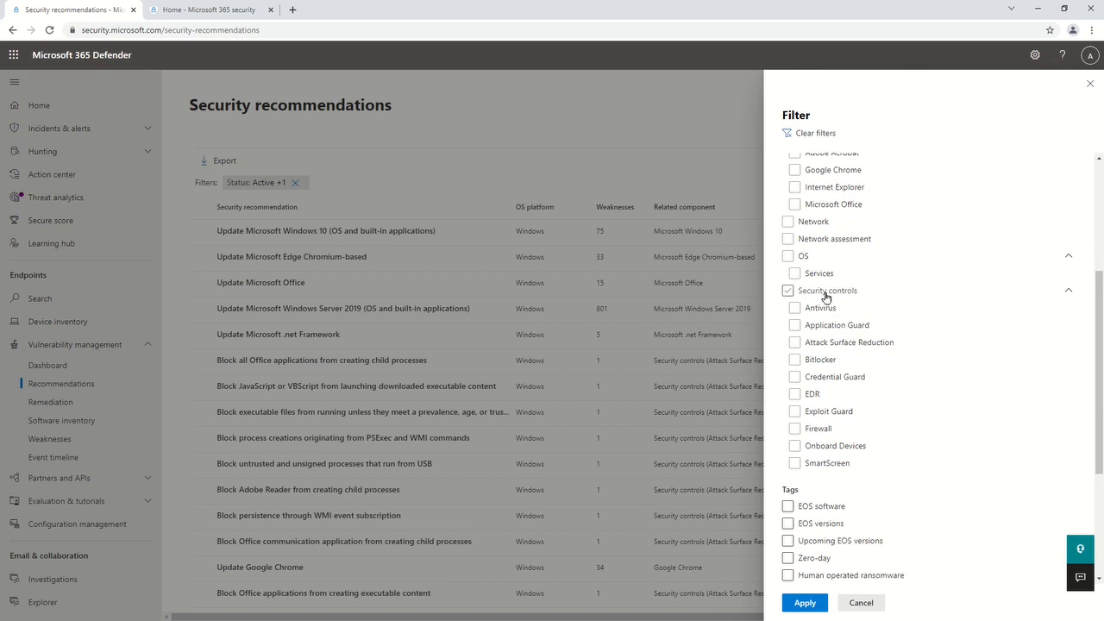
click(819, 309)
click(842, 309)
click(820, 334)
scroll(884, 307, down, 2)
scroll(884, 310, down, 1)
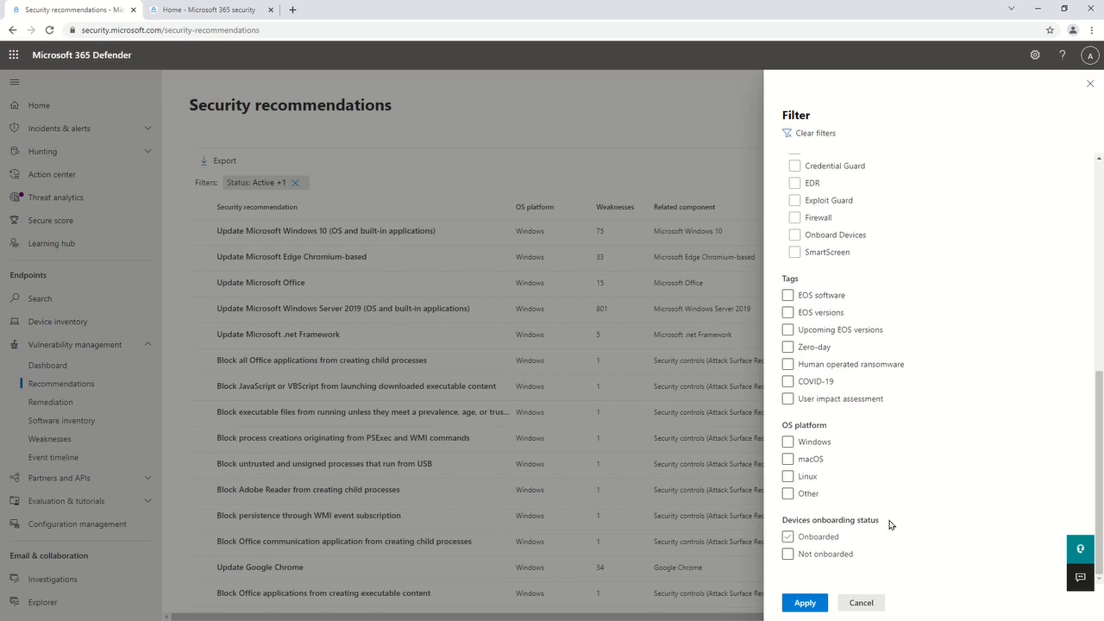
click(1092, 86)
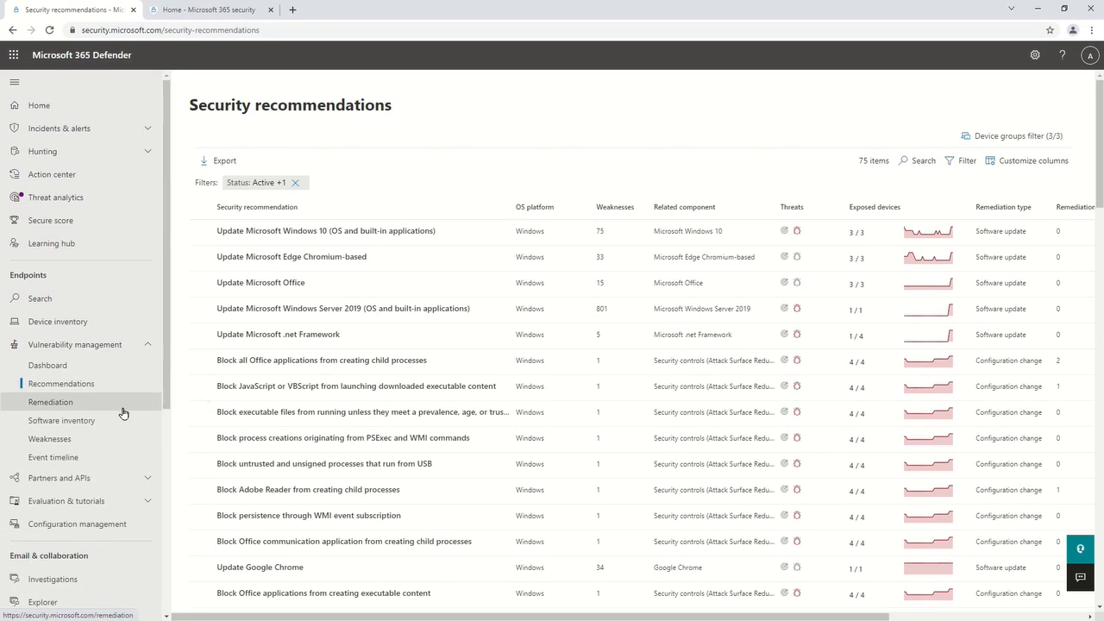
Step: Go to the software inventory and open the details of Windows 10
click(88, 422)
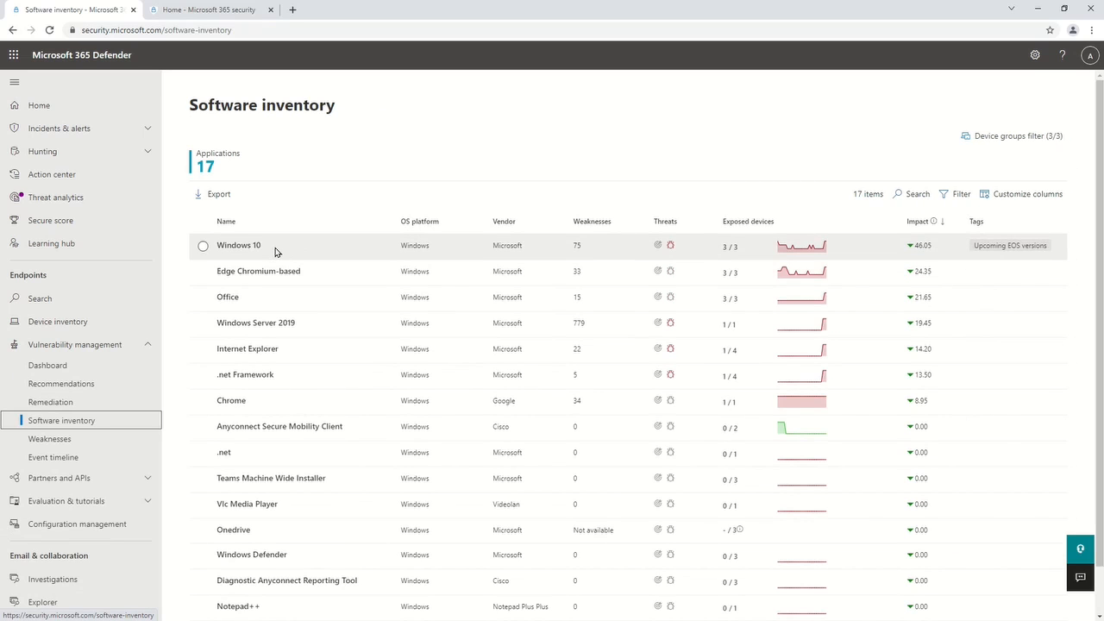
click(275, 247)
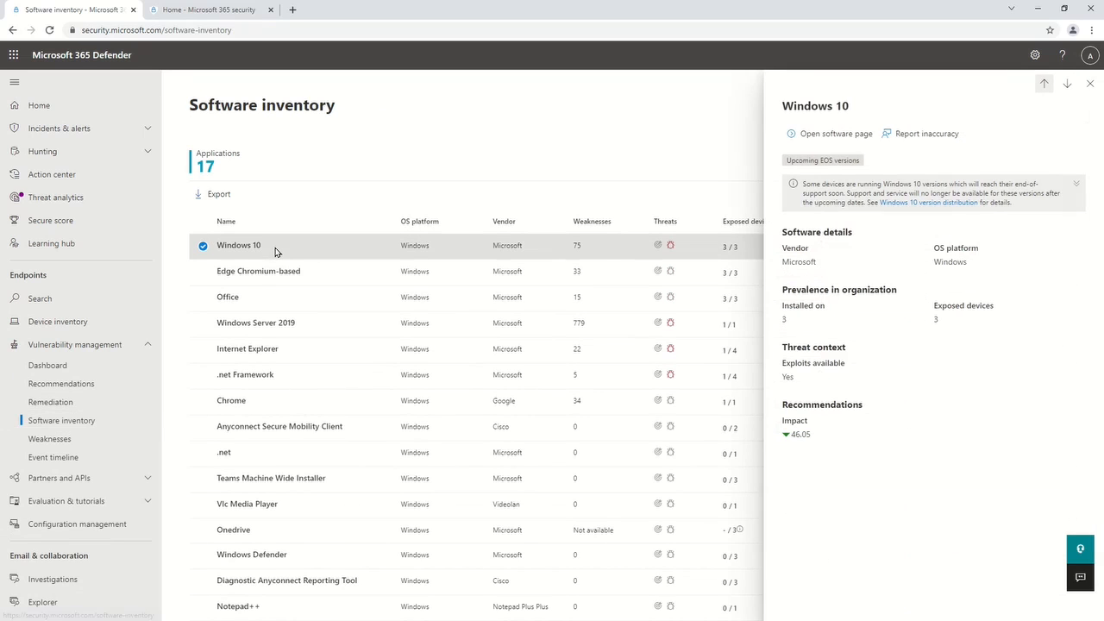
Step: Open the full Windows 10 software page from its inventory details and review its security recommendations
click(830, 137)
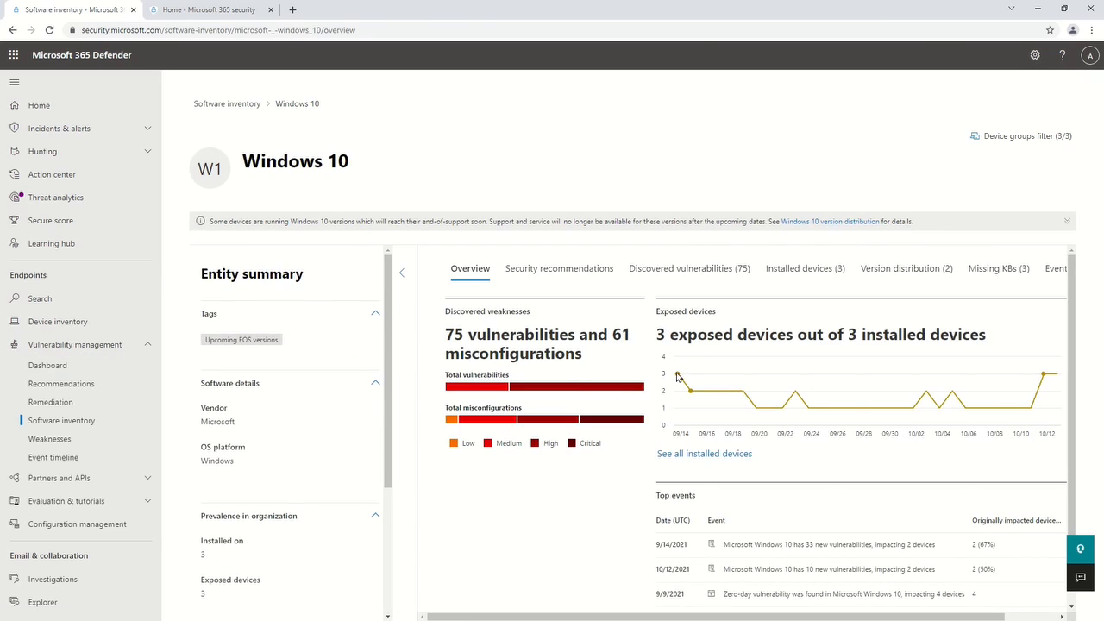
click(557, 269)
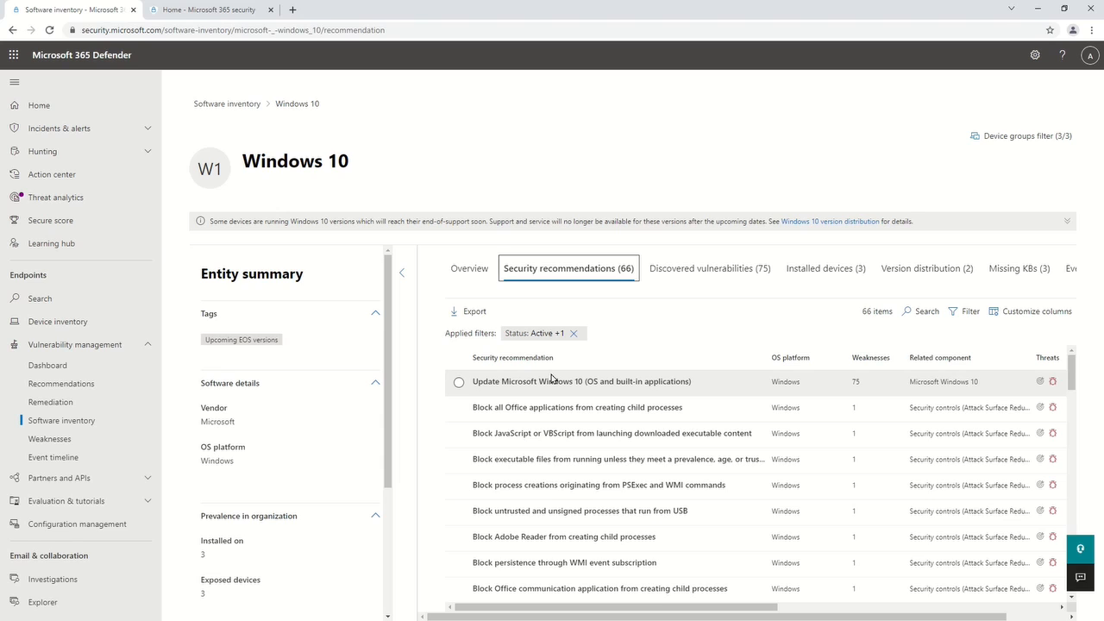
click(707, 278)
click(593, 274)
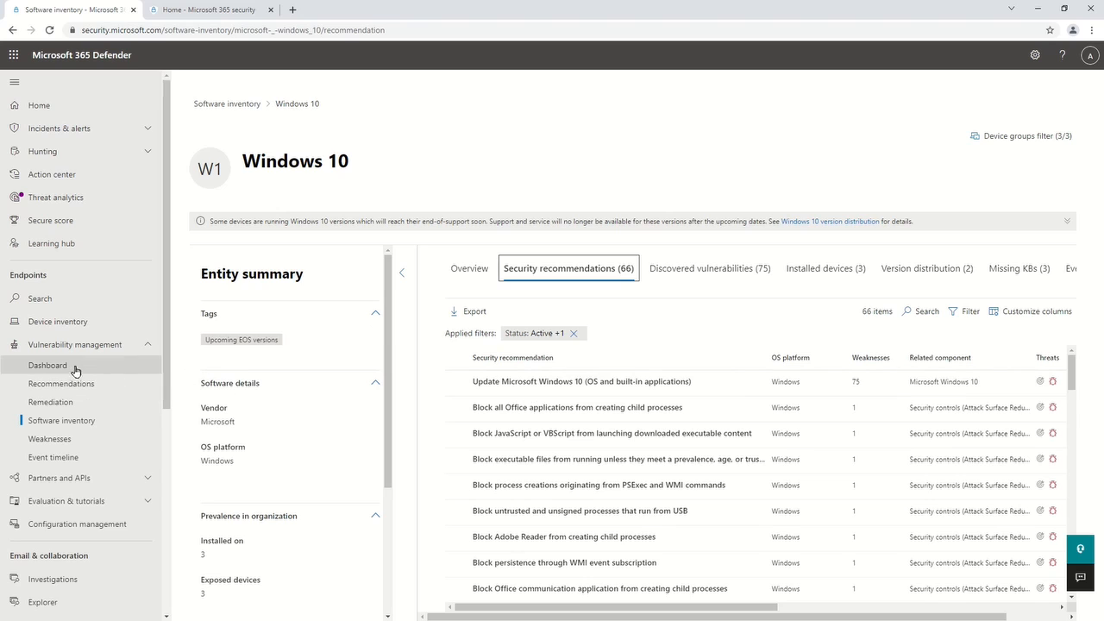
Step: Open the mde-tvm-3 device in the conceptswork.com domain from the device inventory and review its security recommendations
click(73, 323)
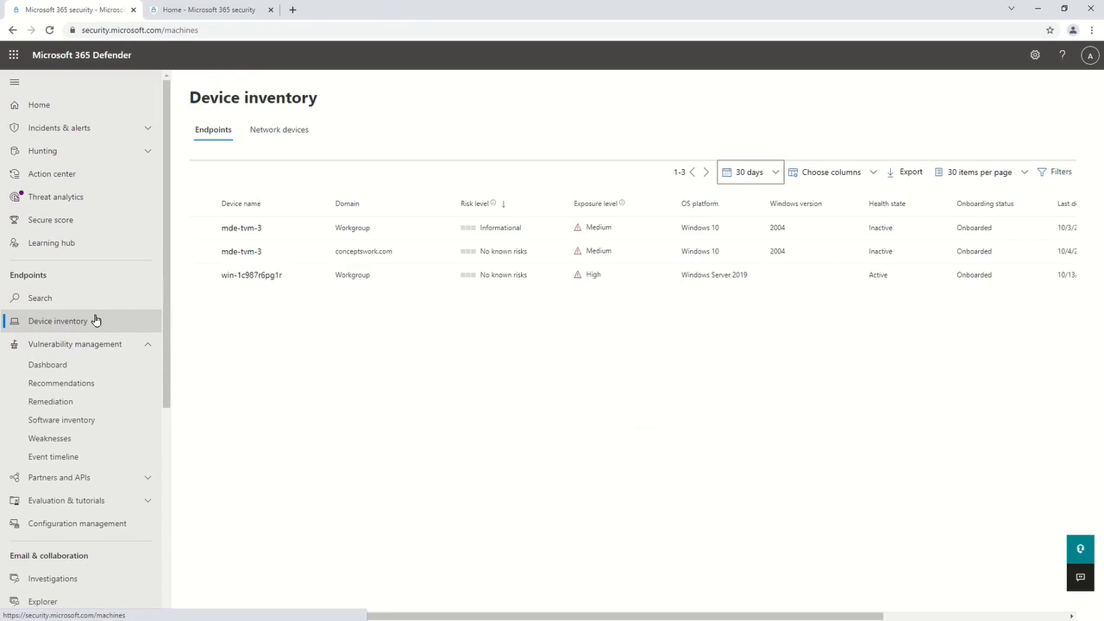
click(244, 253)
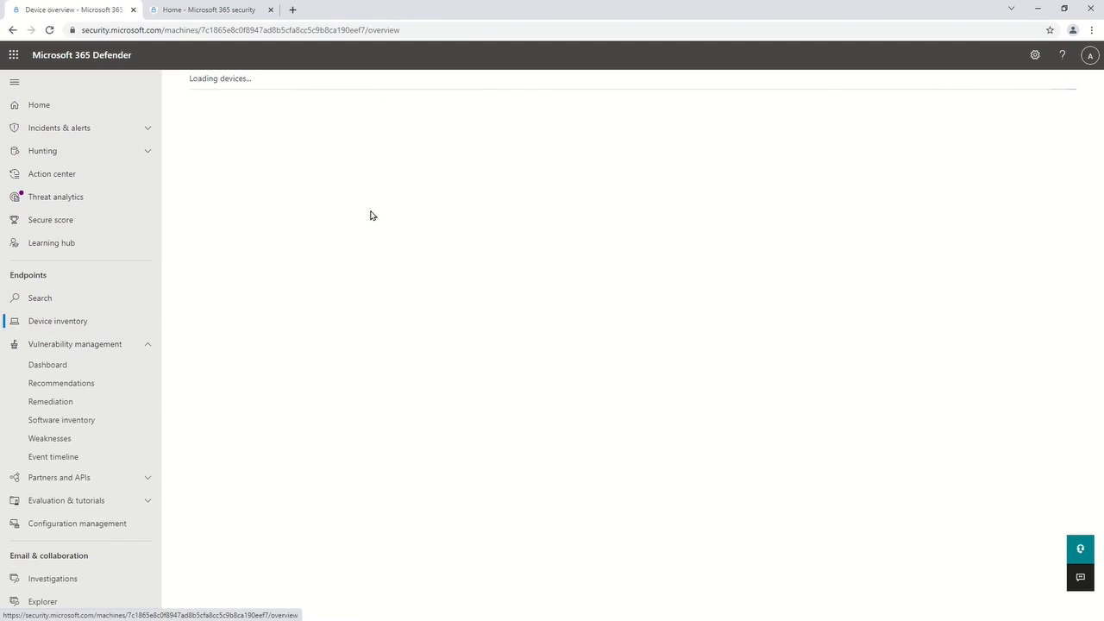
click(658, 191)
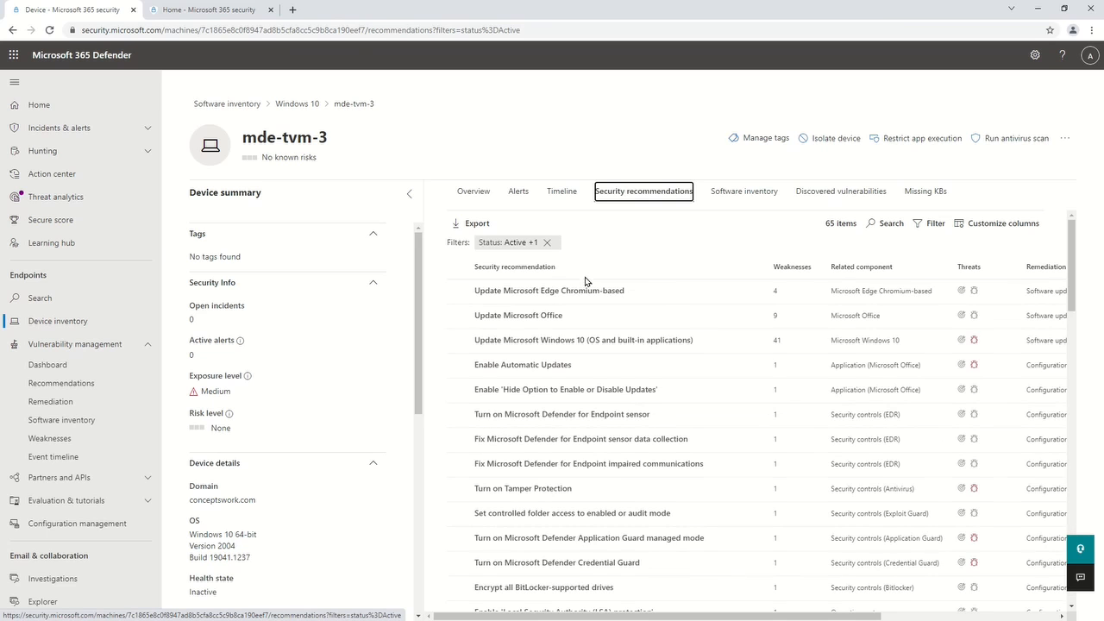
scroll(759, 419, down, 3)
scroll(759, 420, down, 5)
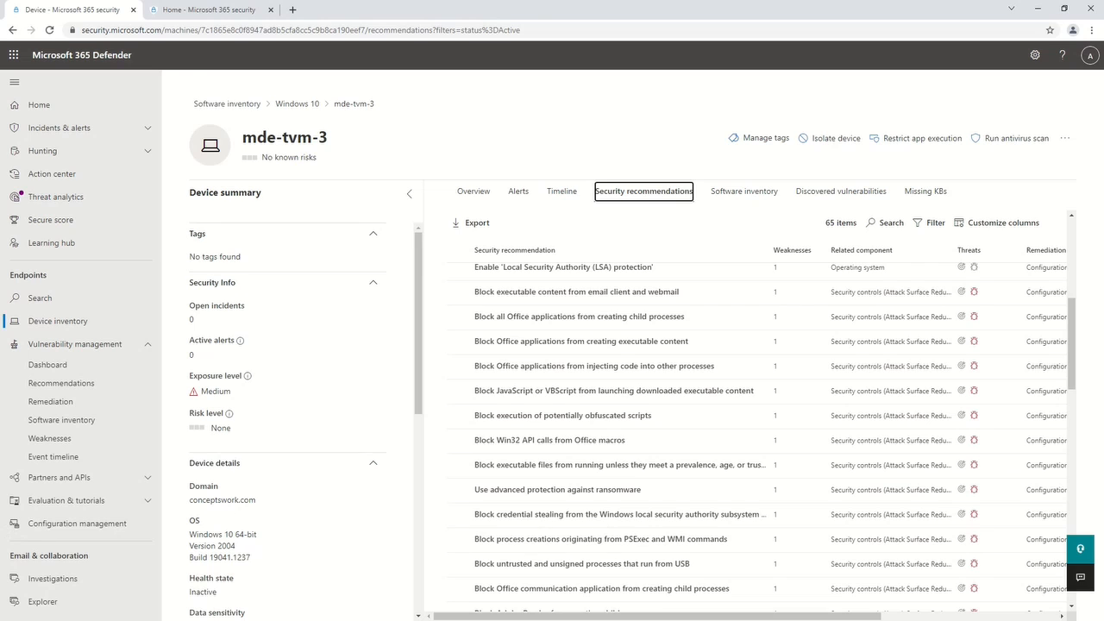
Step: Open the Windows Server 2019 update recommendation and review its exposed devices, installed devices and associated CVEs, ending on its general details
click(91, 388)
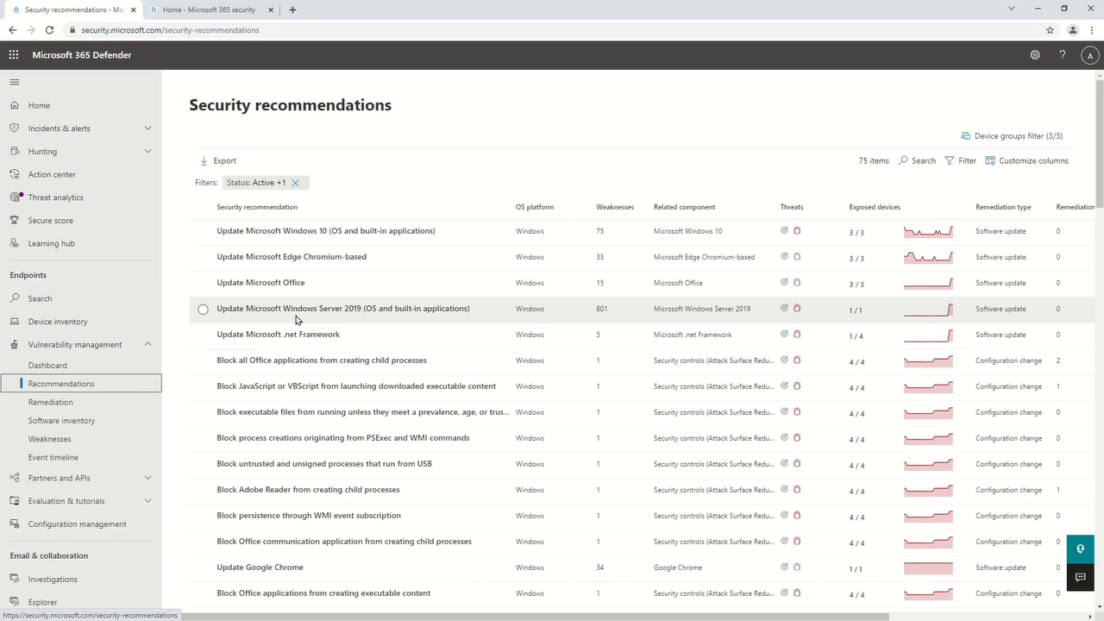
click(242, 311)
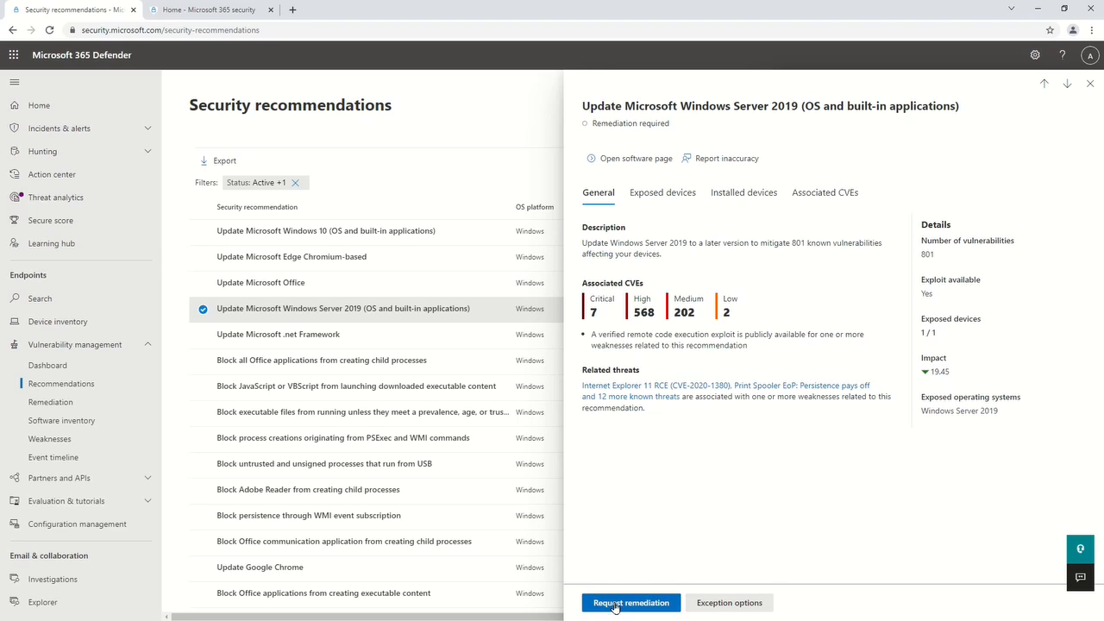
click(666, 195)
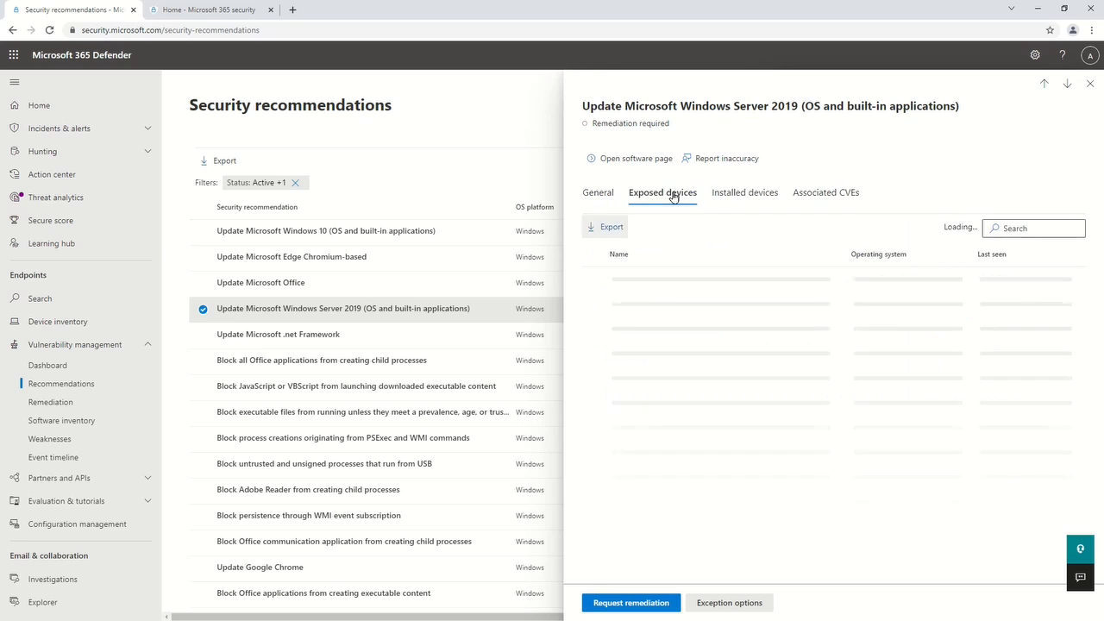
click(742, 191)
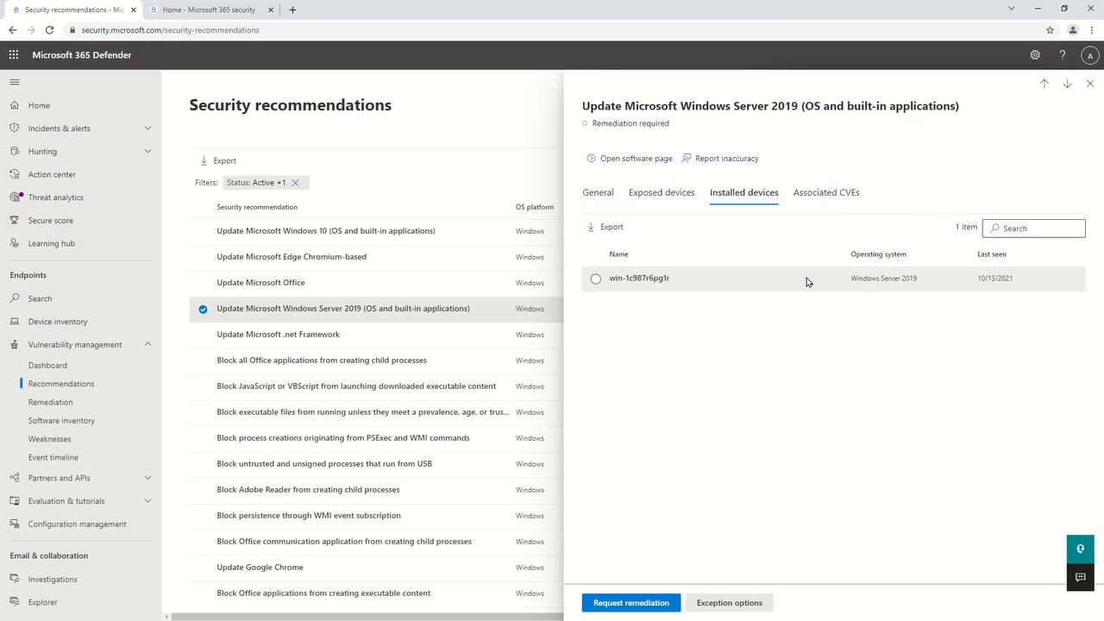
click(825, 194)
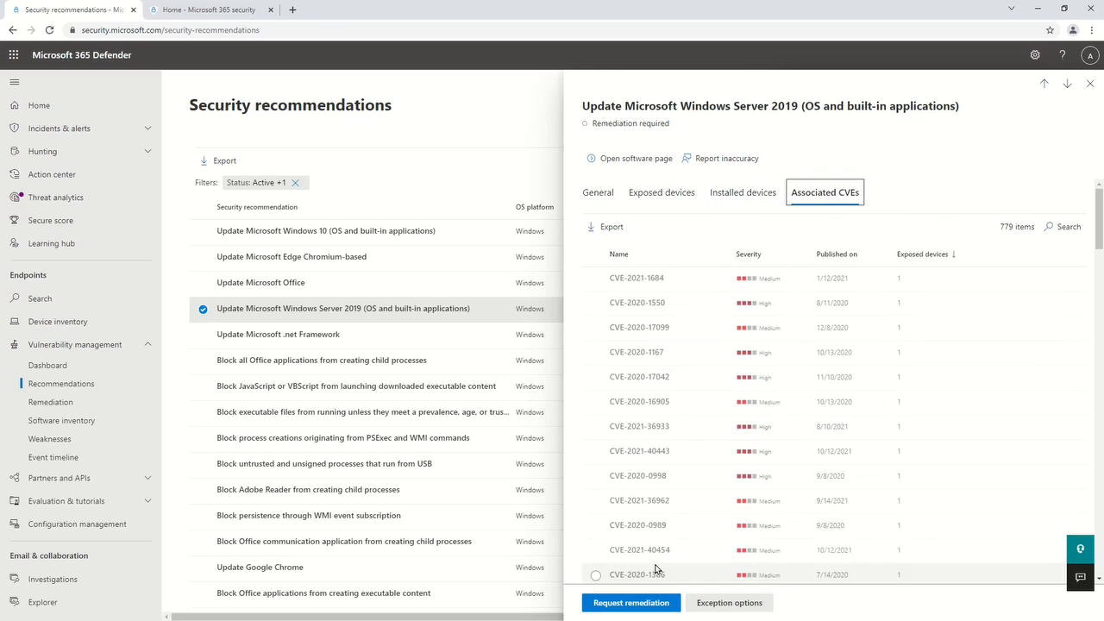
click(598, 197)
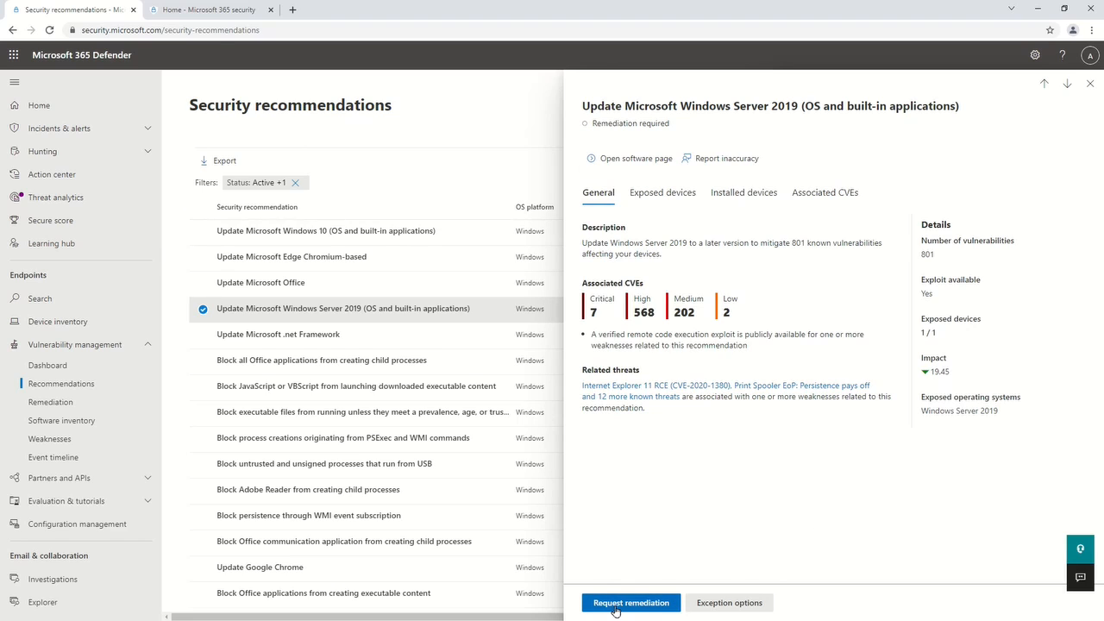
Step: Open endpoint.microsoft.com in a new browser tab and place that tab directly after the security recommendations tab
click(293, 10)
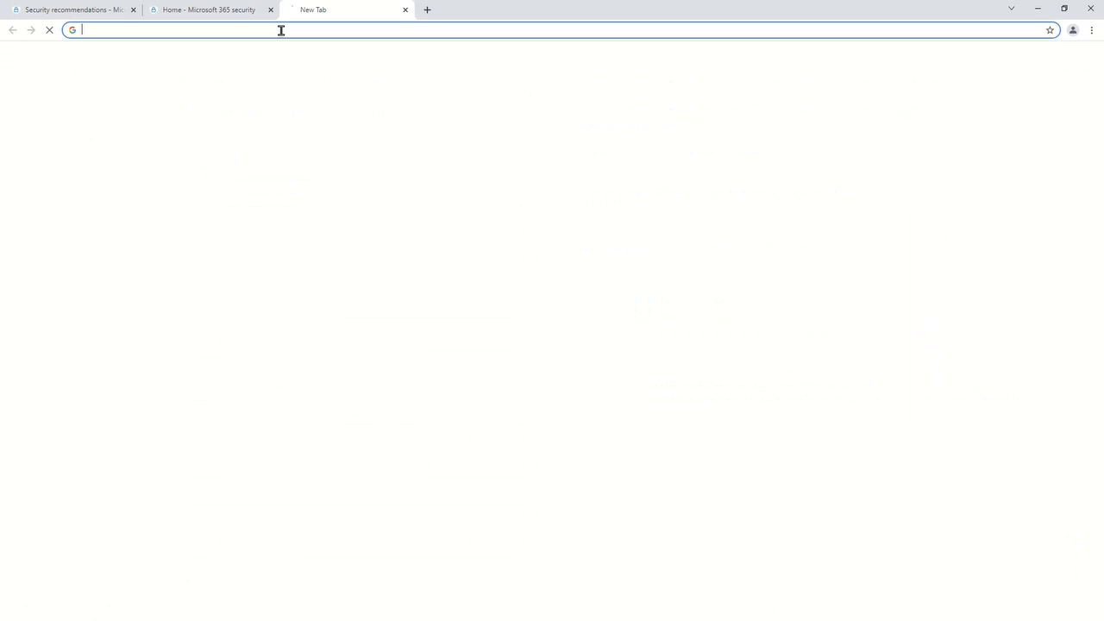
click(280, 30)
text(end)
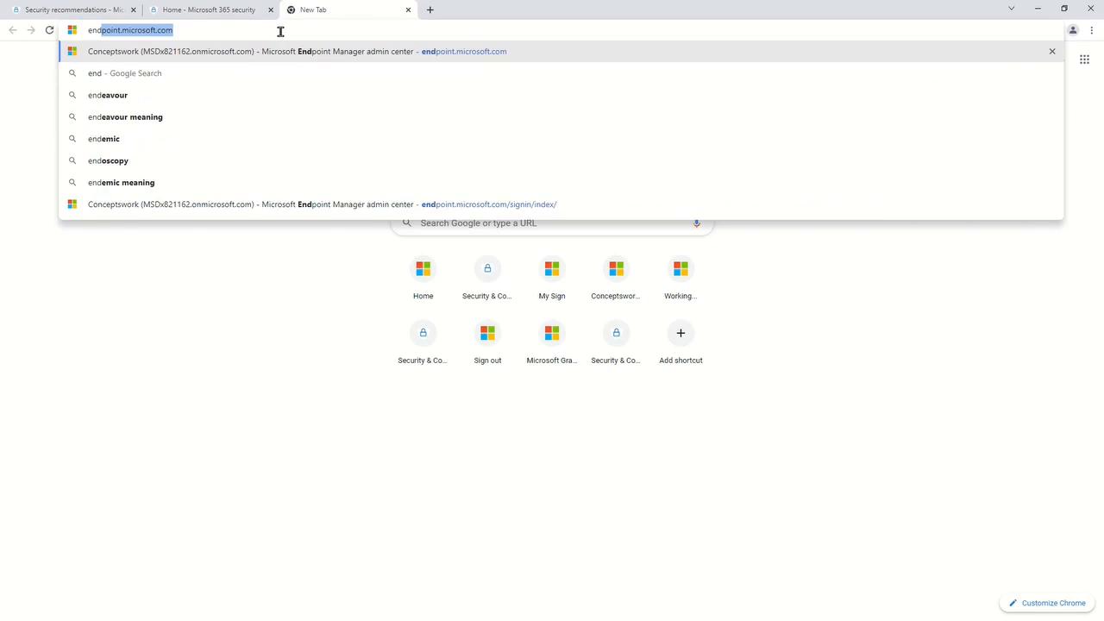
key(Return)
drag(320, 12, 185, 10)
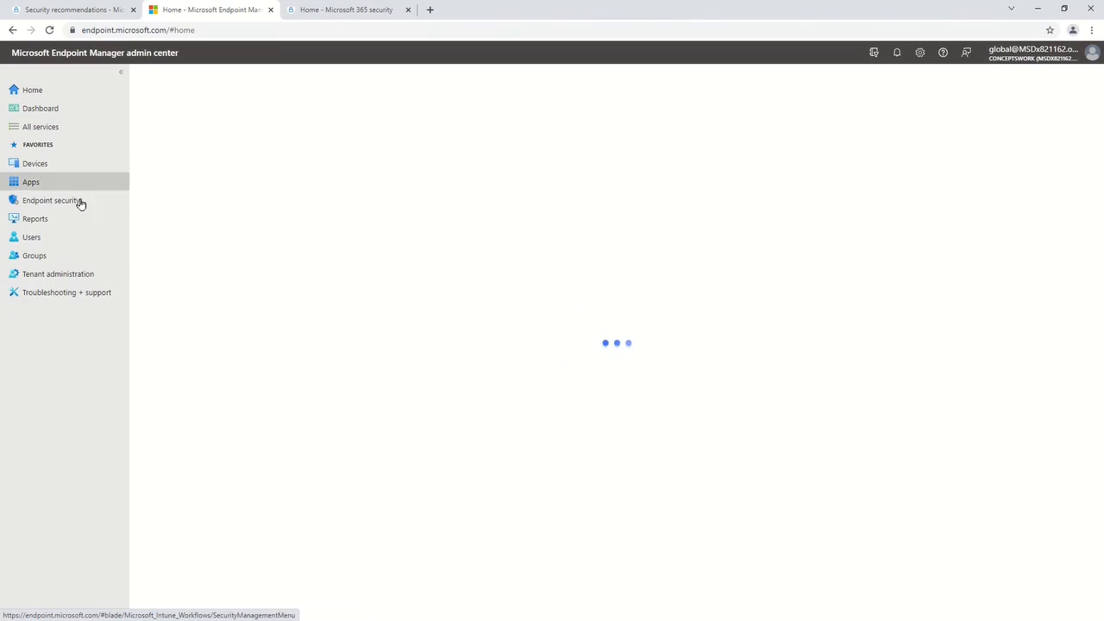
Step: View the endpoint security tasks in Endpoint Manager and widen the Name column to read the full task names
click(78, 202)
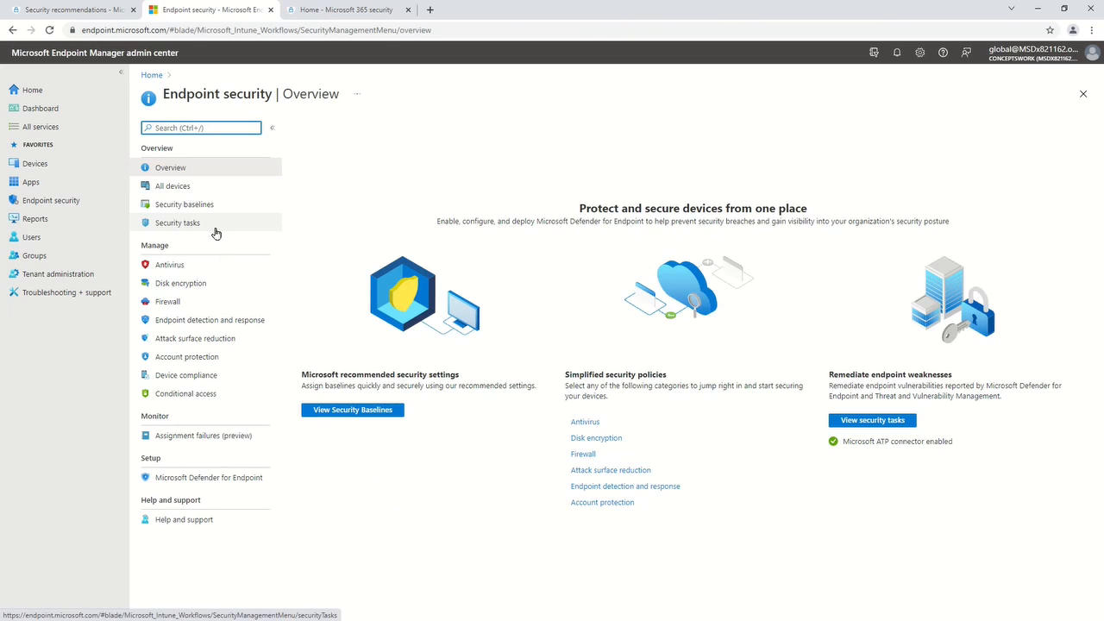
click(215, 233)
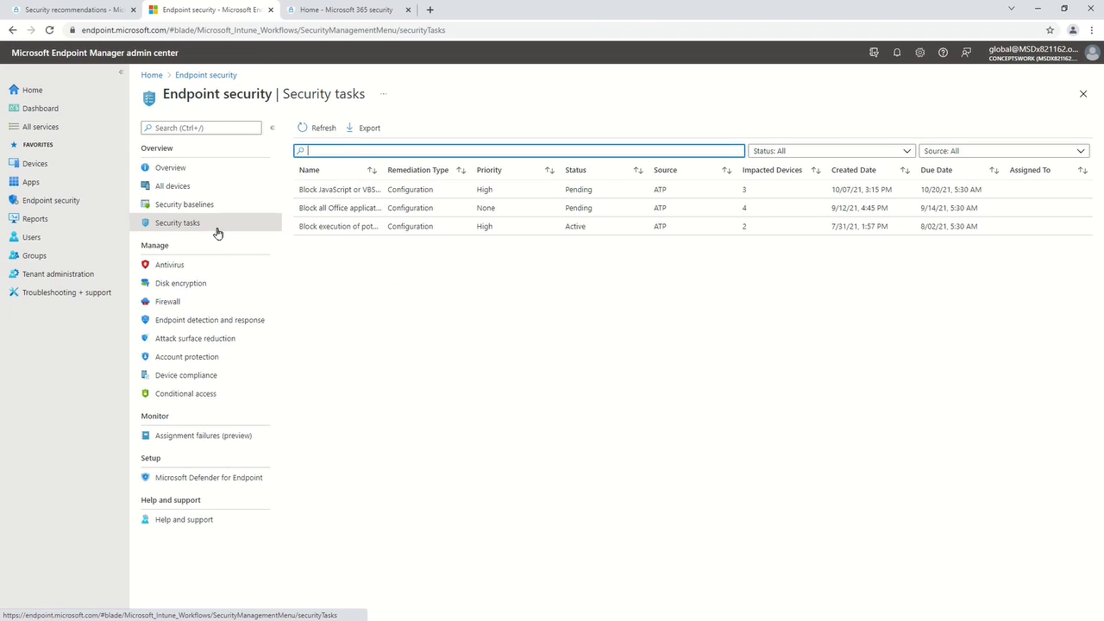
click(179, 29)
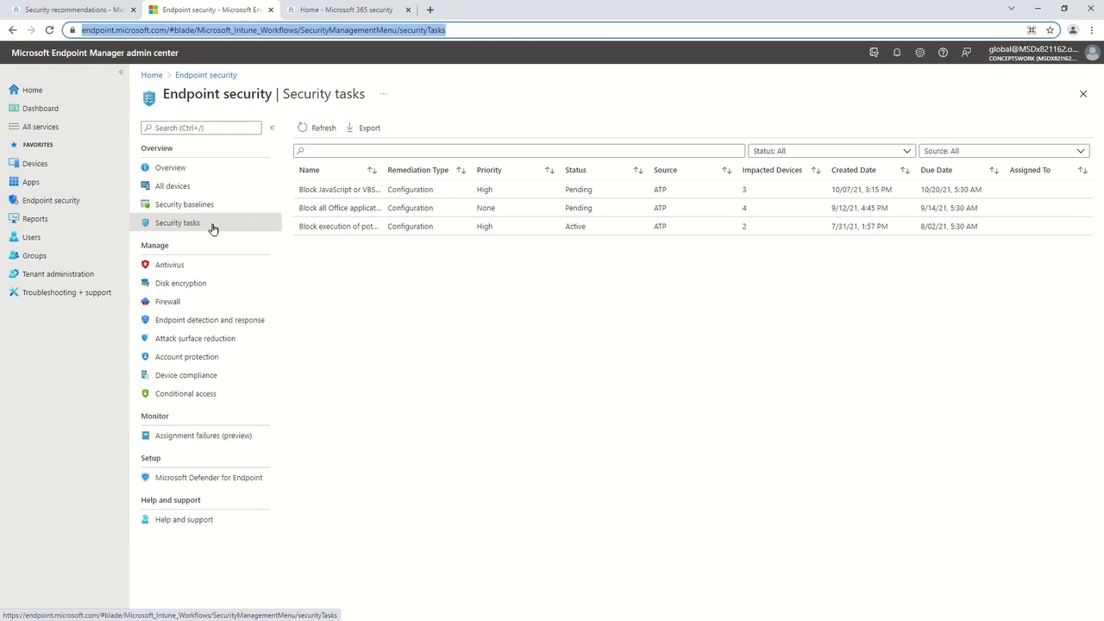
drag(383, 168, 504, 170)
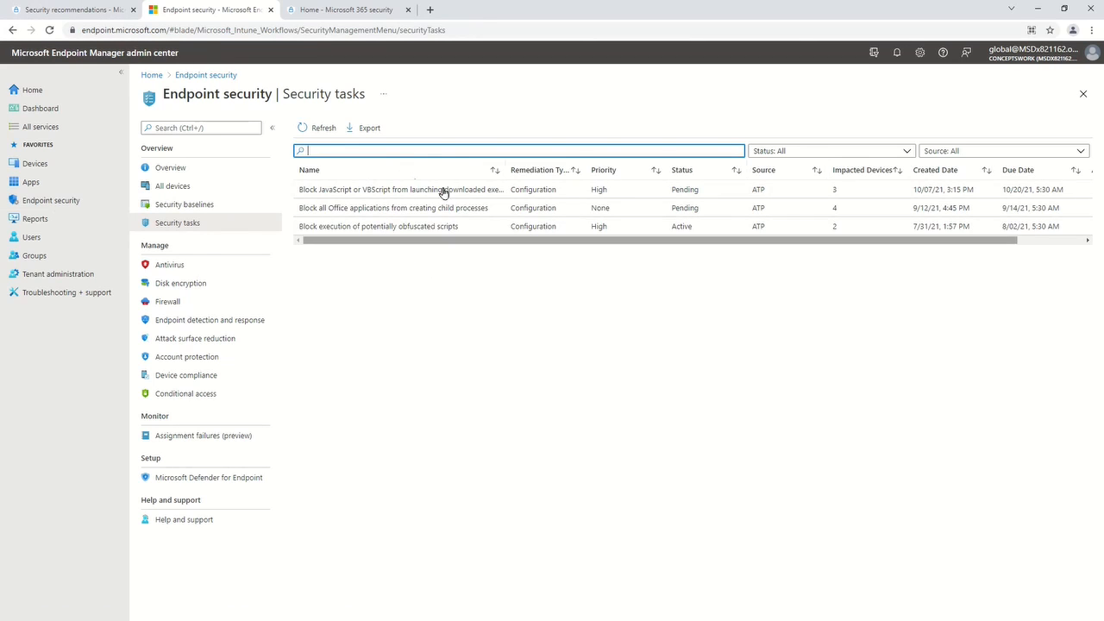
Step: Switch back to Microsoft 365 Defender and start a remediation request for the Windows Server 2019 update recommendation
click(73, 9)
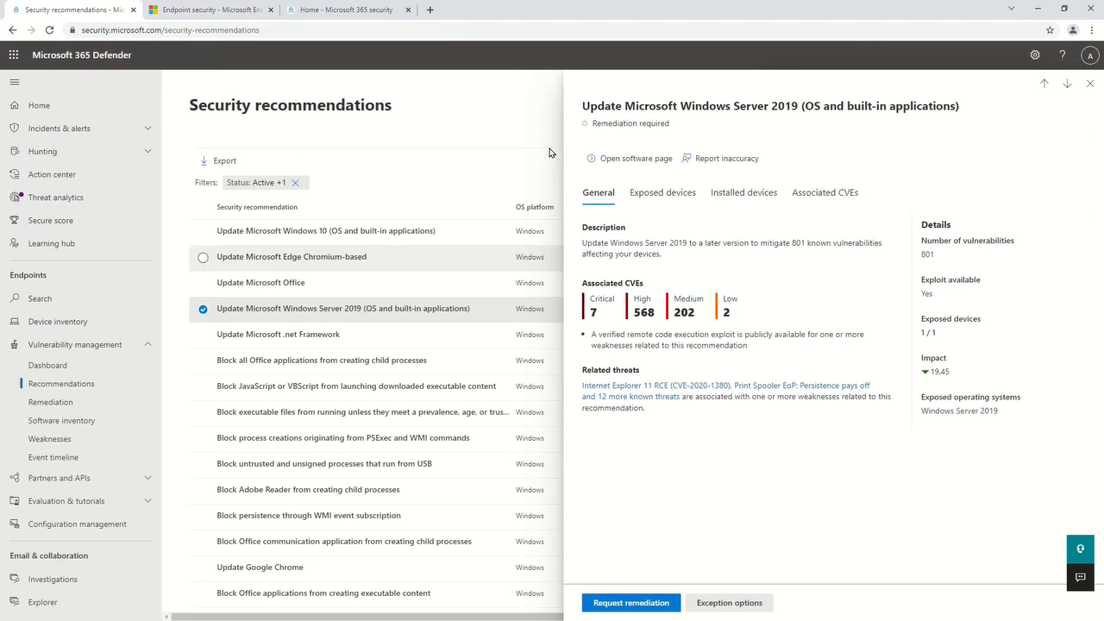
drag(727, 105, 841, 105)
click(715, 510)
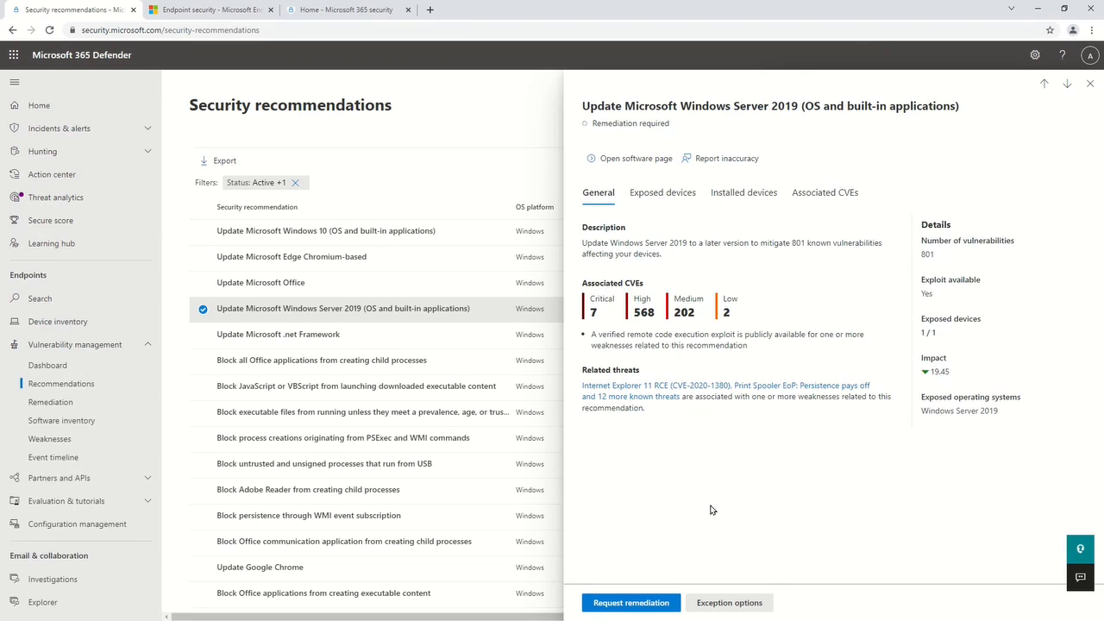
click(636, 603)
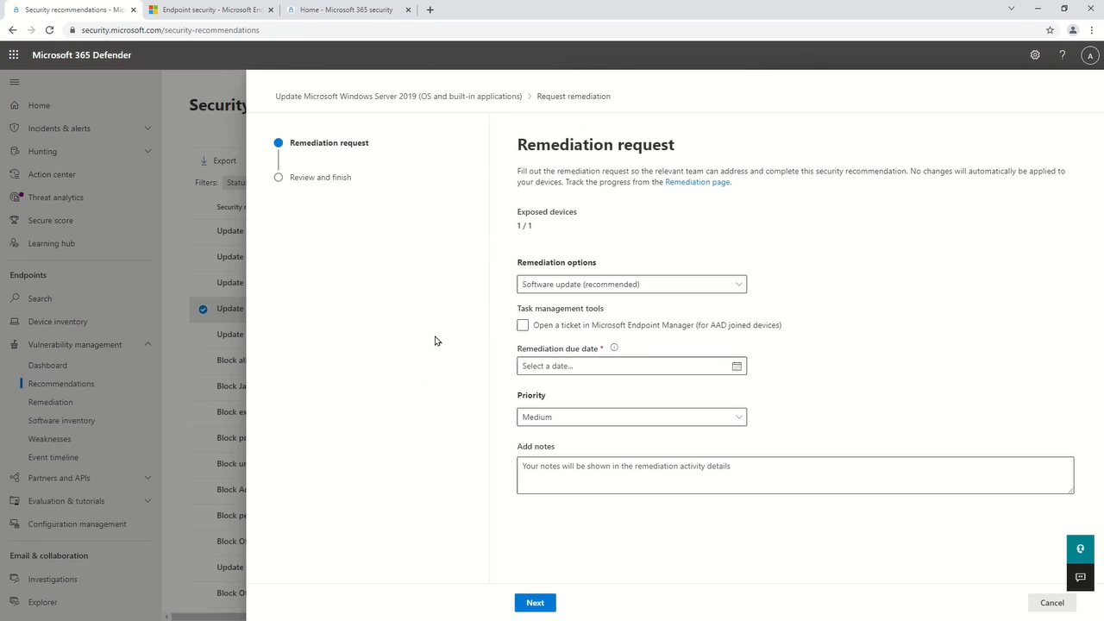
Step: Choose Software update (recommended) as the remediation option and enable opening a ticket in Microsoft Endpoint Manager
click(560, 287)
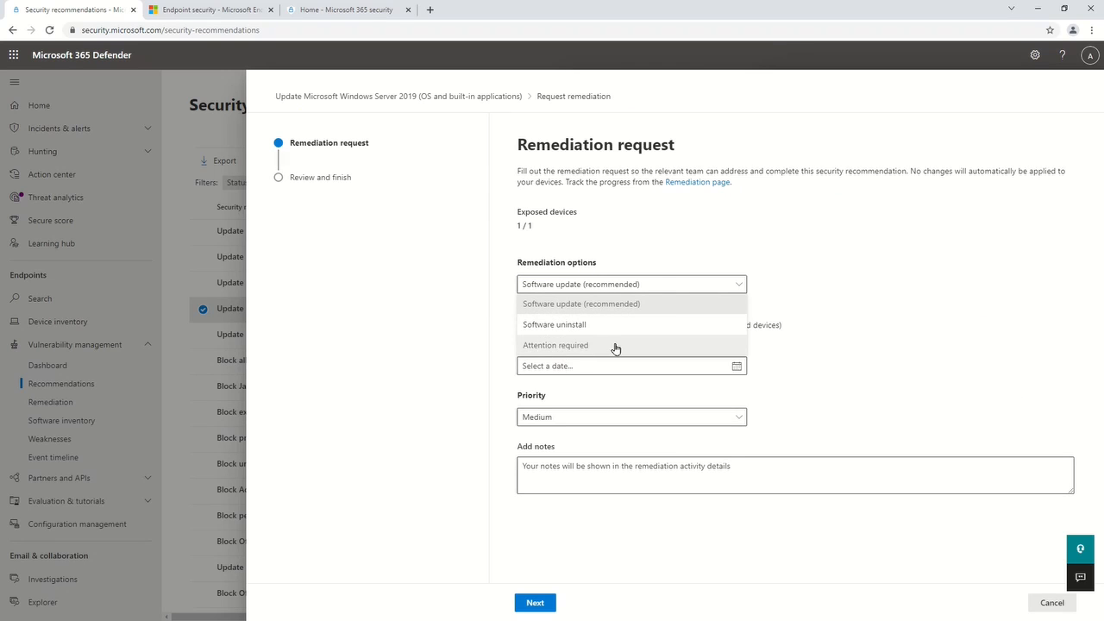
click(896, 309)
click(561, 295)
click(561, 306)
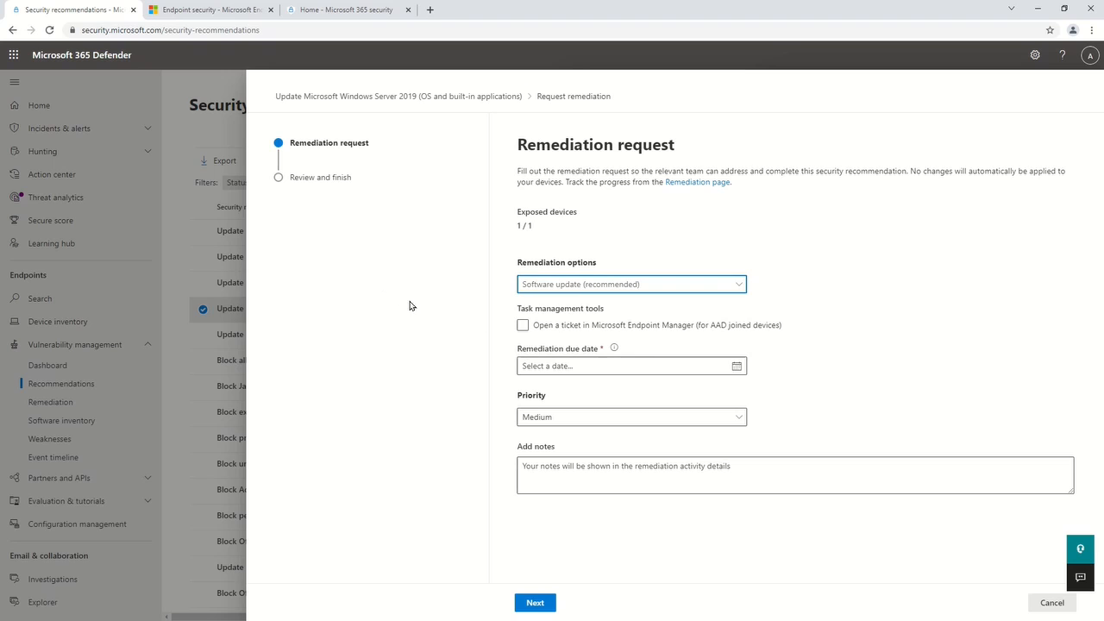
click(523, 327)
click(523, 326)
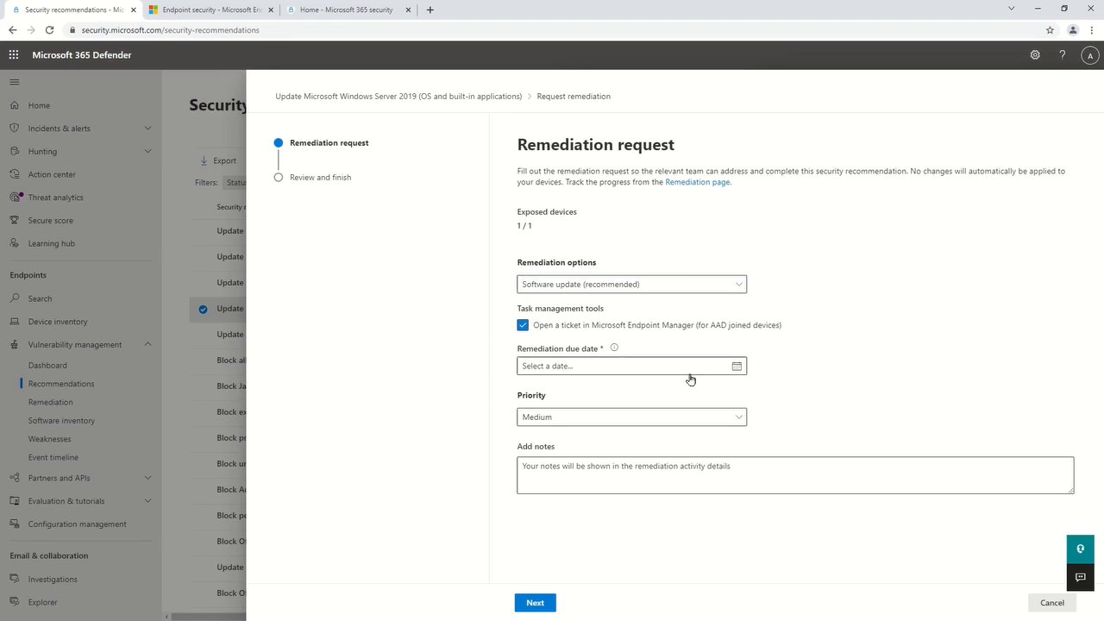
Step: Set the remediation due date to Wed Oct 20 2021 and the priority to High
click(736, 366)
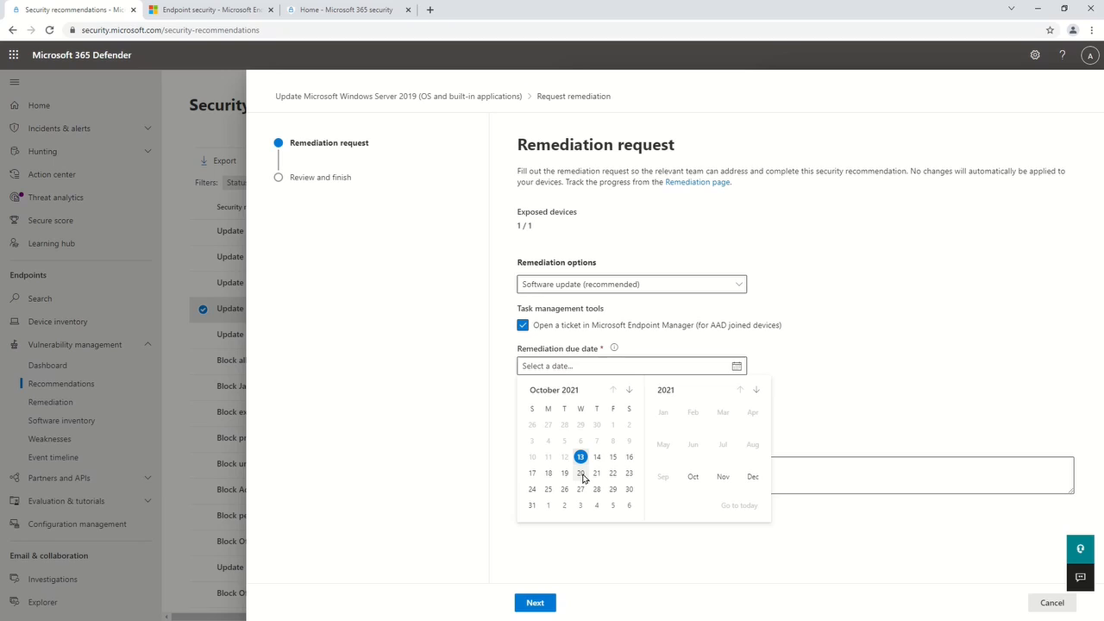
click(581, 474)
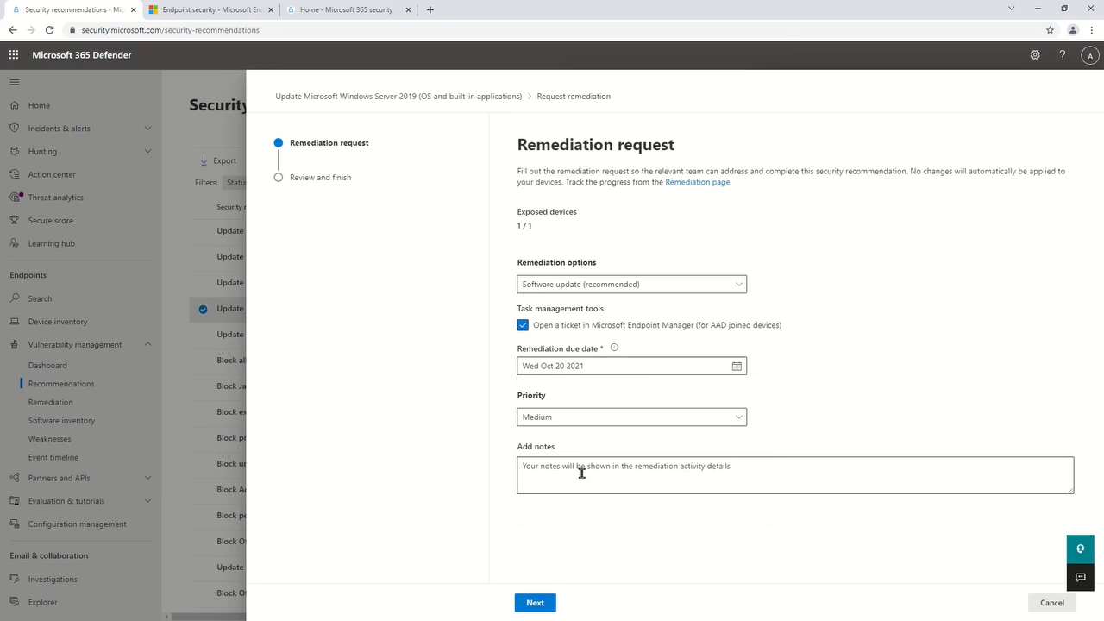
click(587, 419)
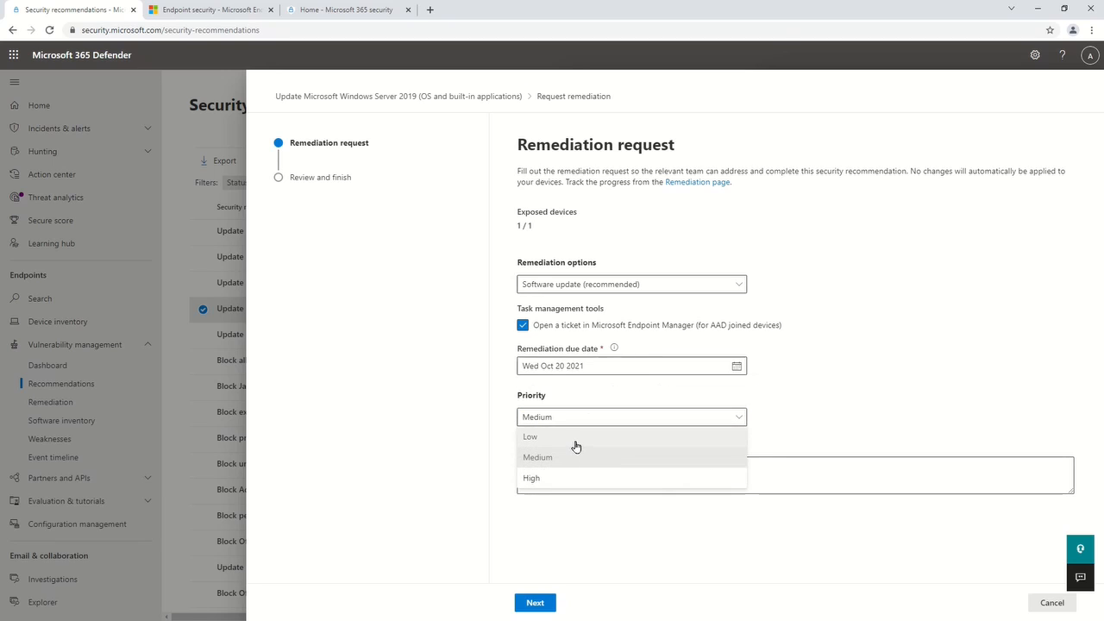
click(565, 477)
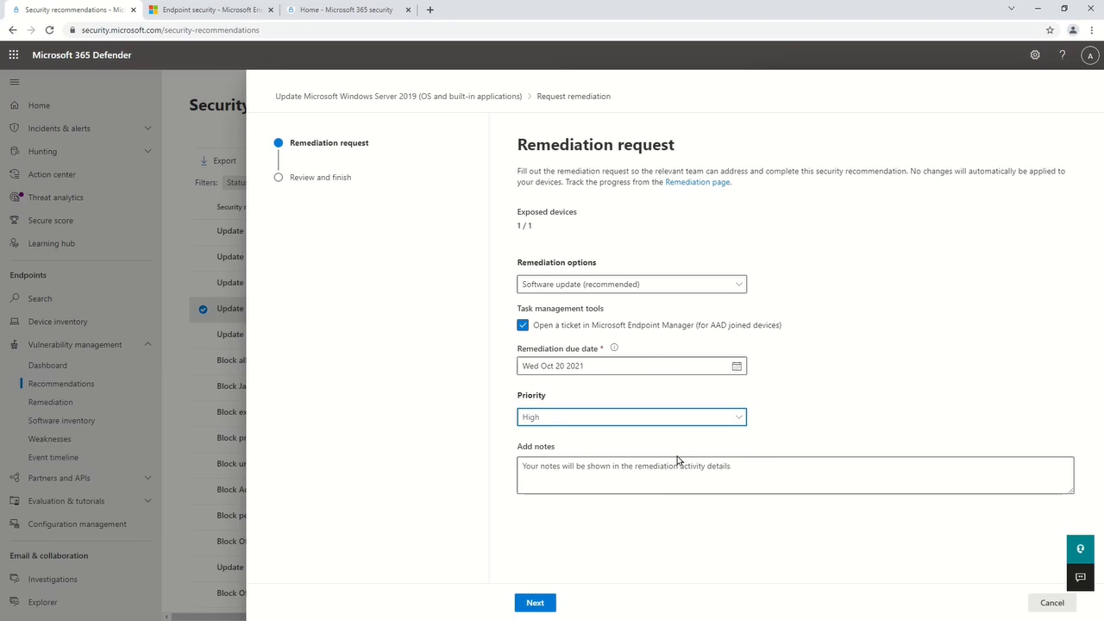
Step: Add the note "remediate ASAP" with its spelling corrected and continue to the request's review page
click(609, 477)
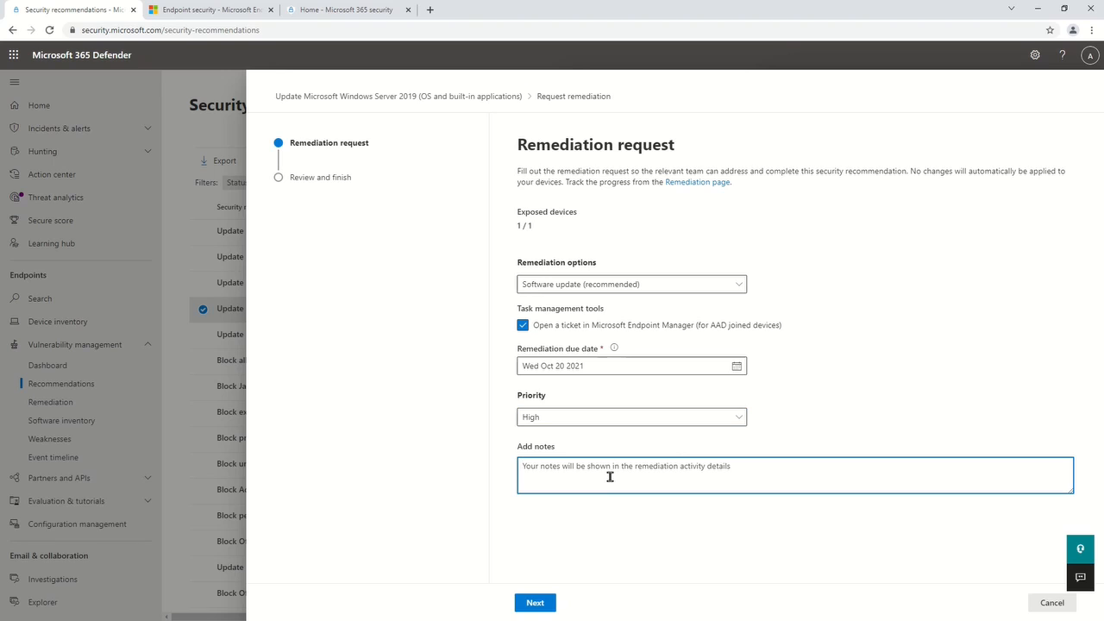
text(Temidiate ASAP)
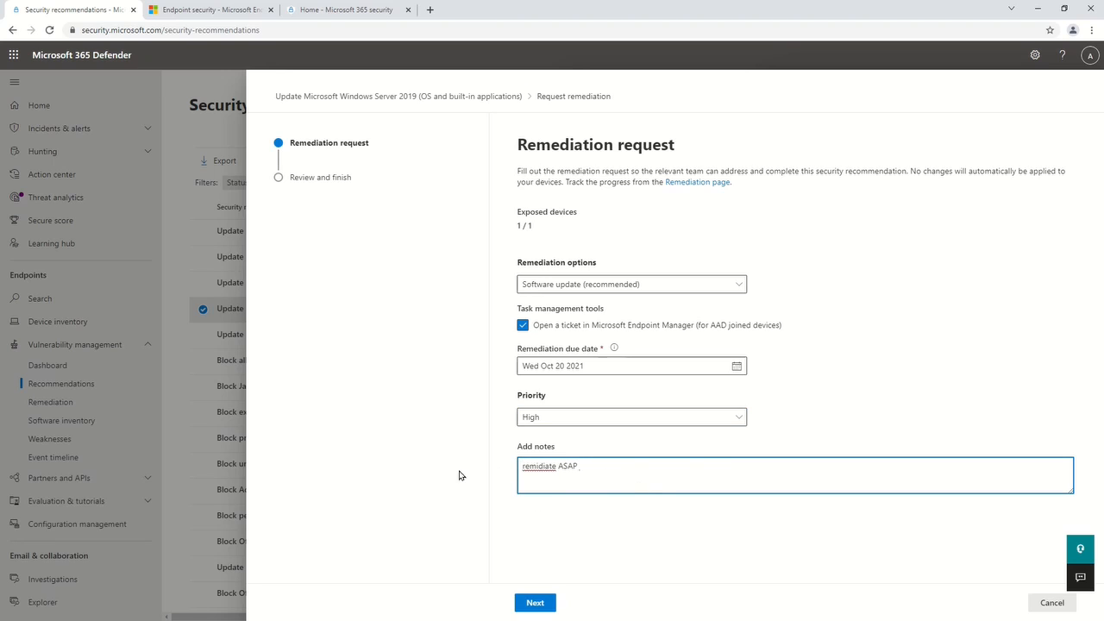
right_click(545, 466)
click(573, 340)
click(535, 602)
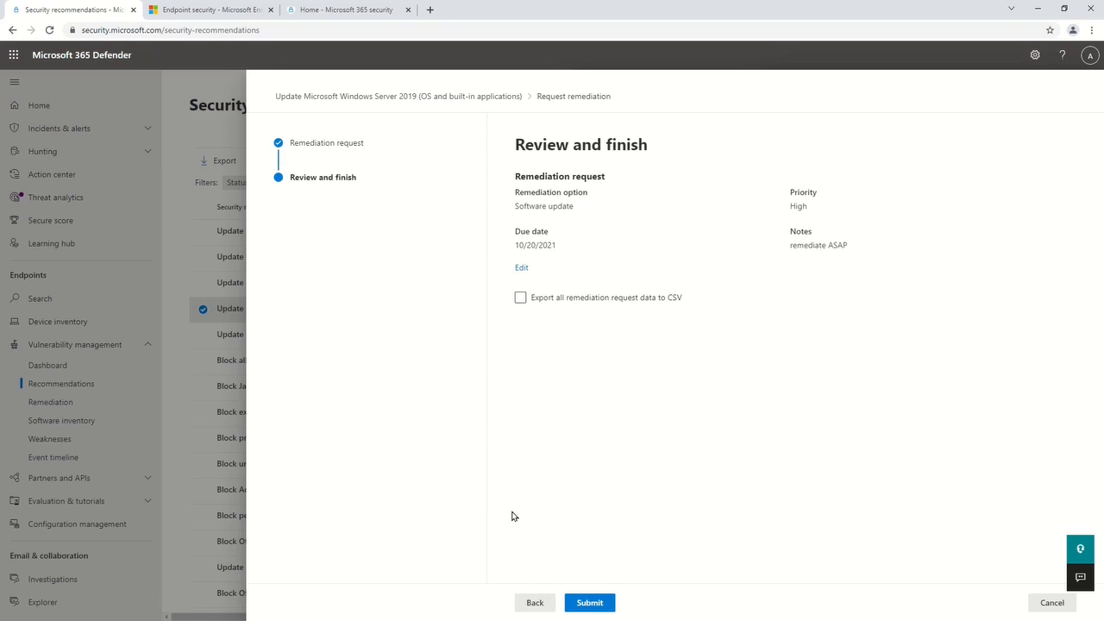
Step: Submit the remediation request and bring up the options for the remediation activity progress link
click(536, 301)
click(539, 303)
click(590, 602)
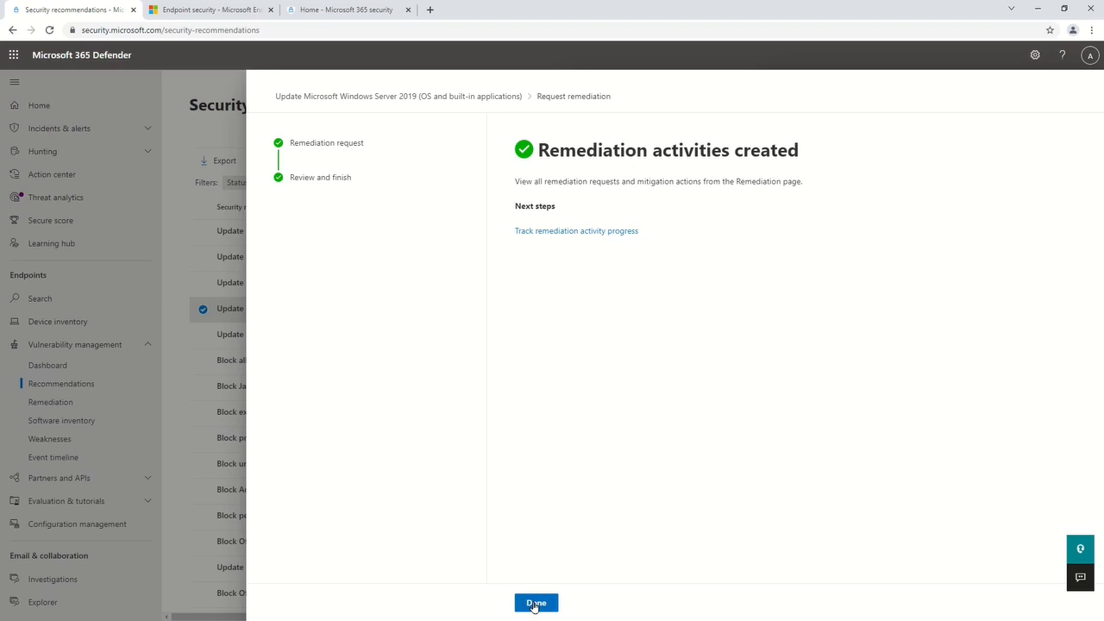
right_click(564, 231)
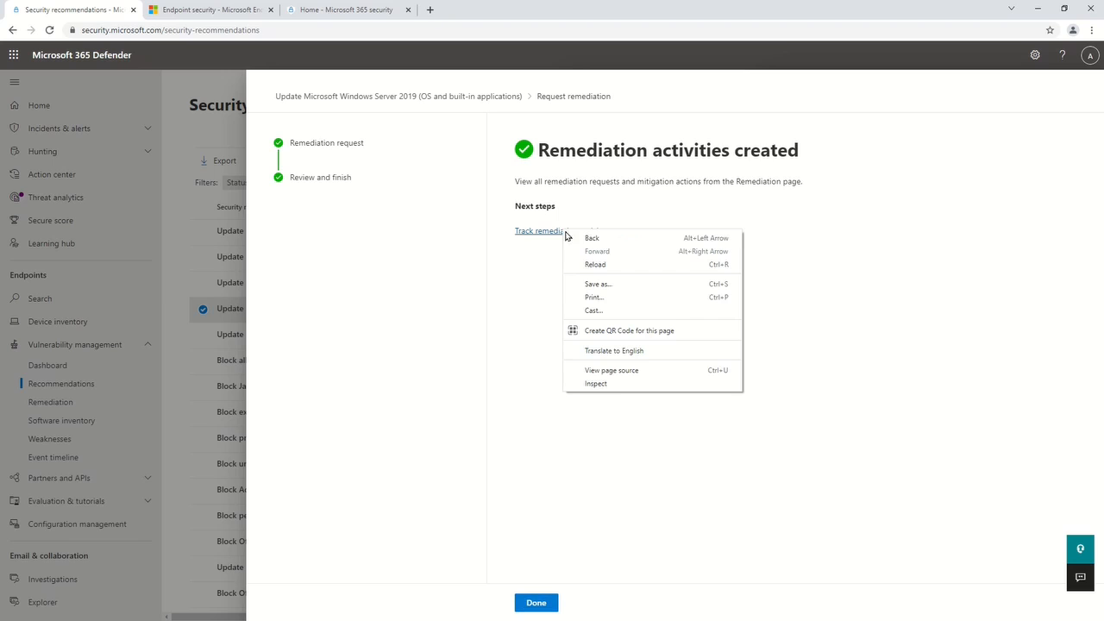
Step: Open the progress page for the created remediation activity and review its description
click(551, 263)
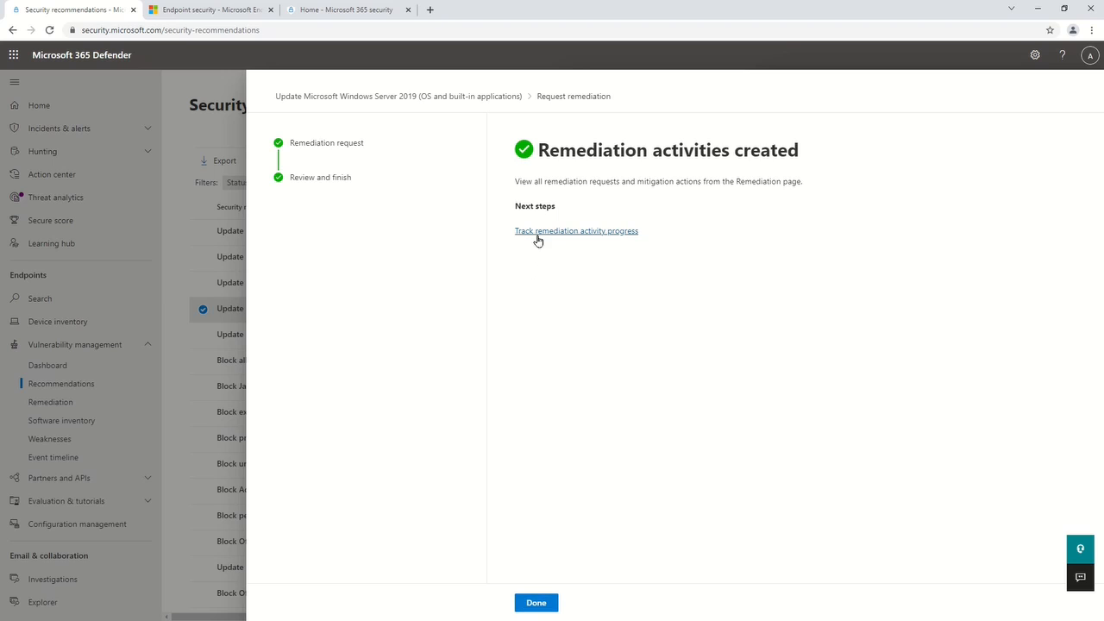
click(537, 239)
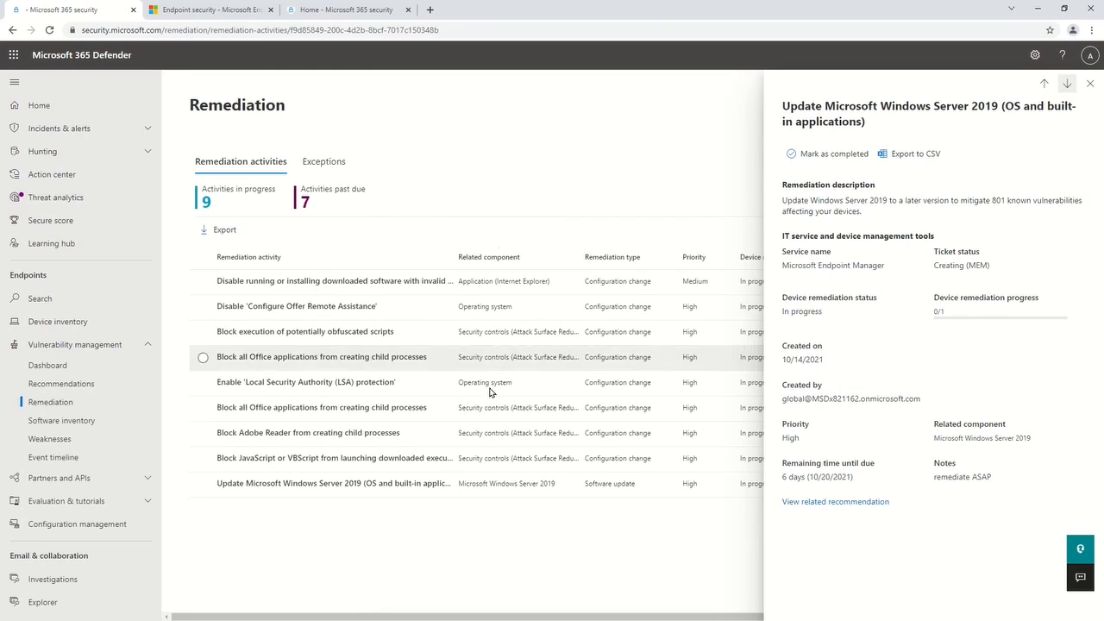
drag(799, 211, 902, 214)
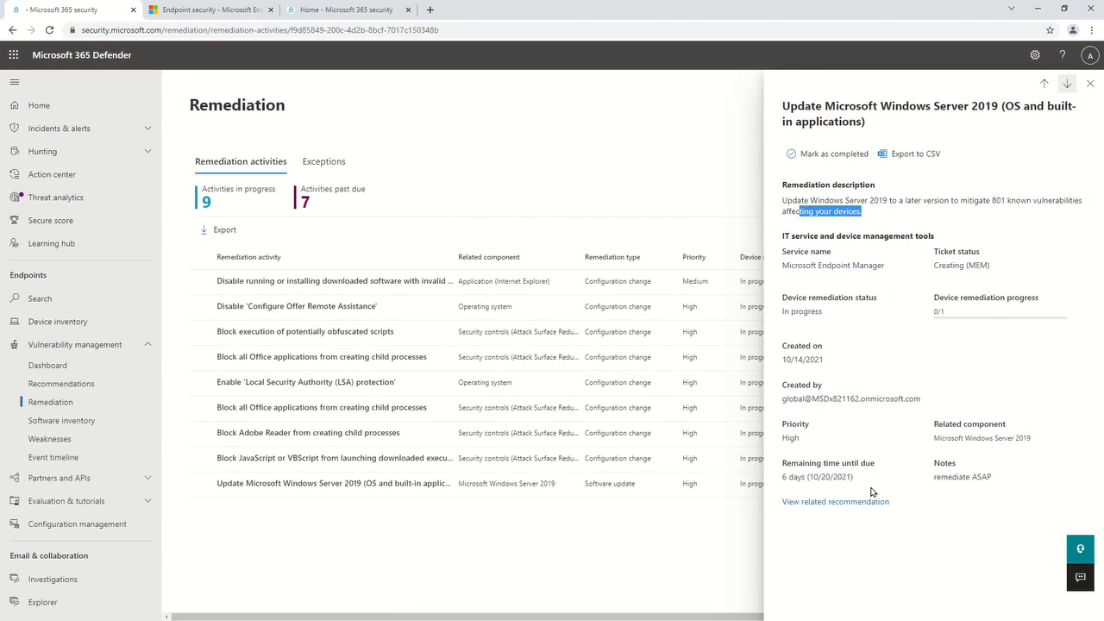
Step: Check the activity's related recommendation, then reopen the Windows Server 2019 update's details from the Remediation page
click(829, 502)
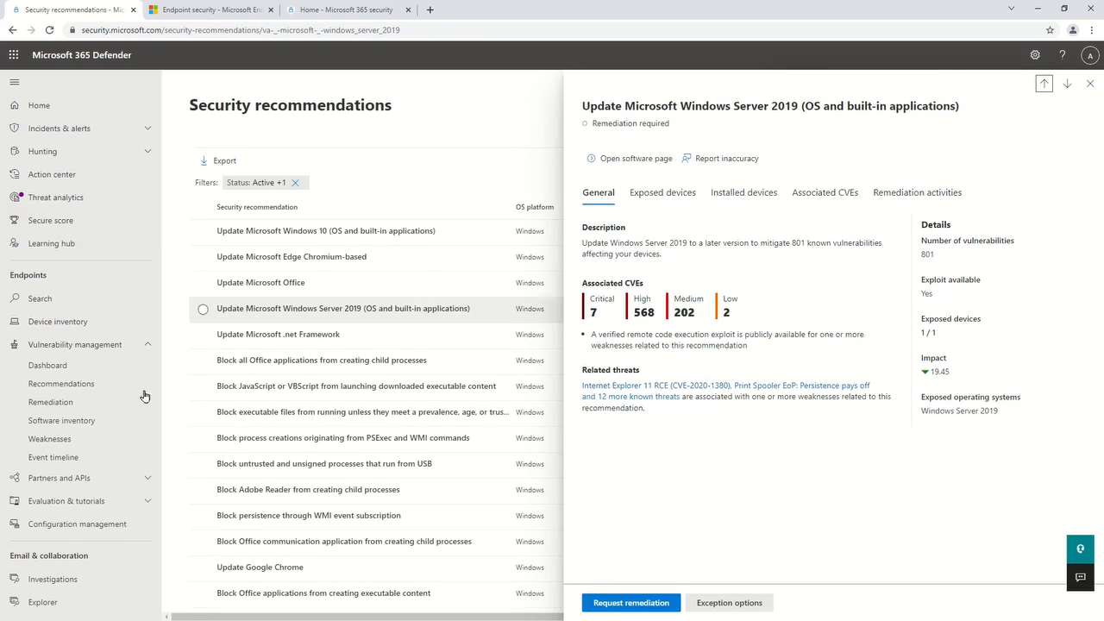
click(52, 405)
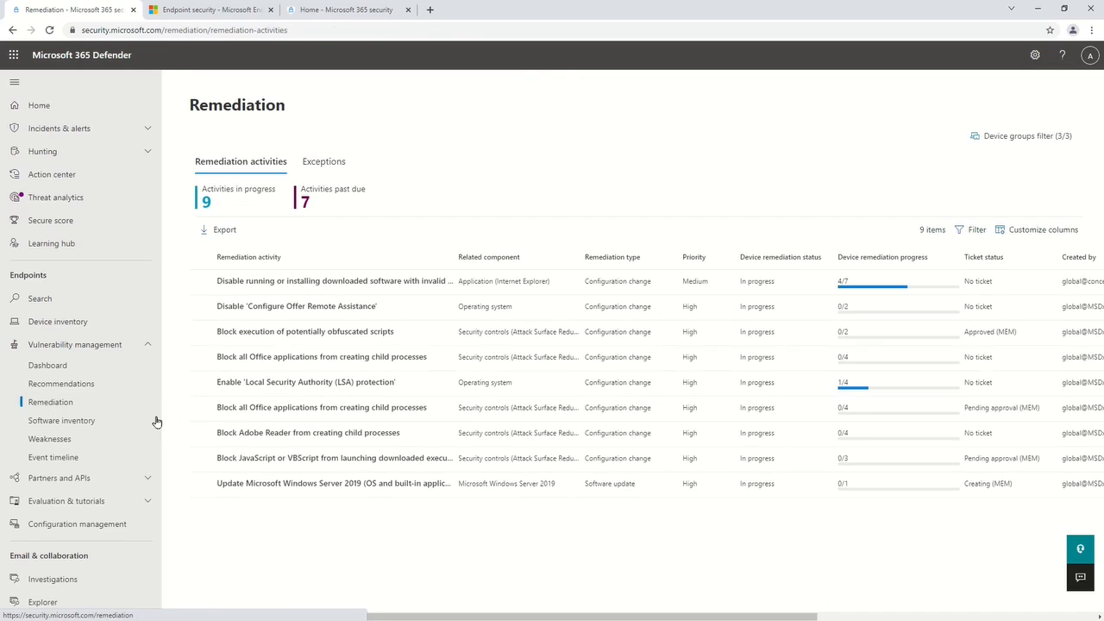
click(328, 486)
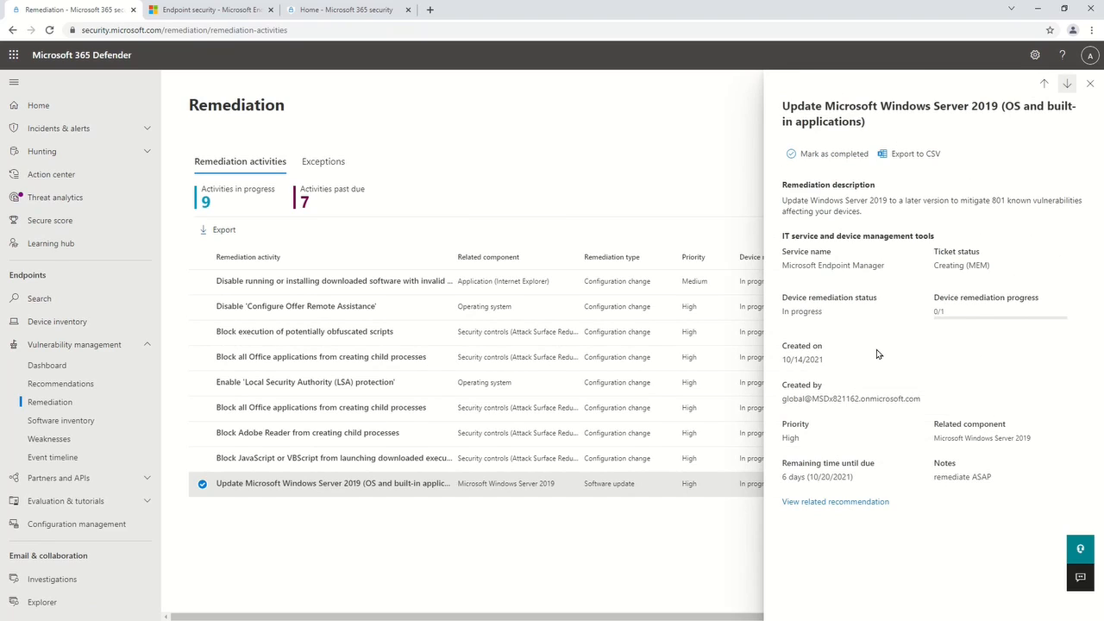
Step: Switch to Endpoint Manager, refresh the security tasks and open the Update Microsoft Windows Server 2019 task
click(218, 14)
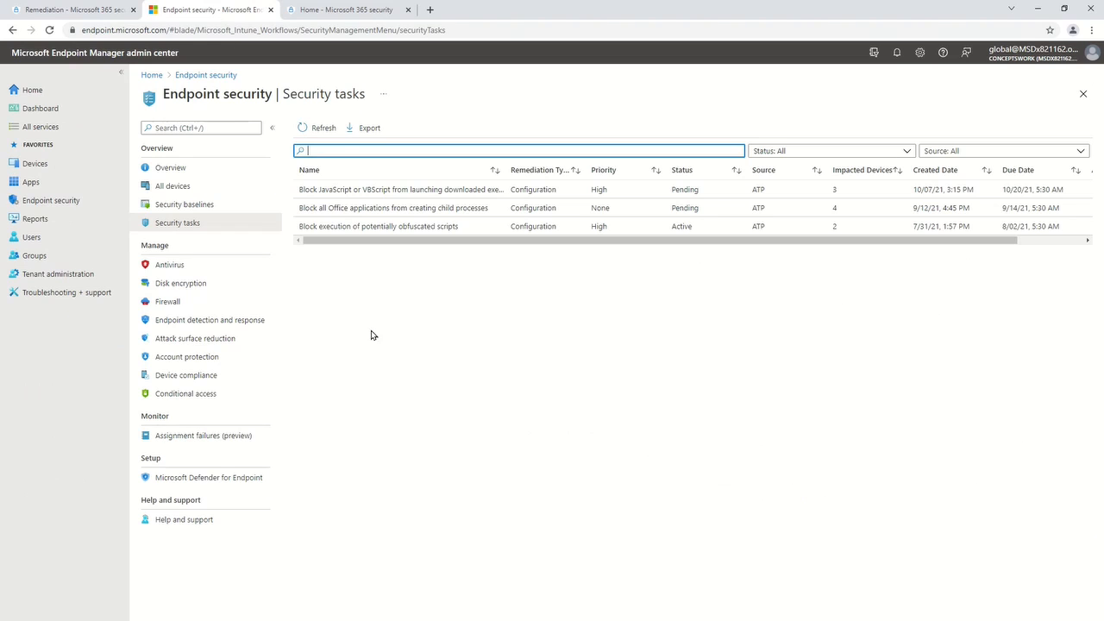
click(301, 127)
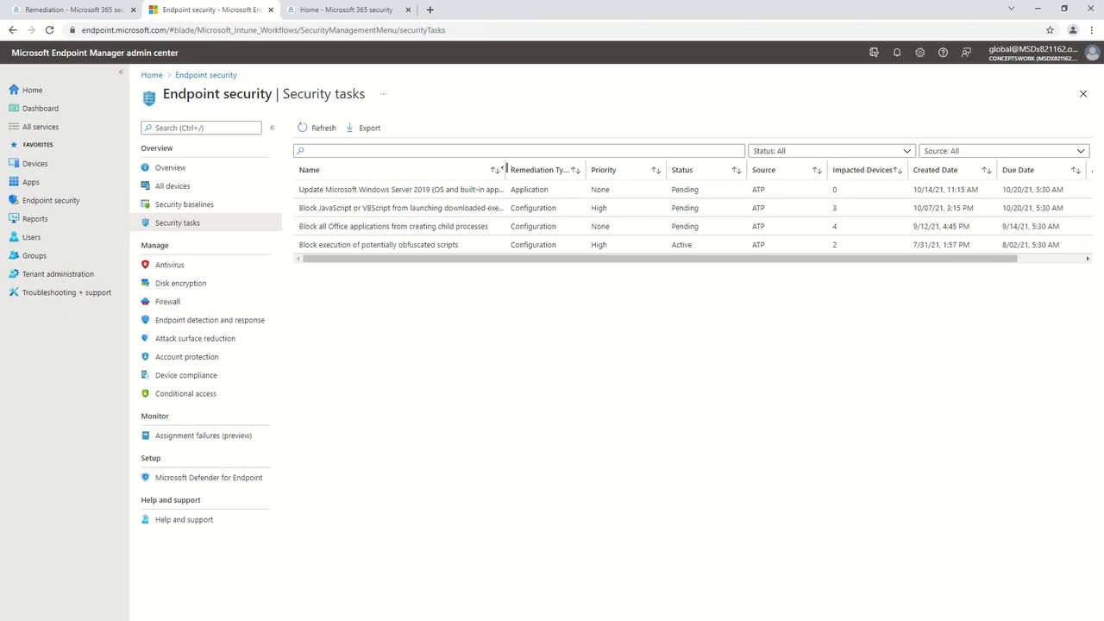
click(435, 191)
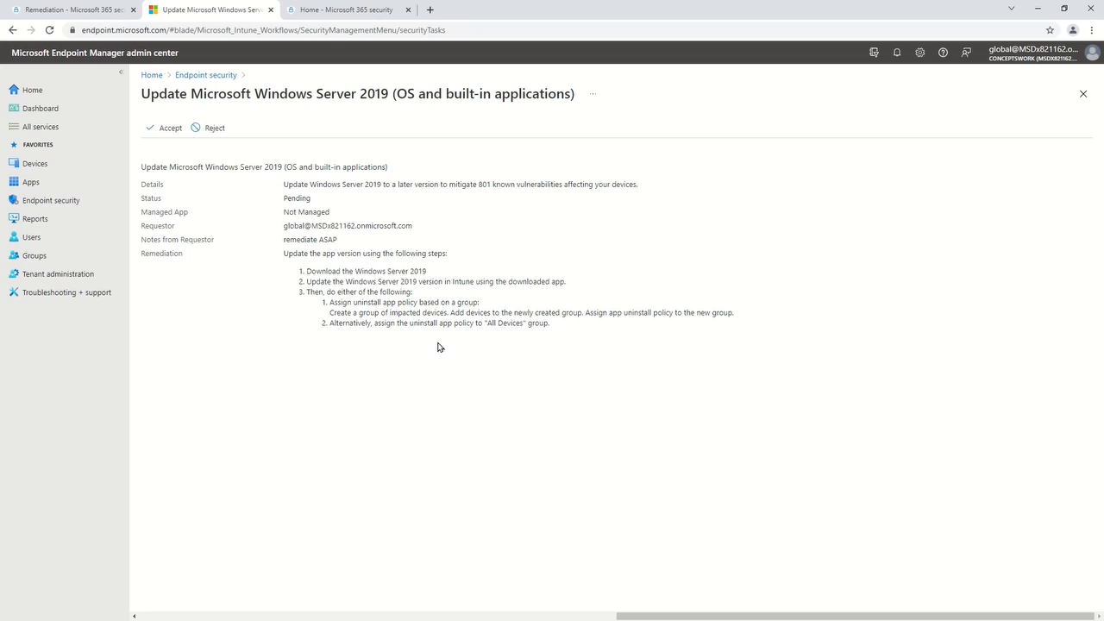
Step: Compare the task with its Defender activity, then accept it with the note "n/a" and refresh the security tasks
click(65, 10)
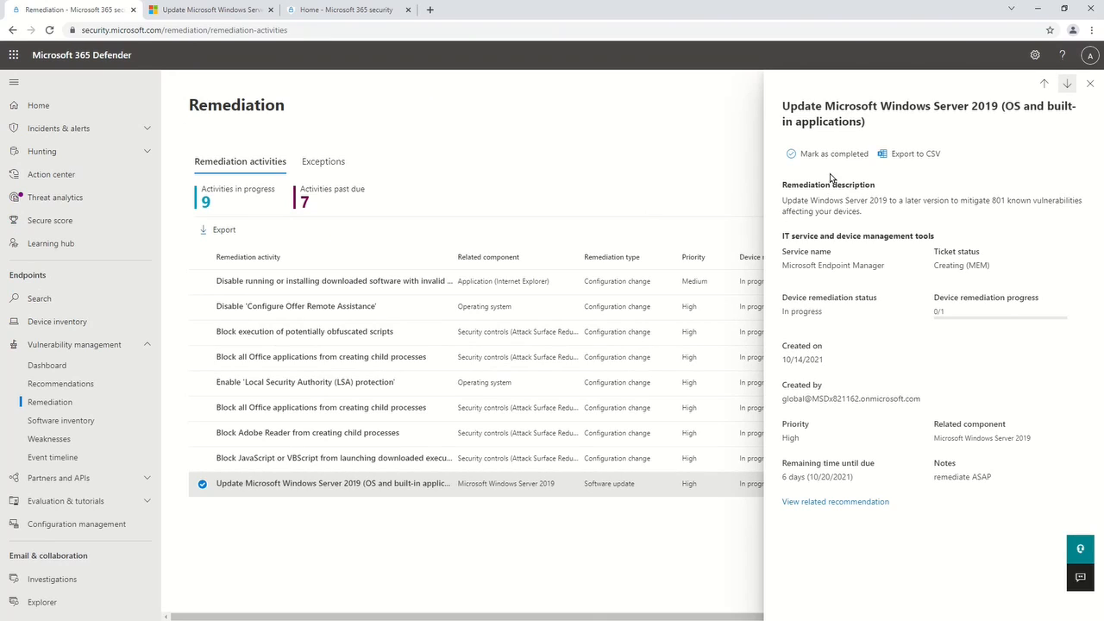
click(204, 12)
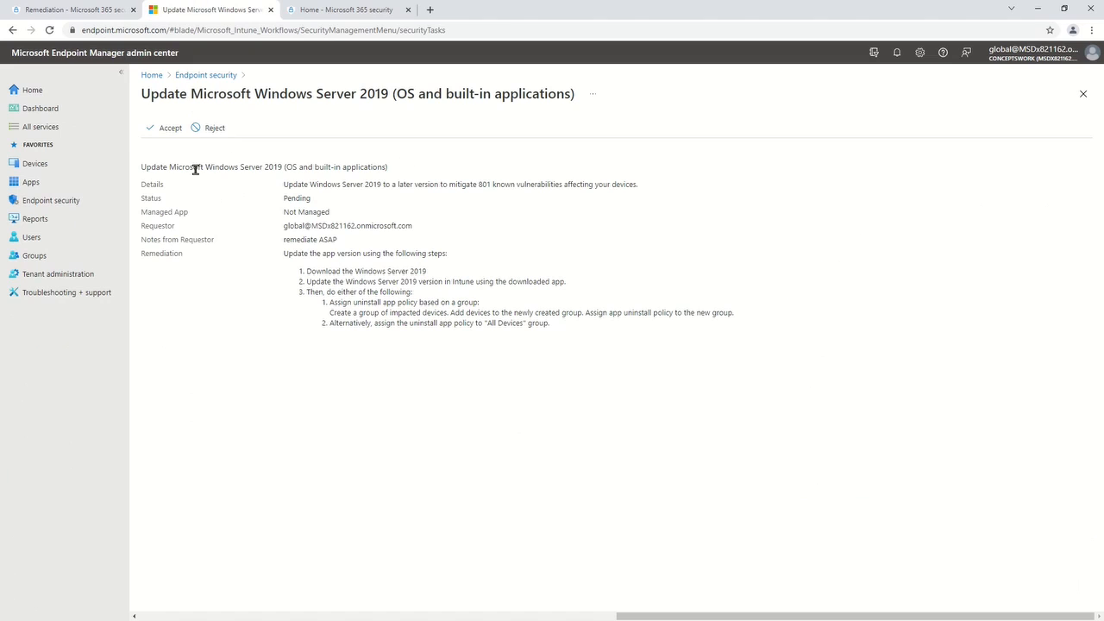
click(149, 128)
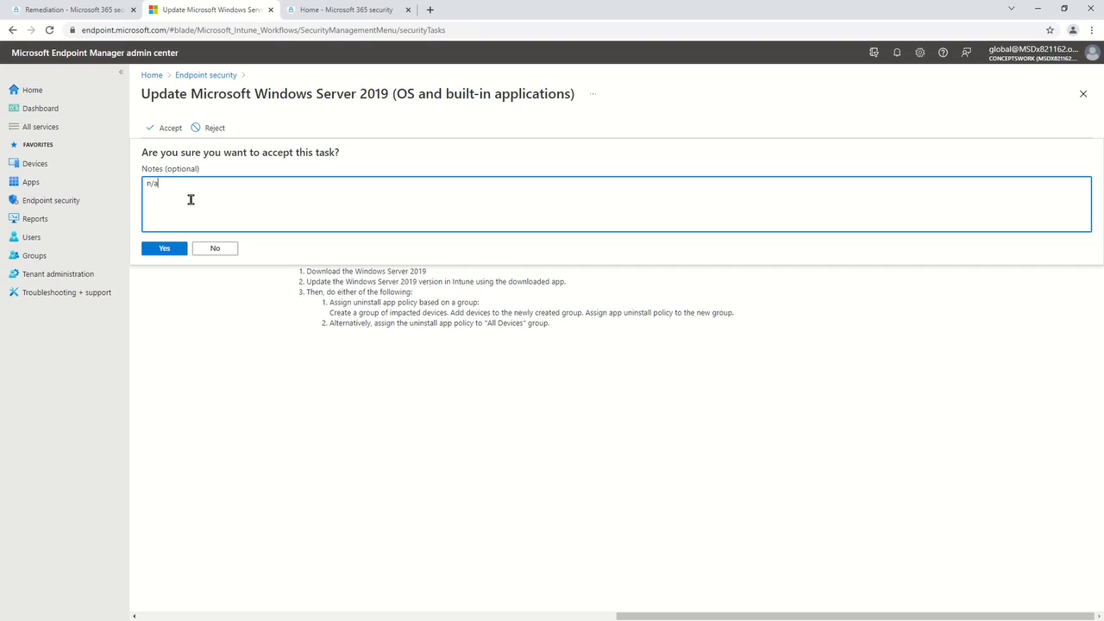
click(164, 250)
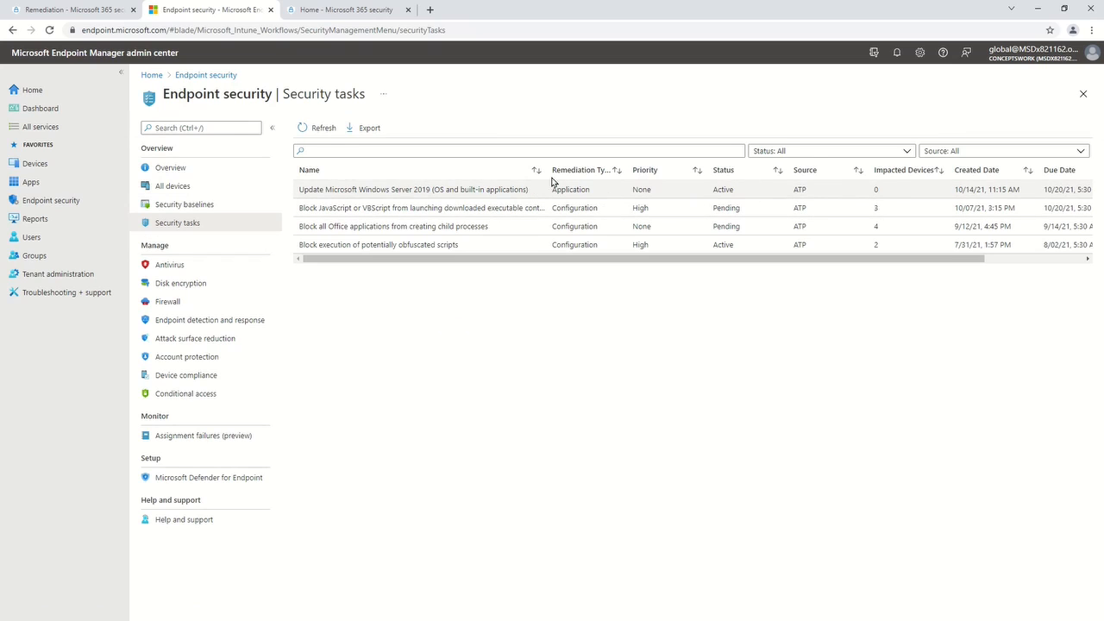
click(321, 131)
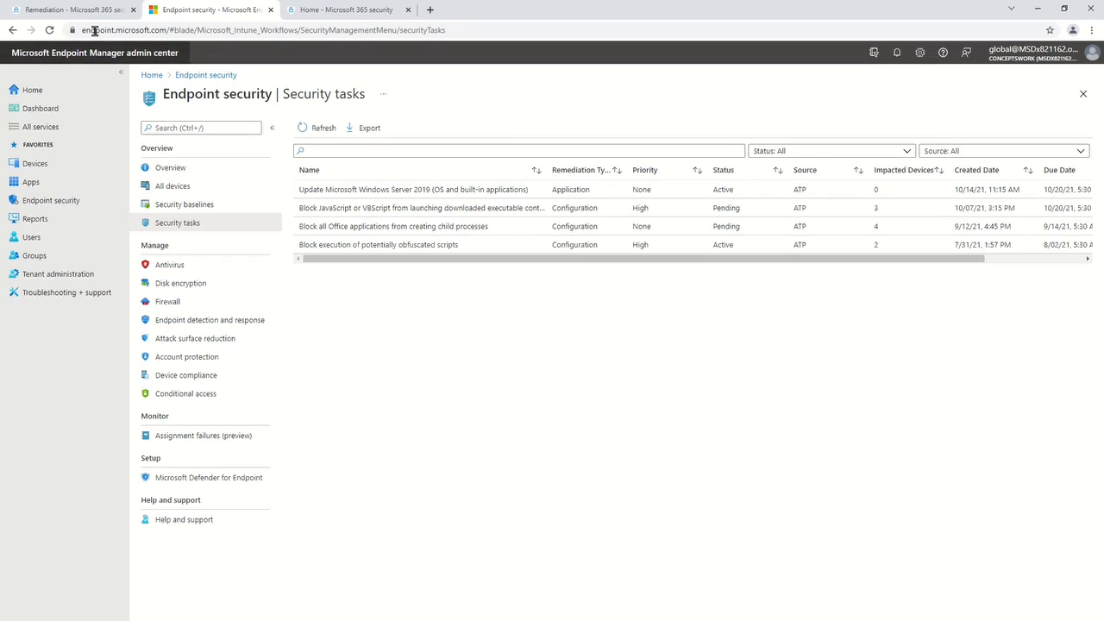
Step: Check the activity in Defender, then mark the Windows Server 2019 task in Endpoint Manager as complete with the note "n/a"
click(75, 10)
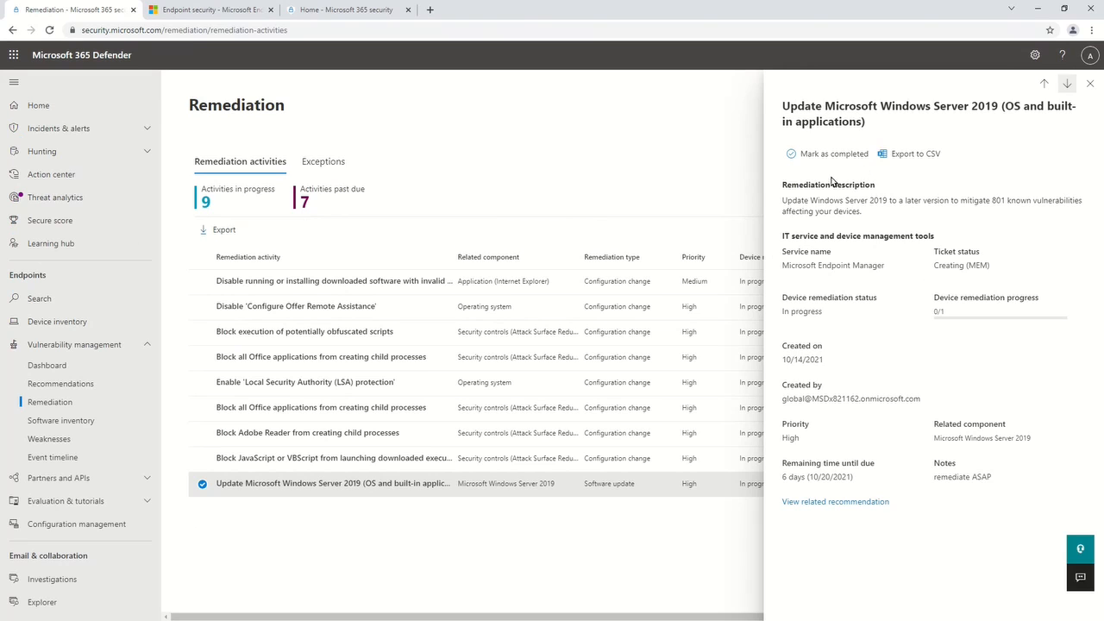
click(166, 9)
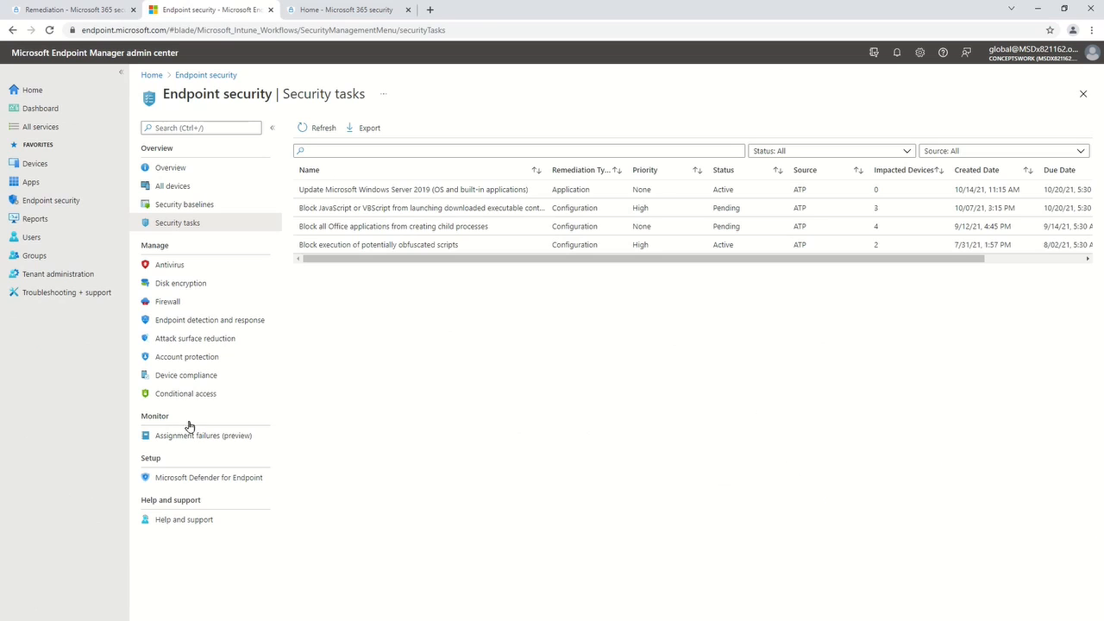
click(438, 194)
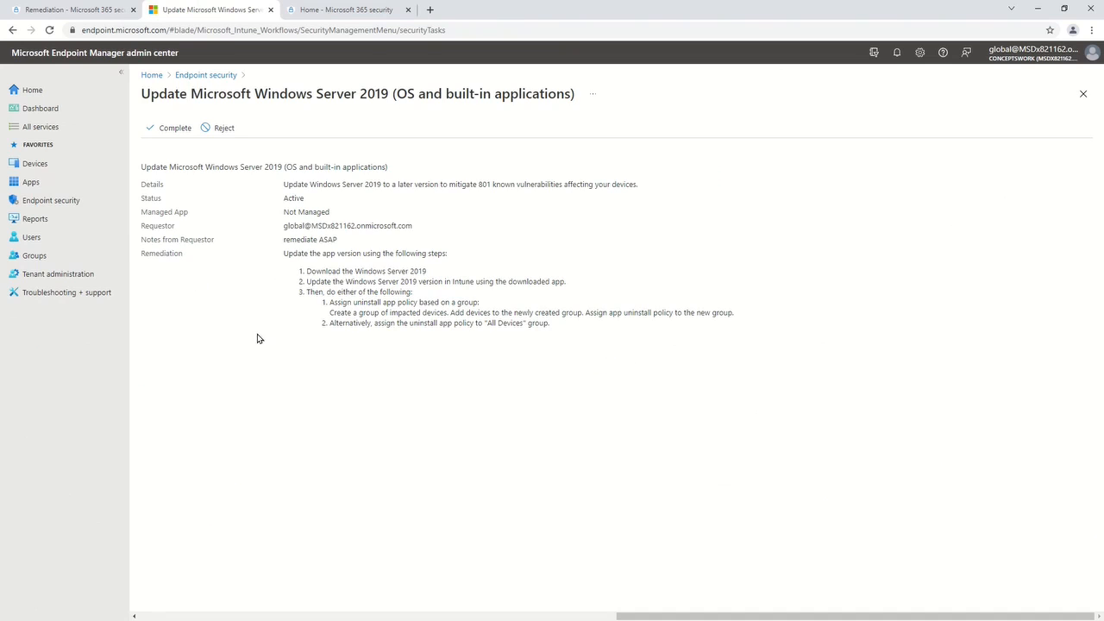
click(166, 131)
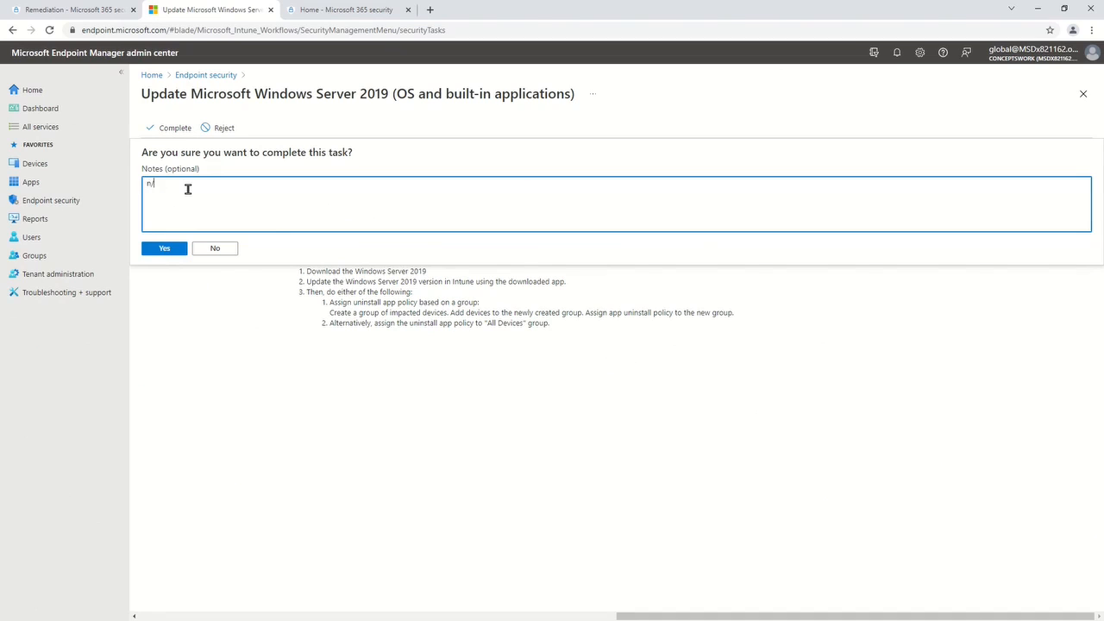
text(n/a)
click(157, 249)
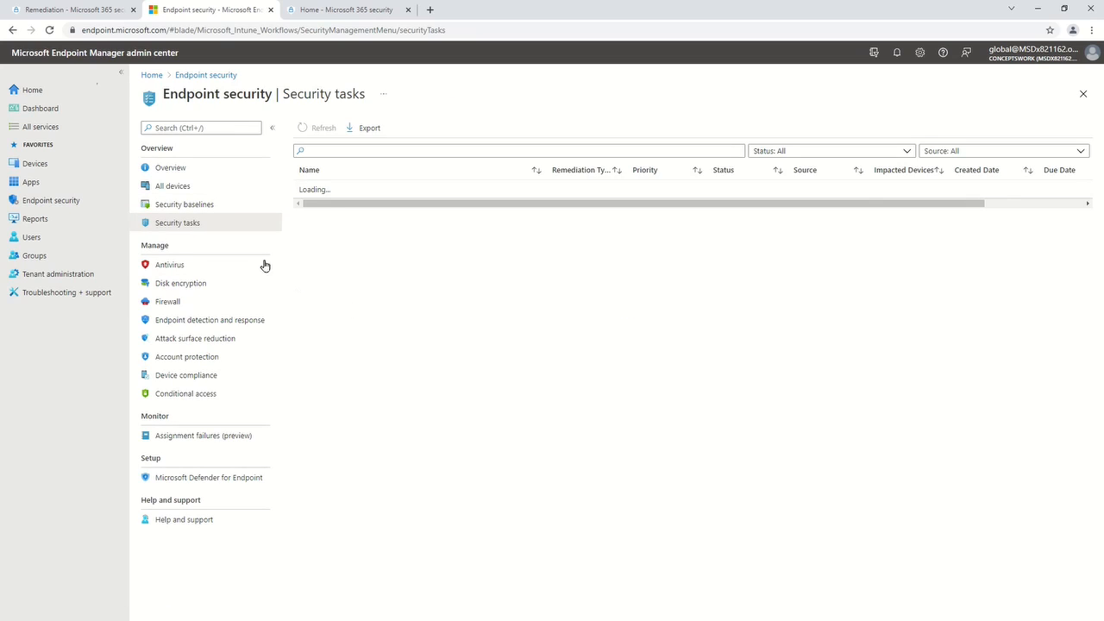
Step: Switch to Microsoft 365 Defender, close the activity details and reload the Remediation page to check the ticket status
click(65, 10)
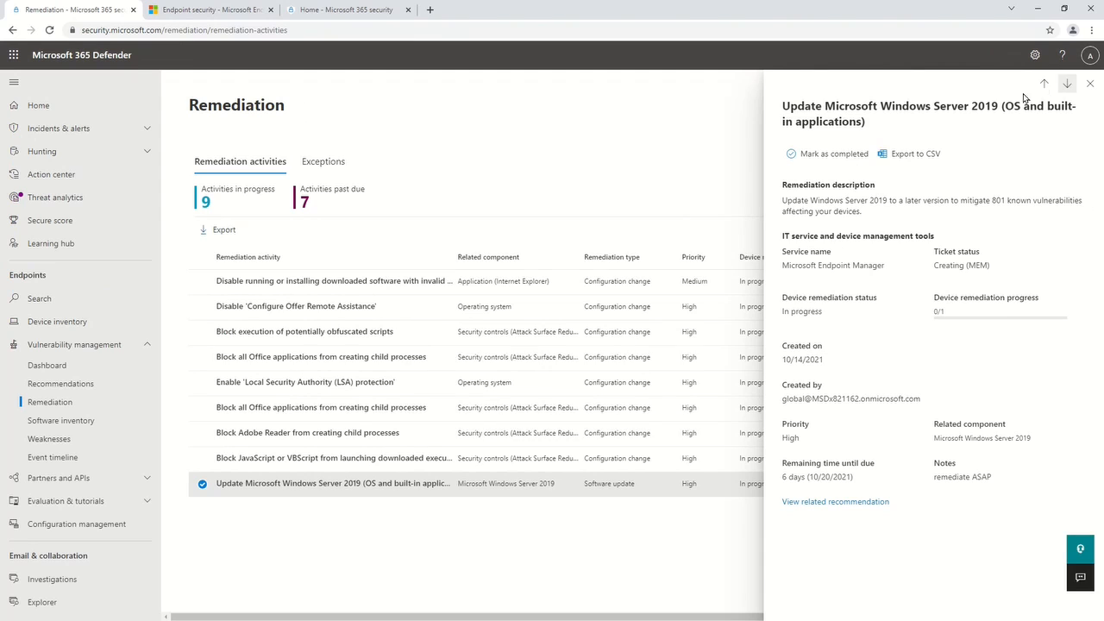
click(1089, 83)
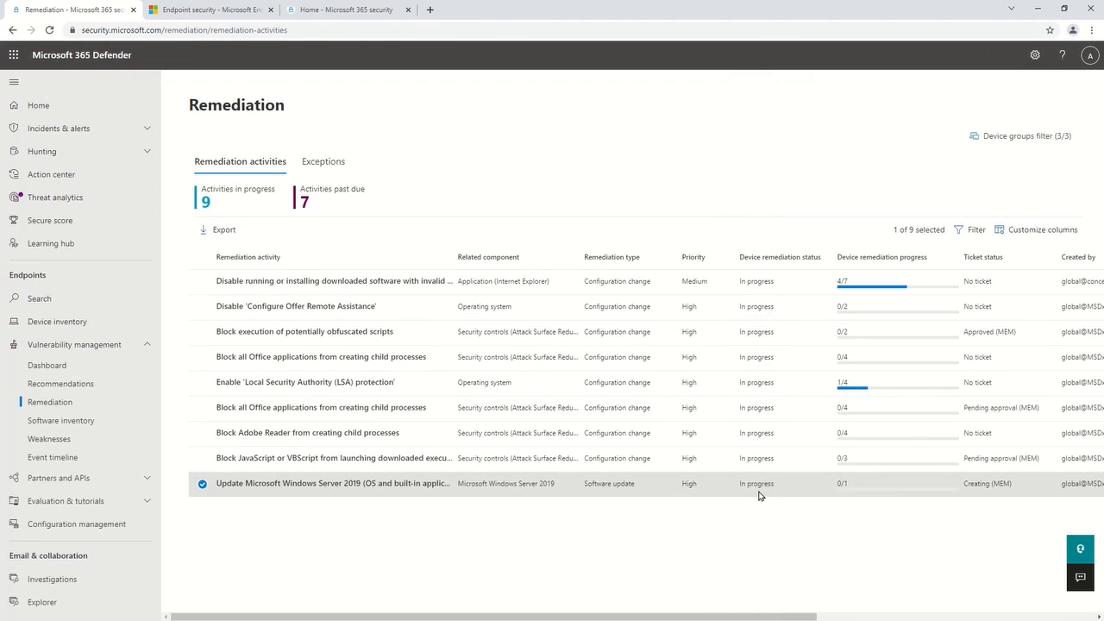
click(49, 29)
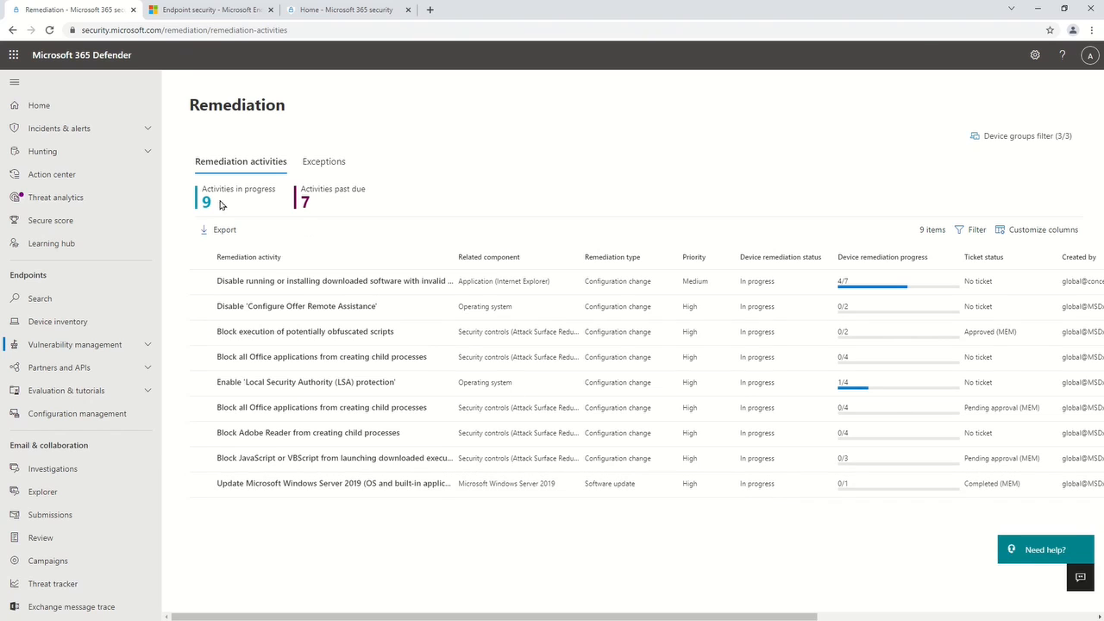
Step: Compare both portals' task lists, then open the Windows Server 2019 task in Endpoint Manager and review its status and remediation steps
click(192, 11)
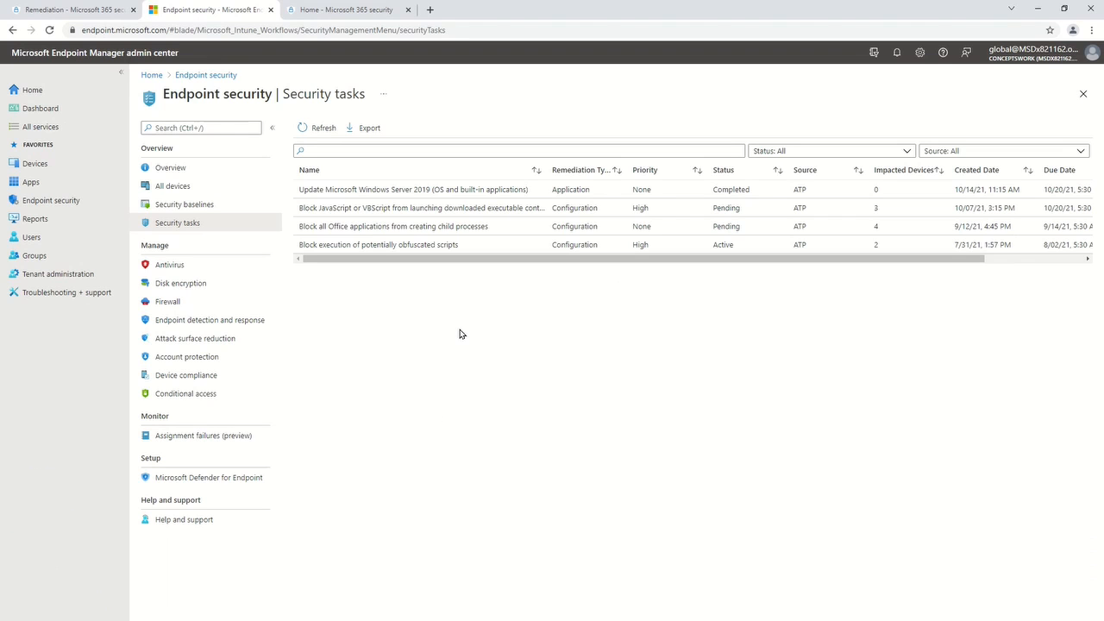
key(ctrl+shift+Tab)
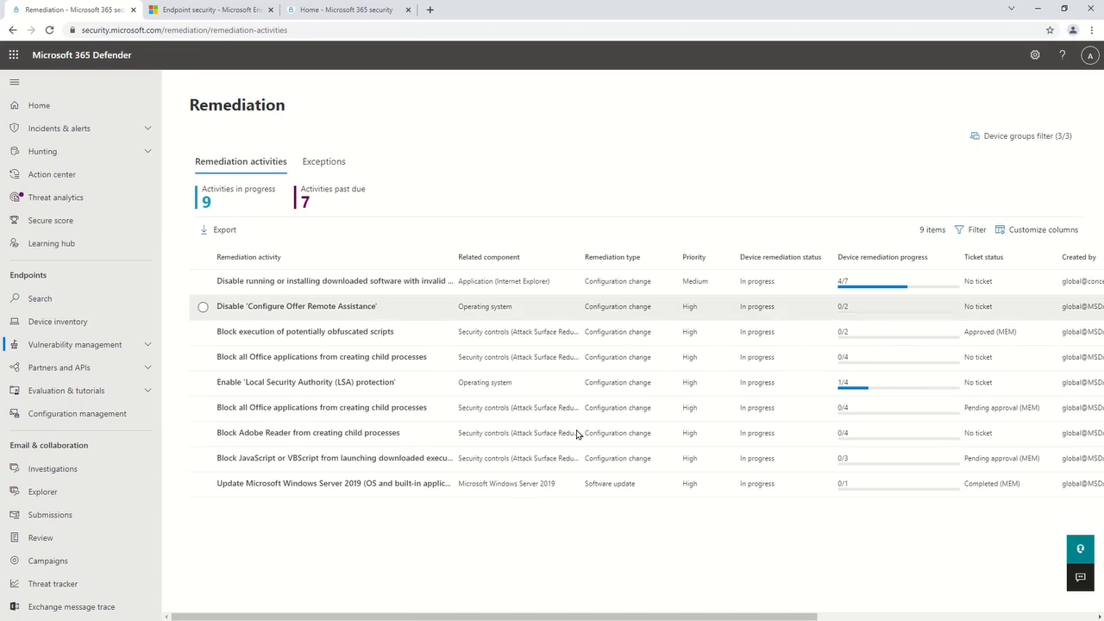
click(181, 9)
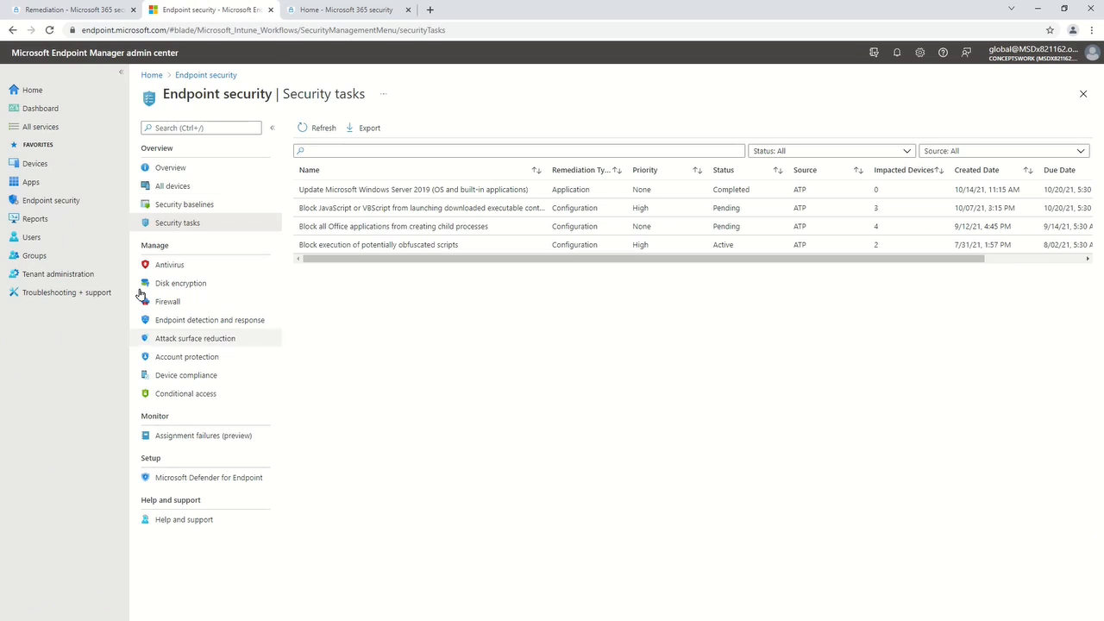
click(394, 197)
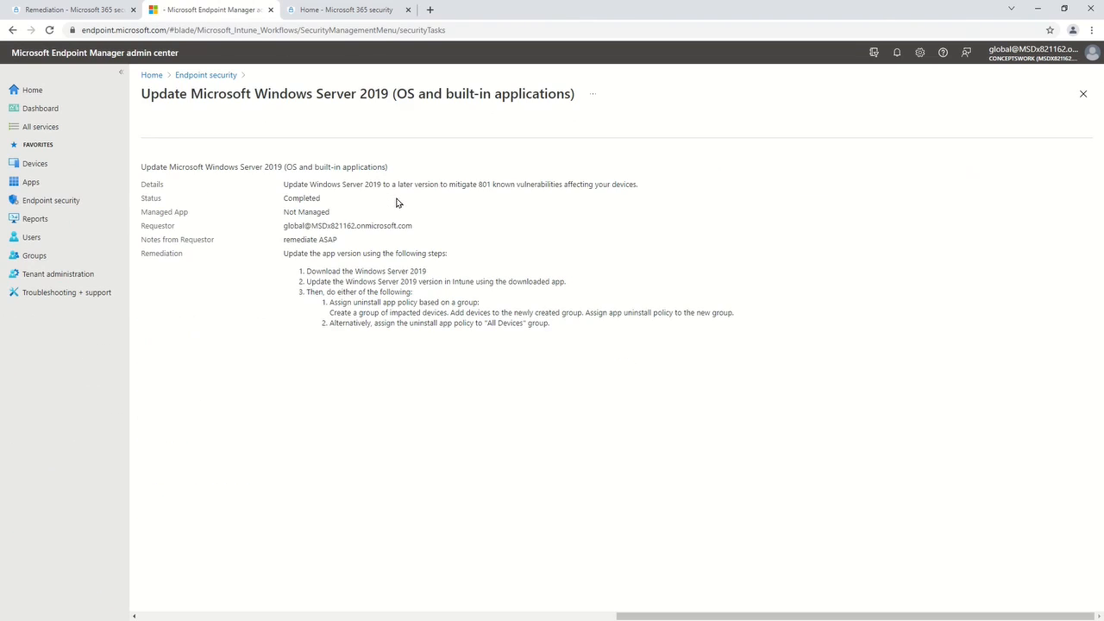
drag(284, 198, 574, 333)
click(411, 382)
Step: Return to Microsoft 365 Defender and open the Update Microsoft Windows 10 security recommendation
click(61, 9)
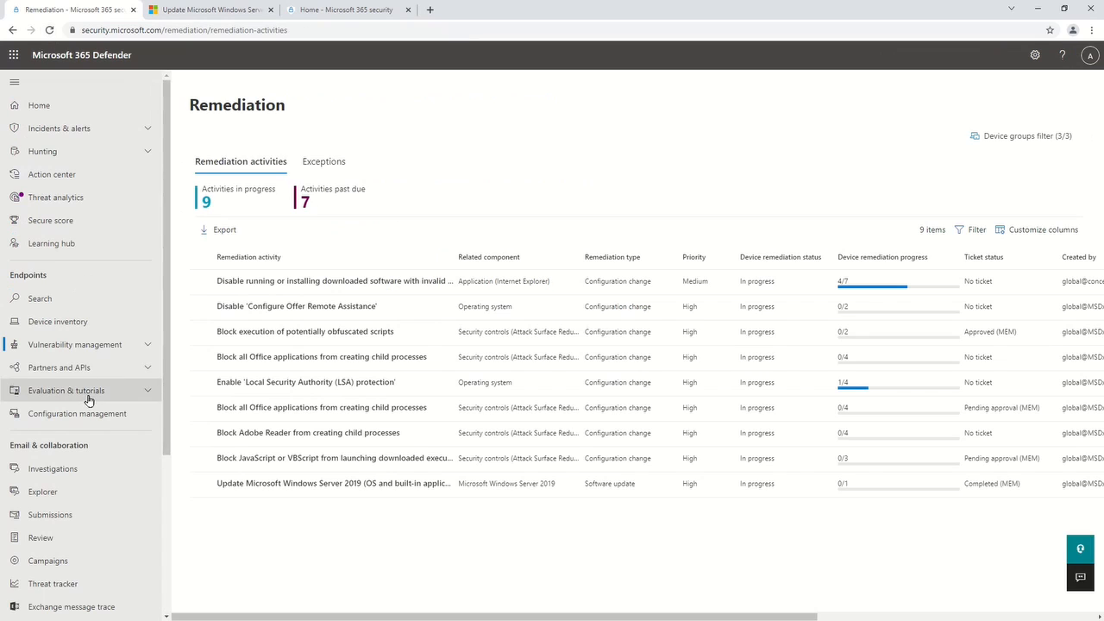
click(87, 345)
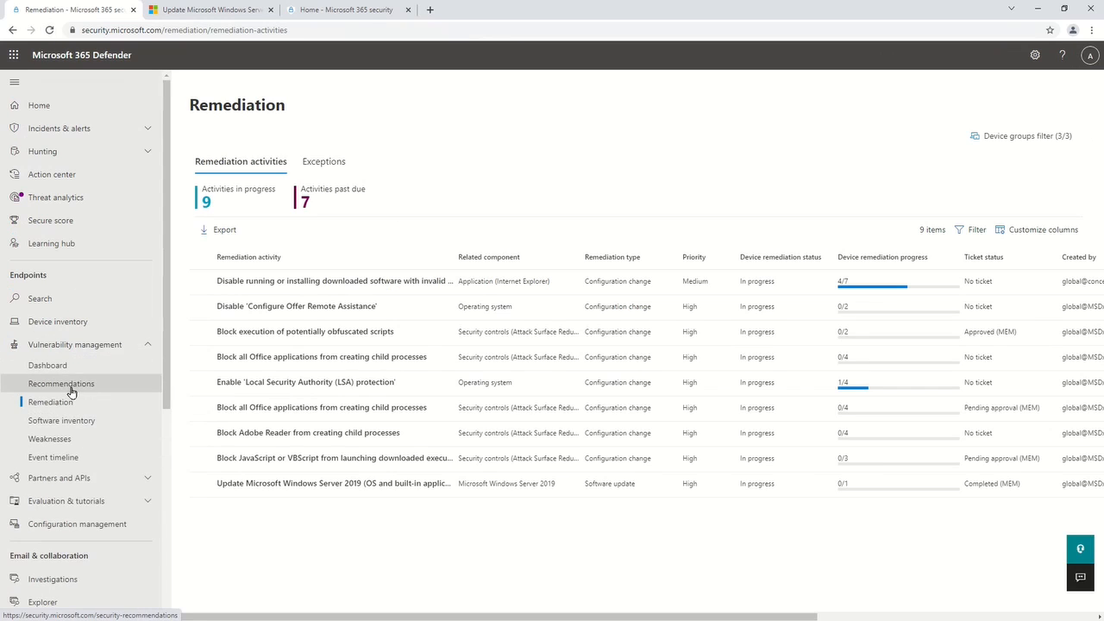
click(71, 390)
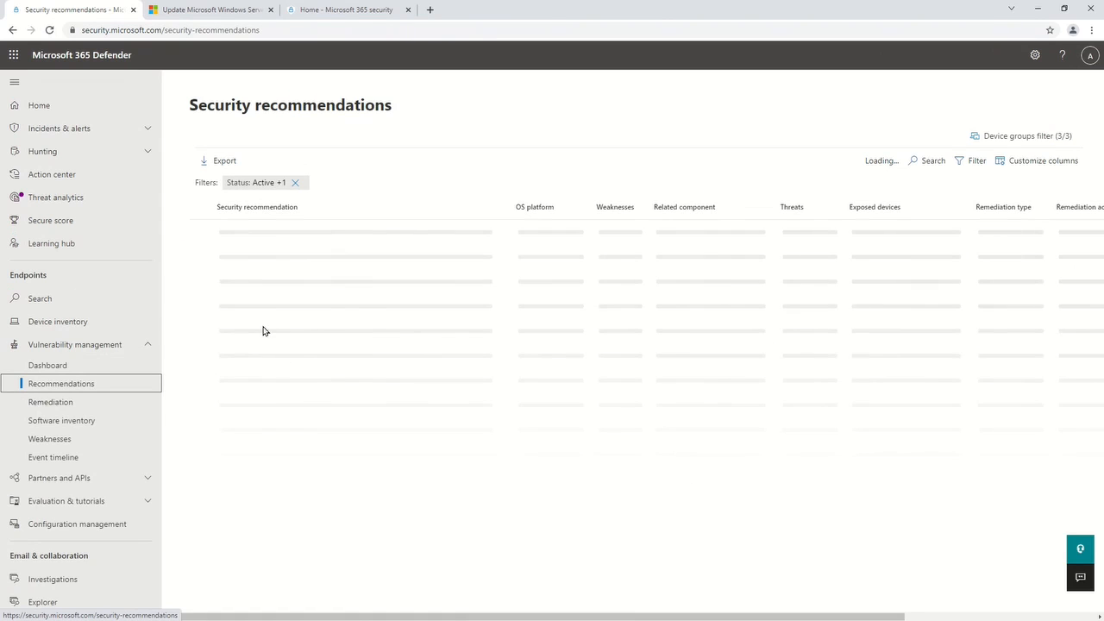
click(246, 233)
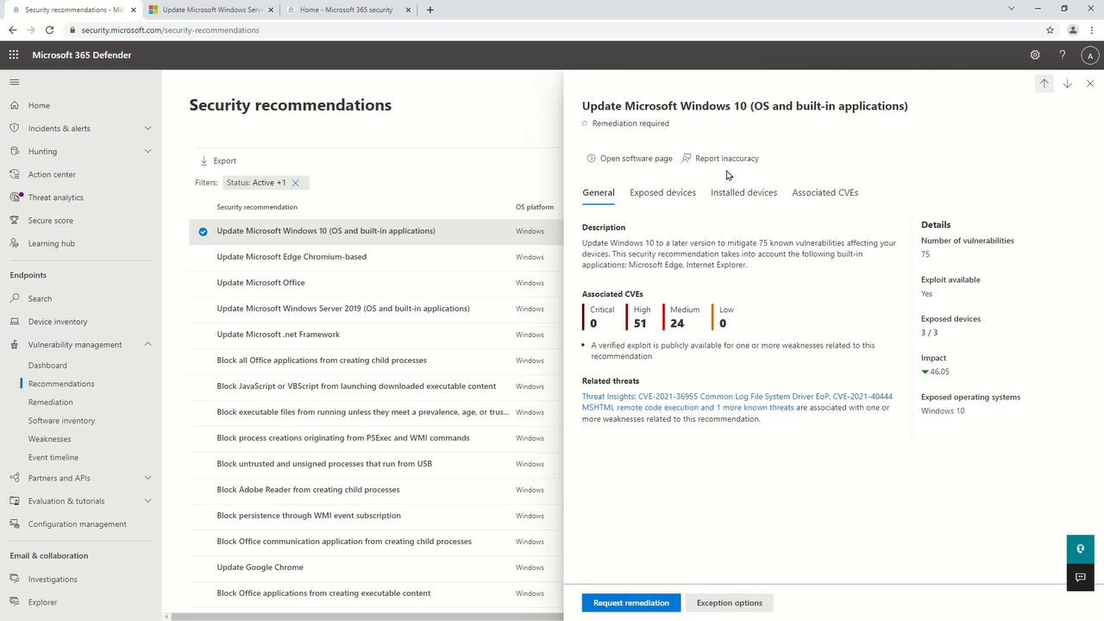
Step: Examine the inaccuracy reasons offered when reporting the Windows 10 recommendation, then close the report form without submitting
click(723, 160)
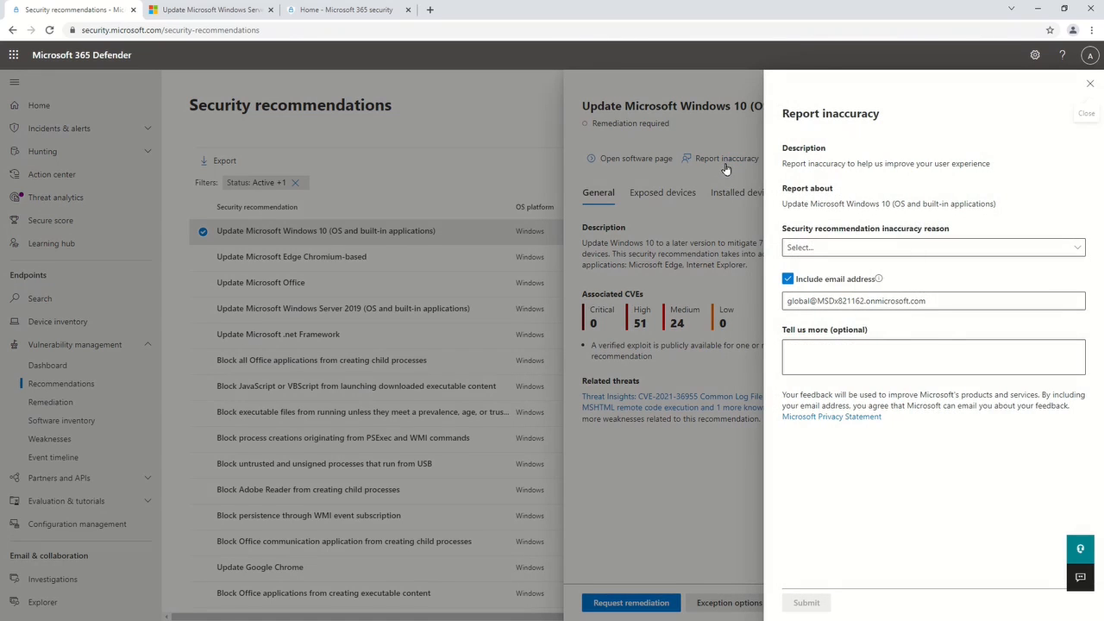
click(833, 247)
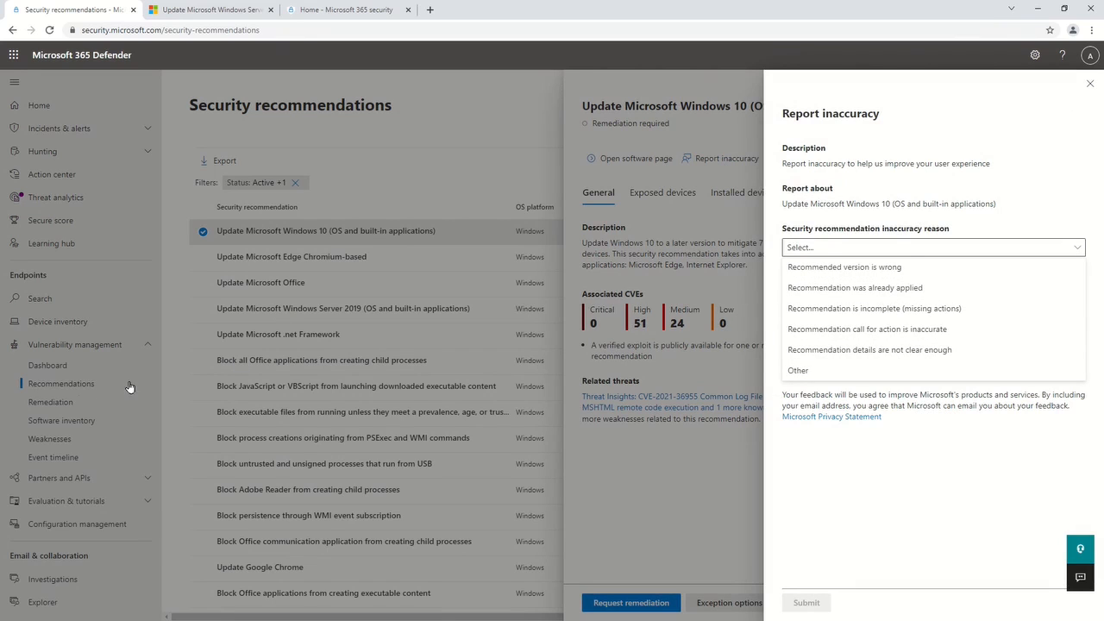
click(71, 422)
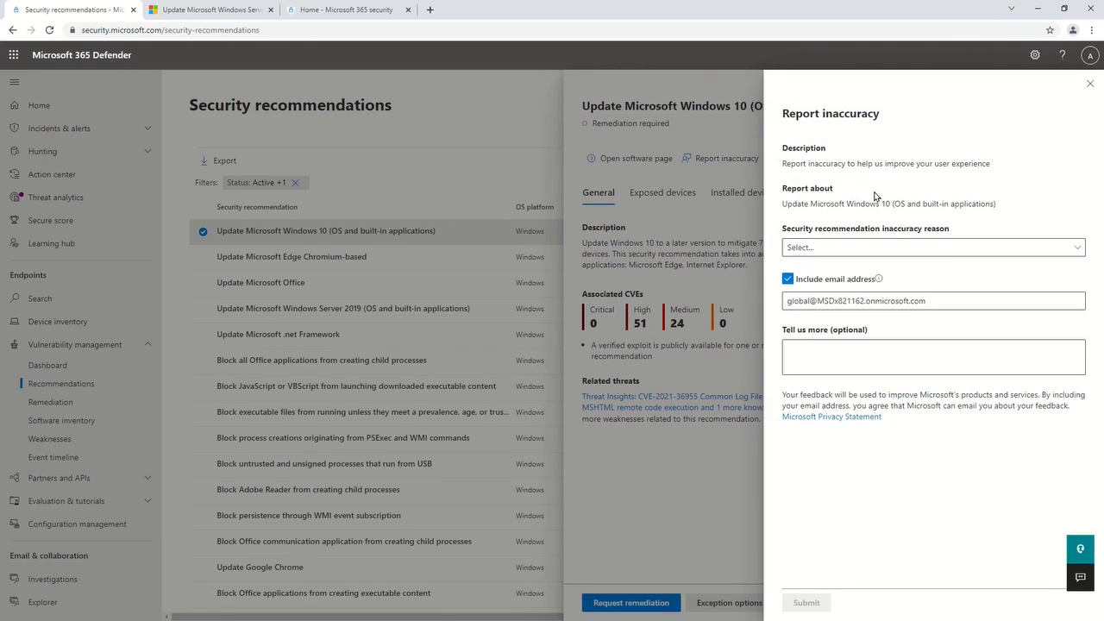
click(1091, 83)
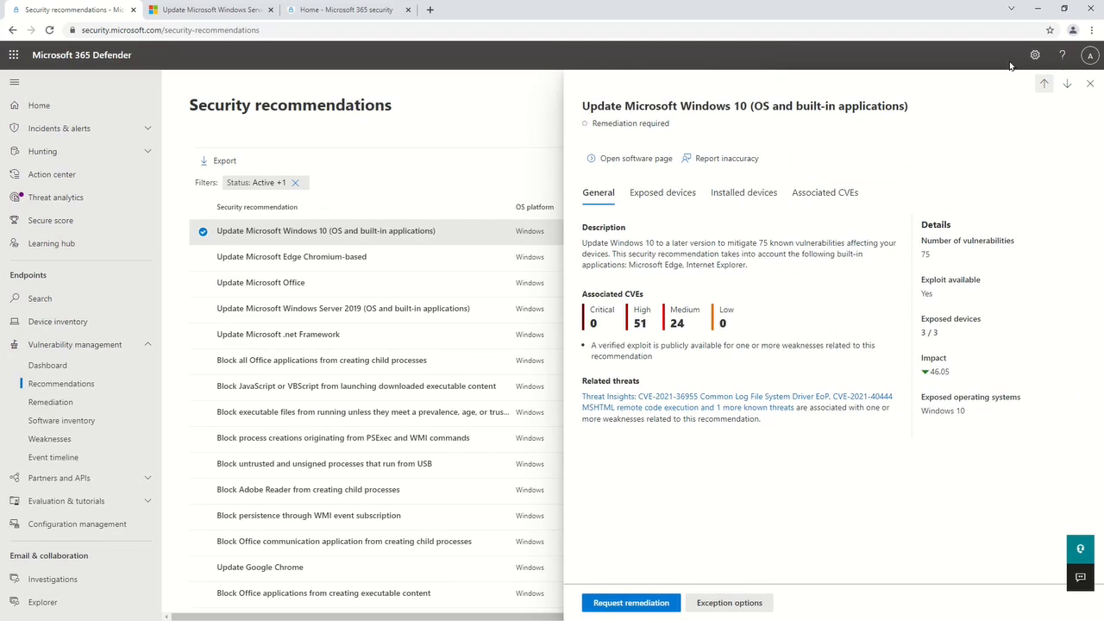
Step: Close the Windows 10 recommendation details and open the software inventory
click(1090, 83)
click(47, 402)
click(48, 422)
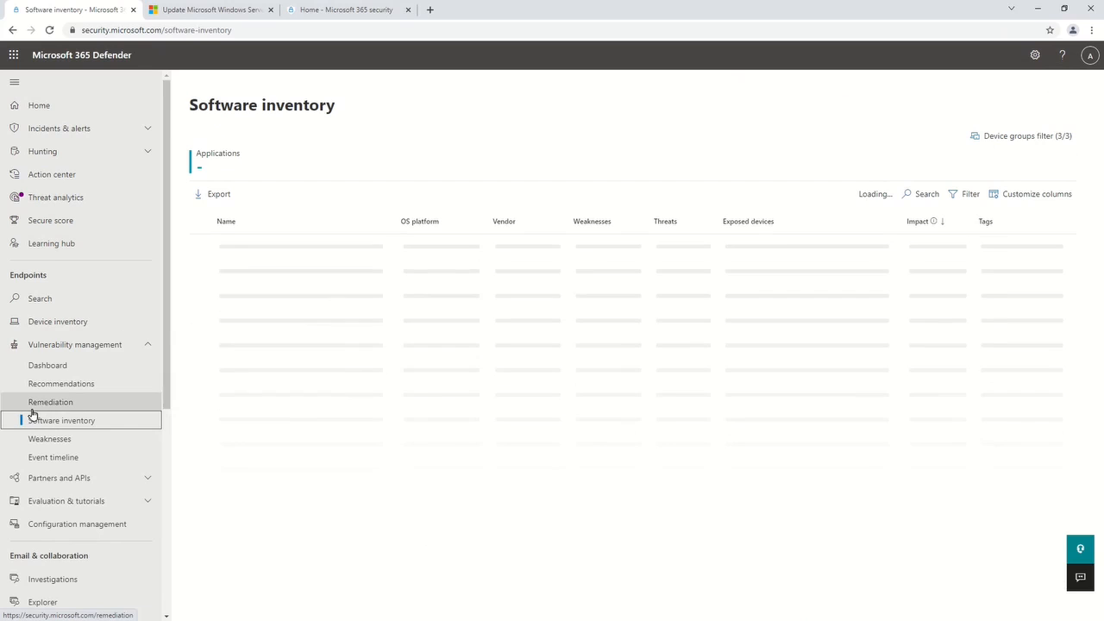
Step: Open the Office software page from the inventory and bring up its Enable Automatic Updates security recommendation
click(246, 297)
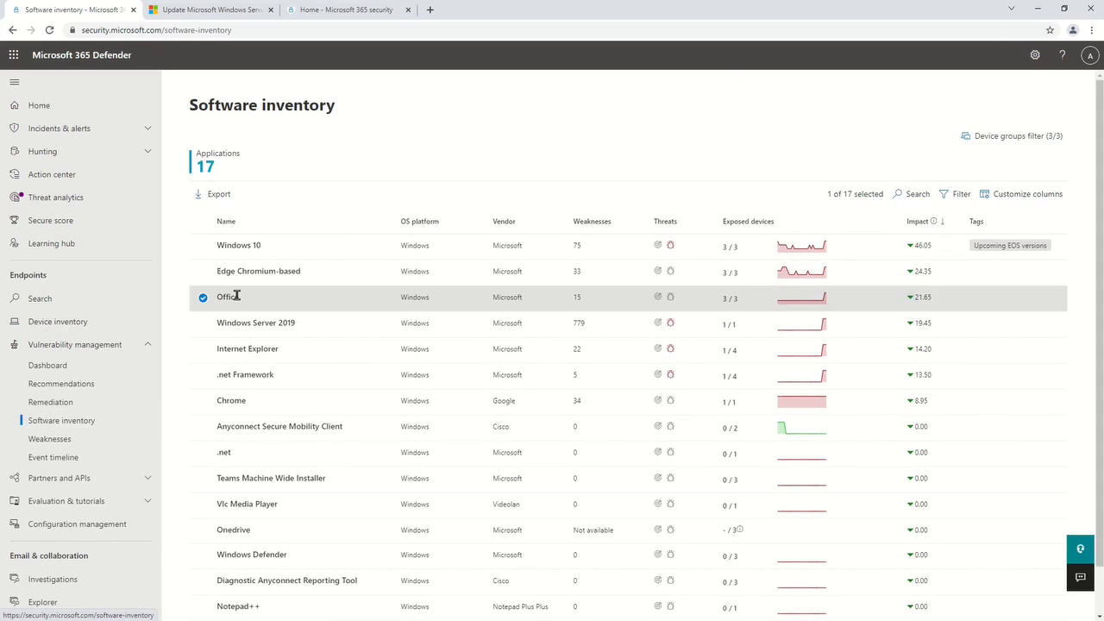
click(832, 134)
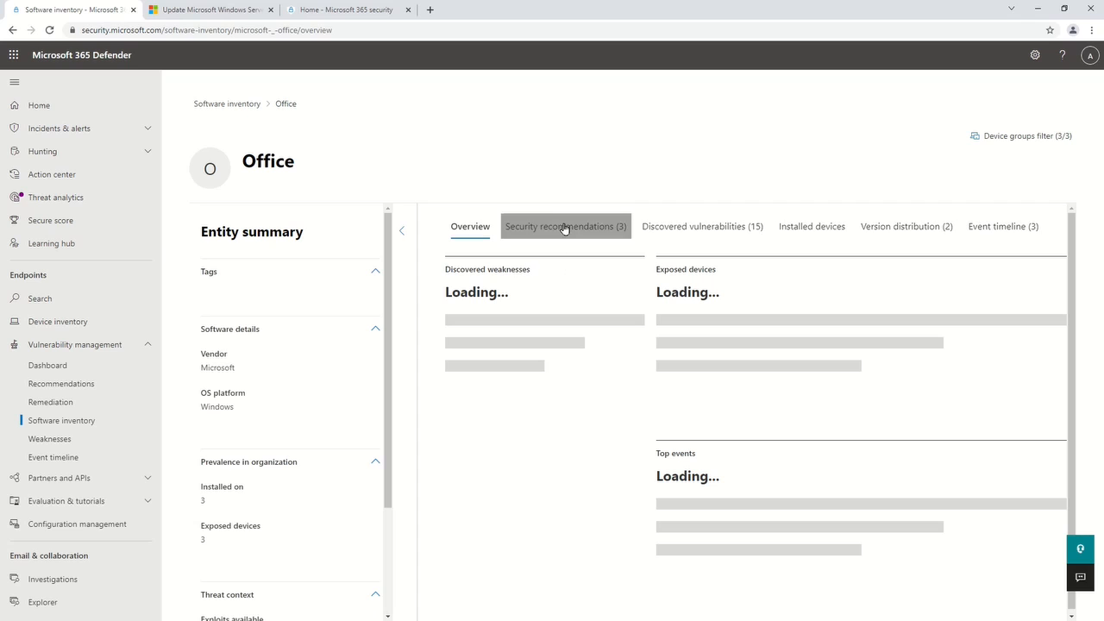
click(565, 227)
click(459, 366)
click(497, 367)
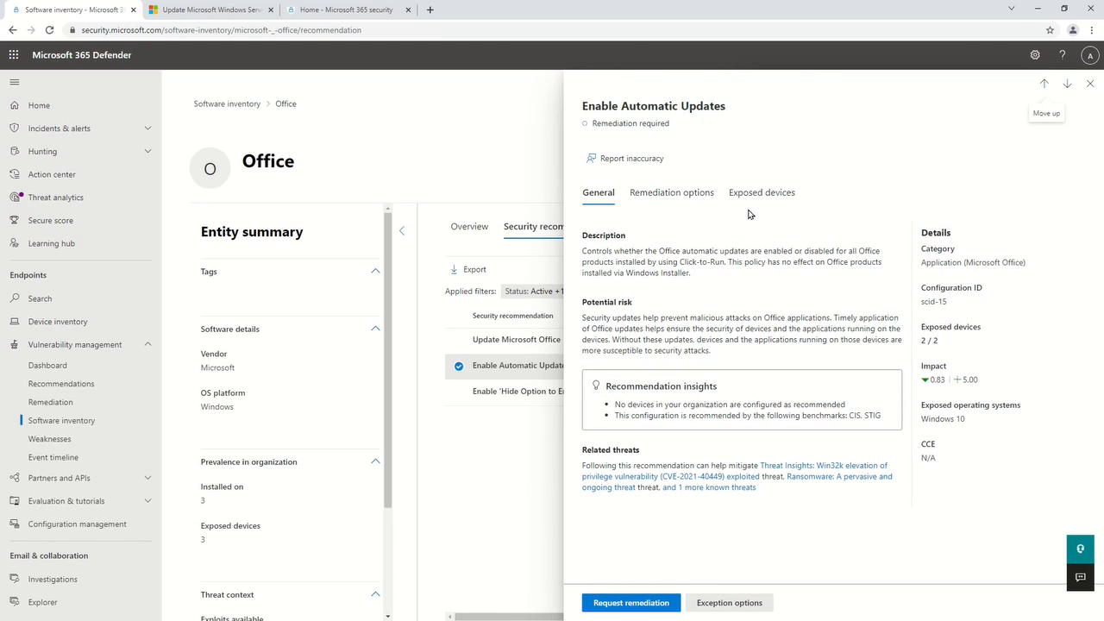
Step: Examine the inaccuracy reasons for Office's Enable Automatic Updates recommendation, then close the report form and the recommendation details without submitting
click(641, 162)
click(864, 249)
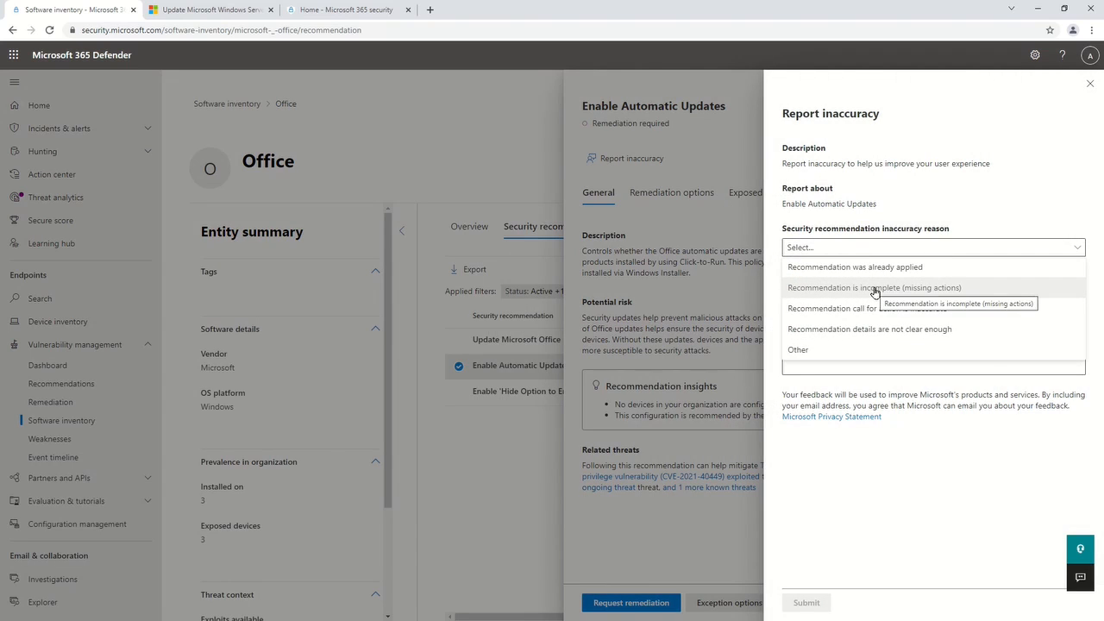
click(62, 326)
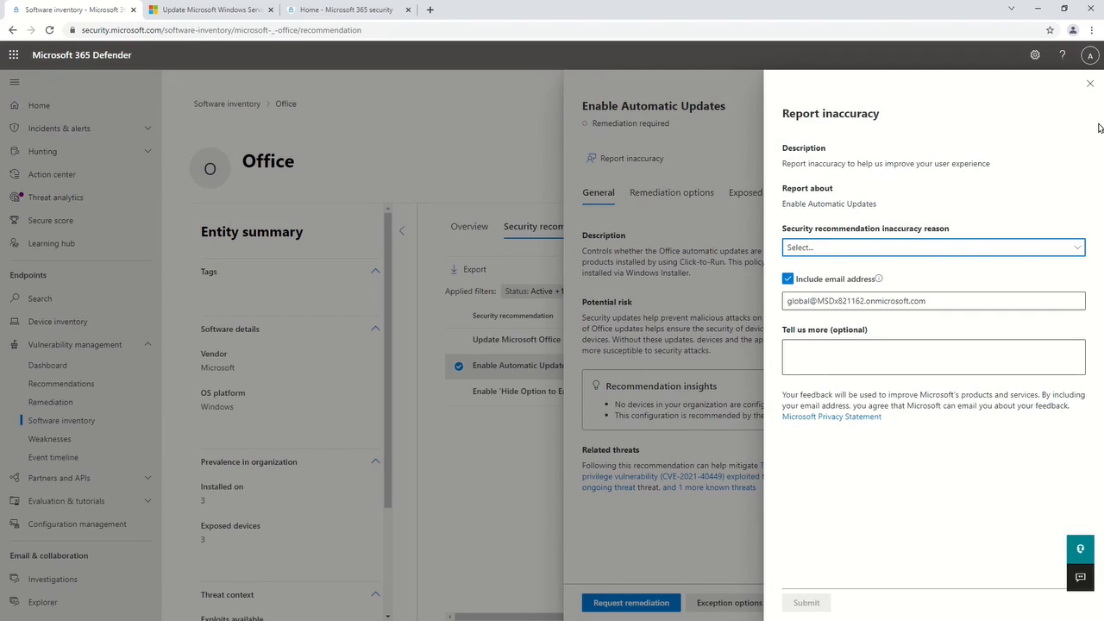
click(1091, 84)
click(1091, 84)
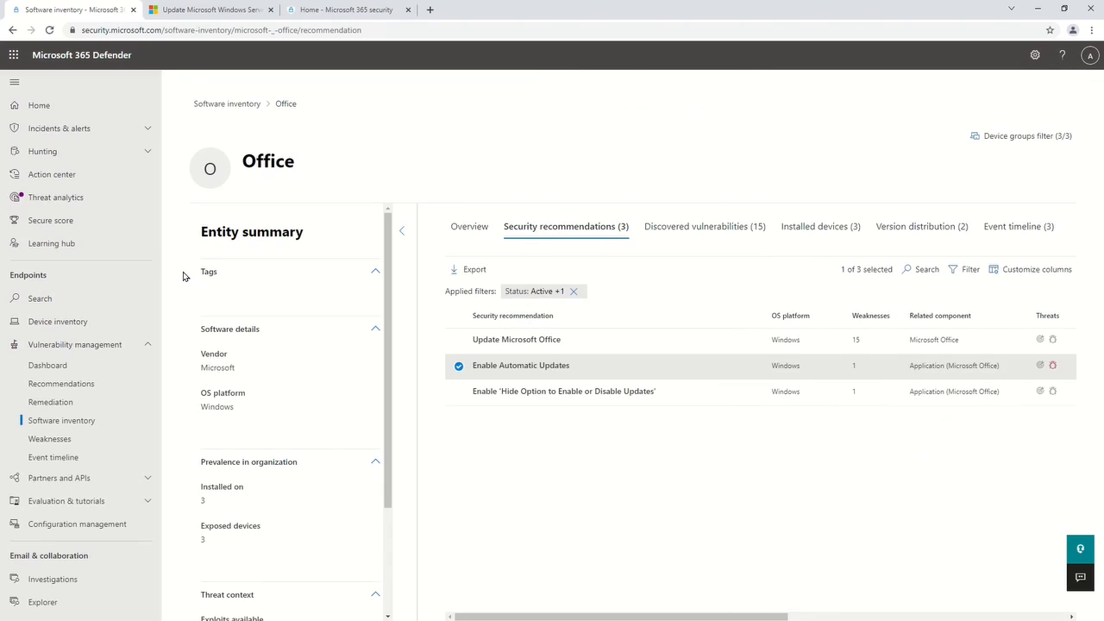
Step: Open the Workgroup device mde-tvm-3 from the device inventory and display its security recommendations
click(78, 345)
click(72, 328)
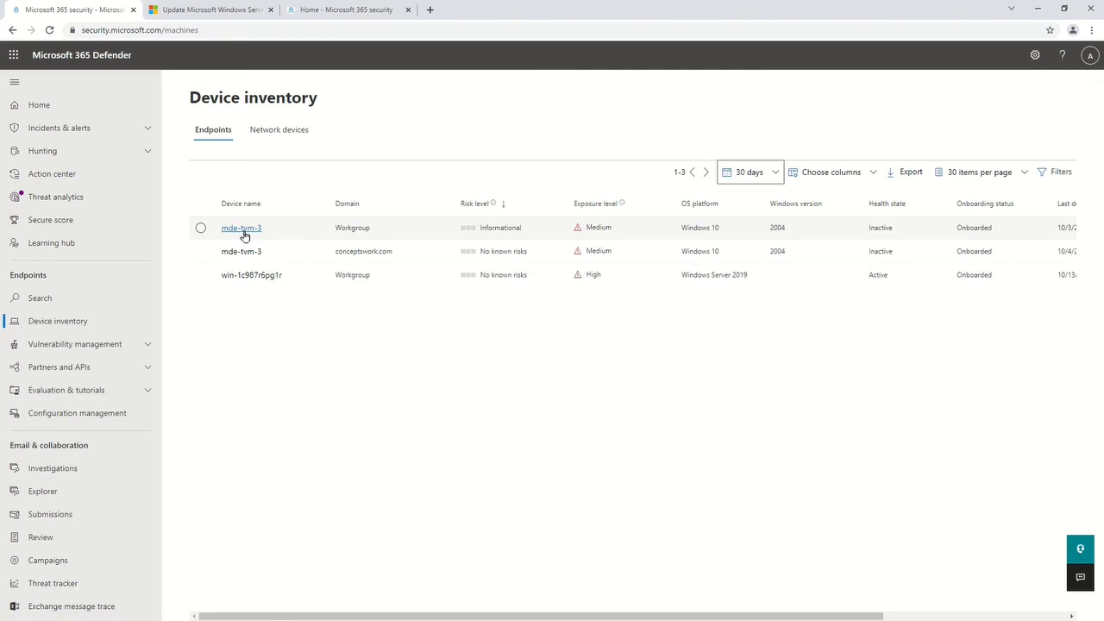
click(244, 229)
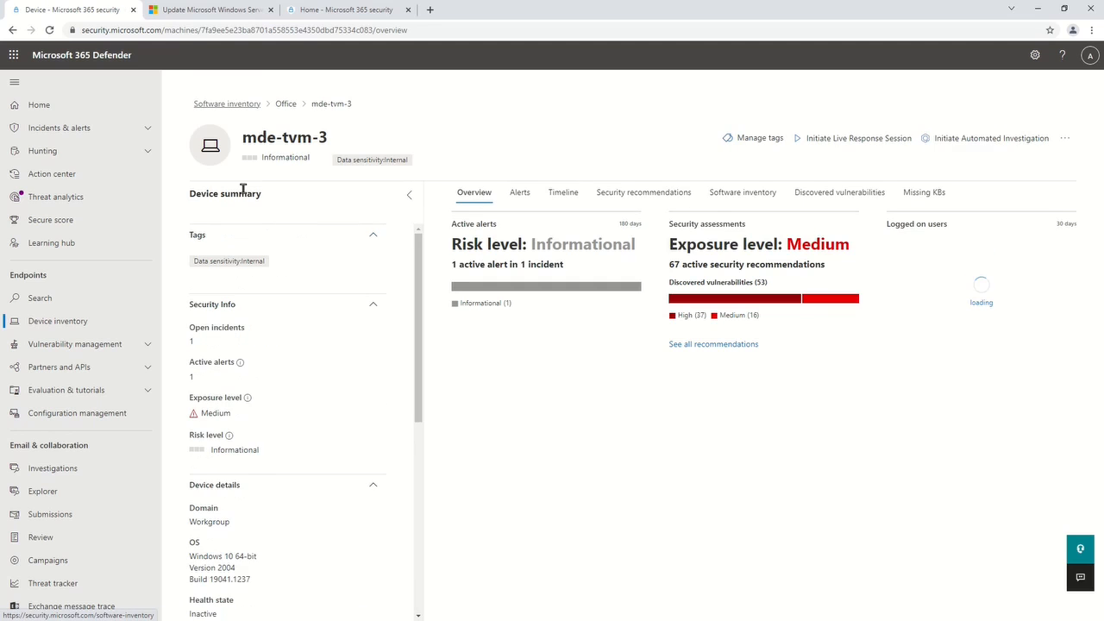
click(640, 194)
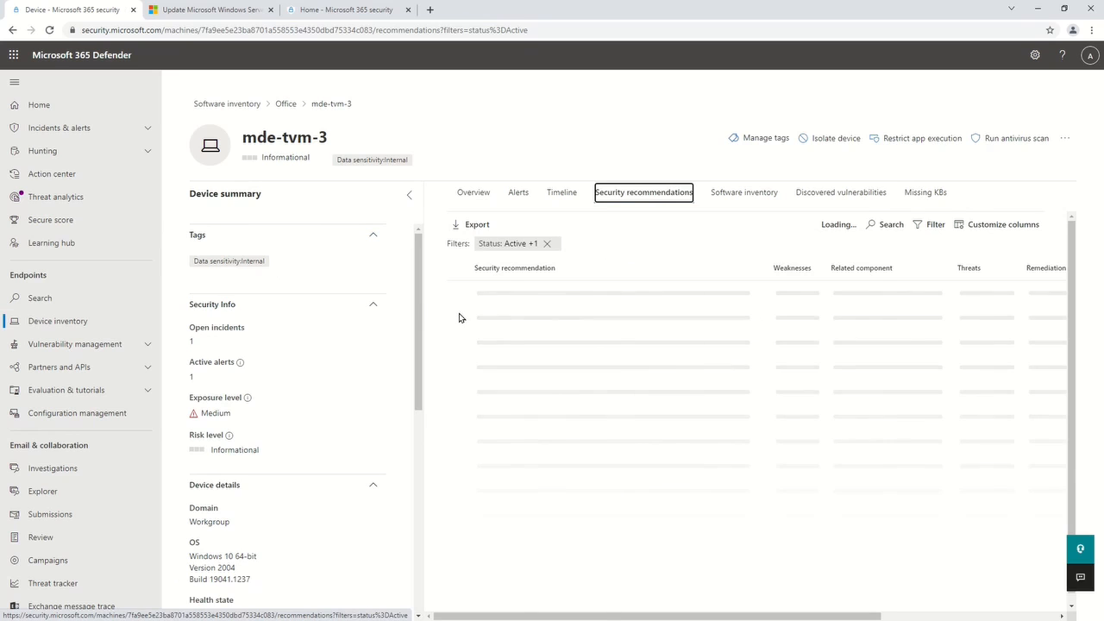
Step: Review the inaccuracy reasons for mde-tvm-3's Update Microsoft Edge Chromium-based recommendation, then close the report form without submitting
click(460, 294)
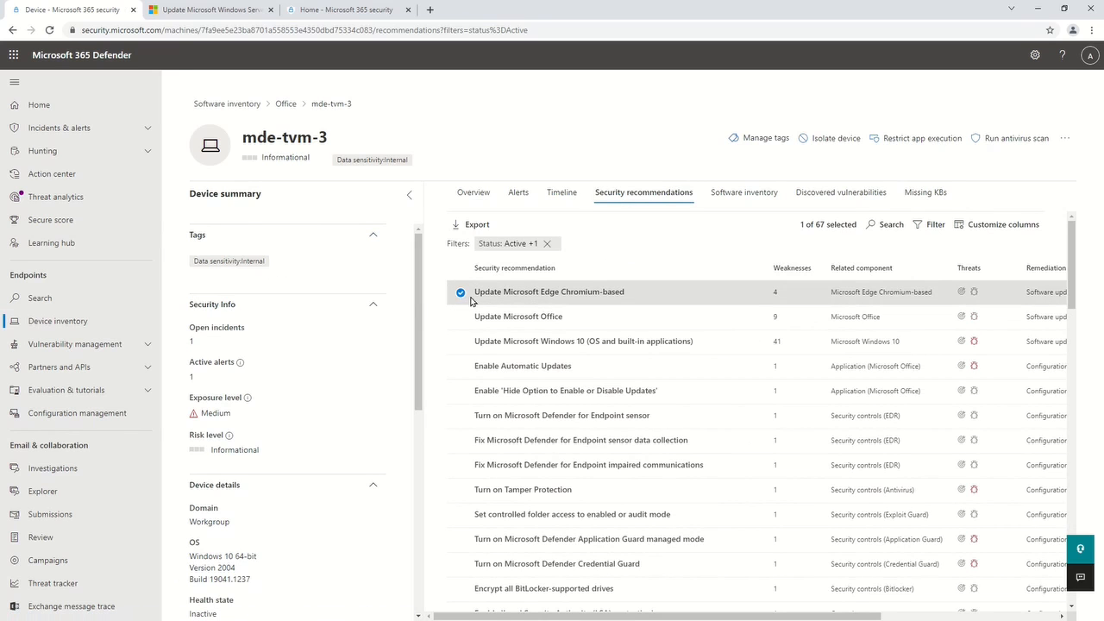
click(509, 291)
click(730, 160)
click(862, 229)
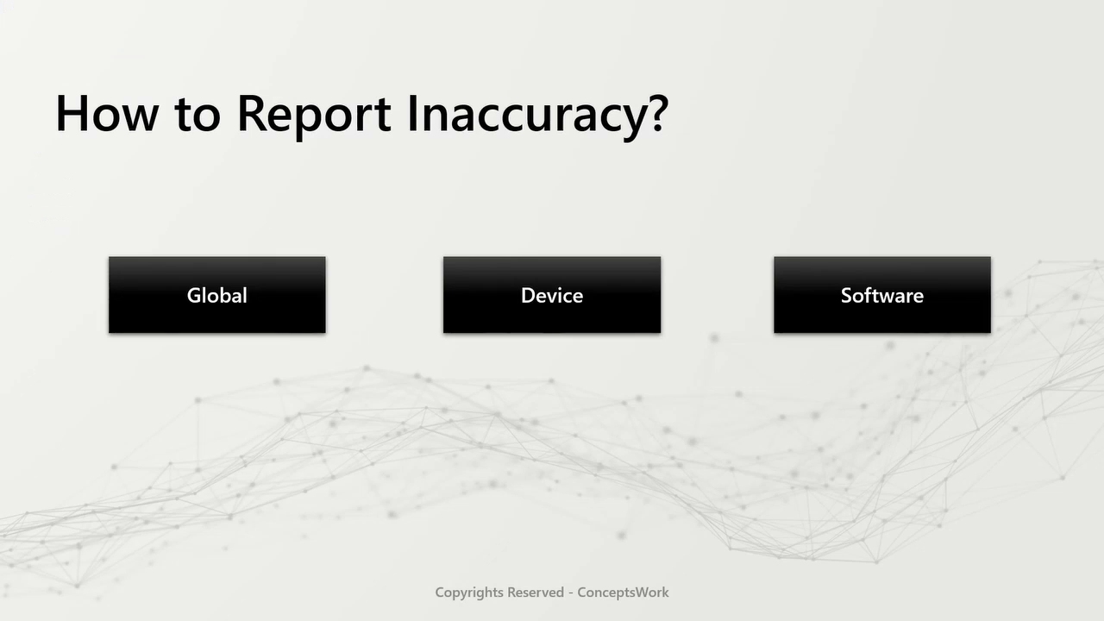
key(Right)
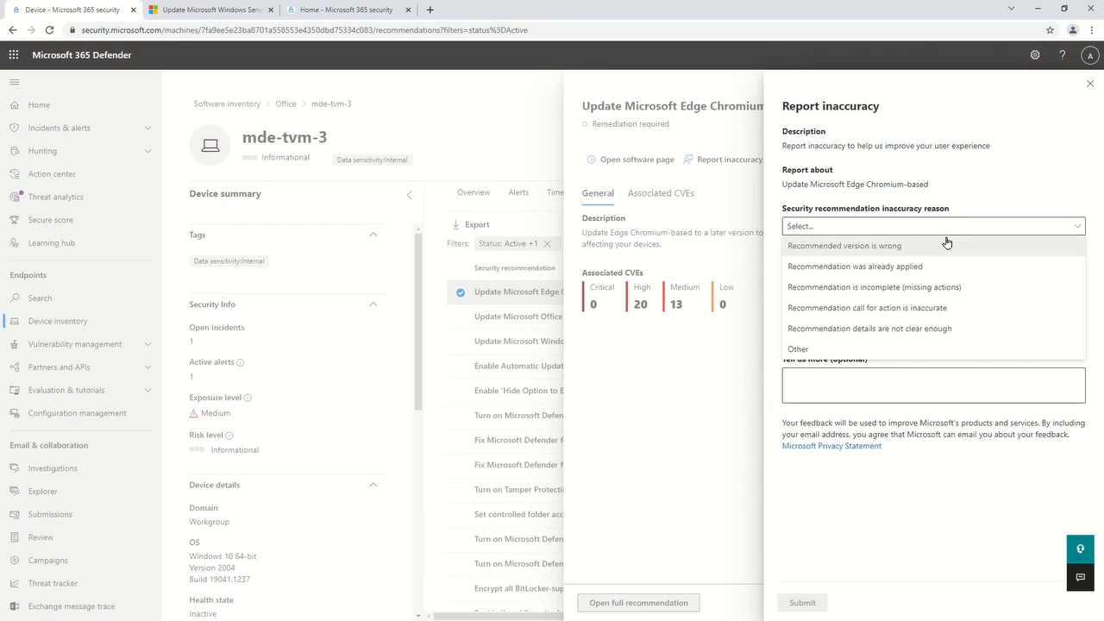
click(1091, 86)
click(1091, 86)
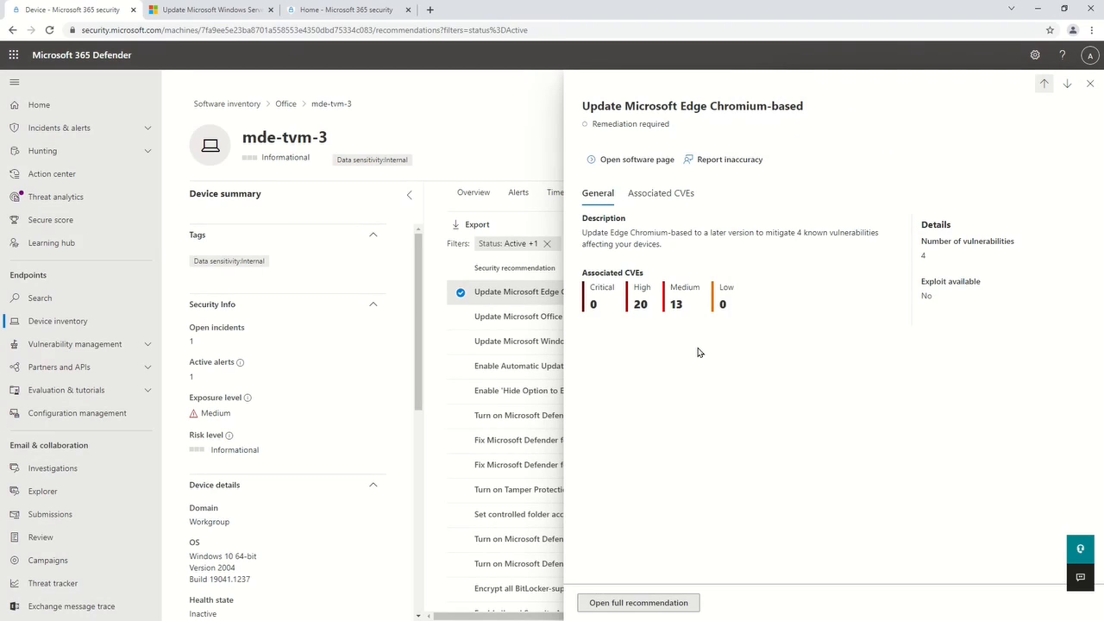
Step: Go to the organization-wide security recommendations and open Update Microsoft Edge Chromium-based
click(60, 344)
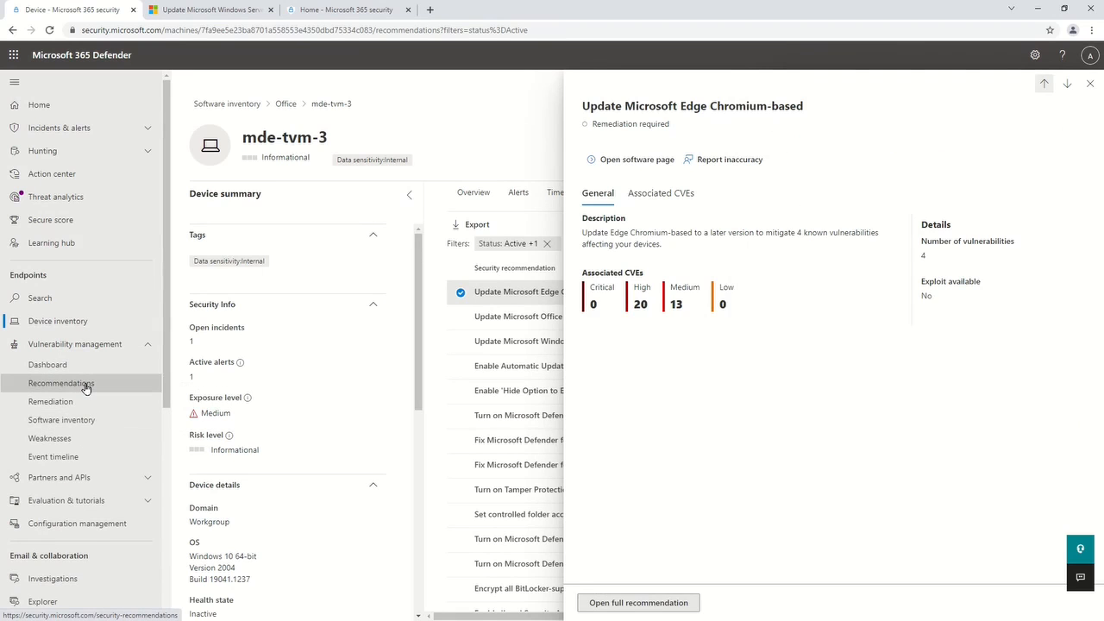
click(86, 384)
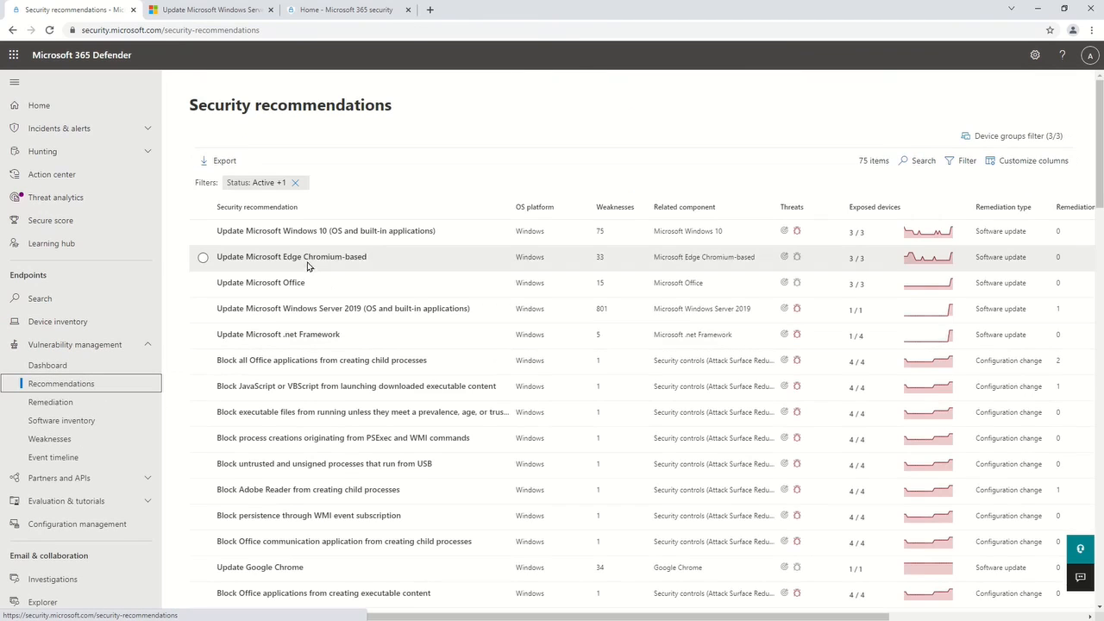
click(306, 259)
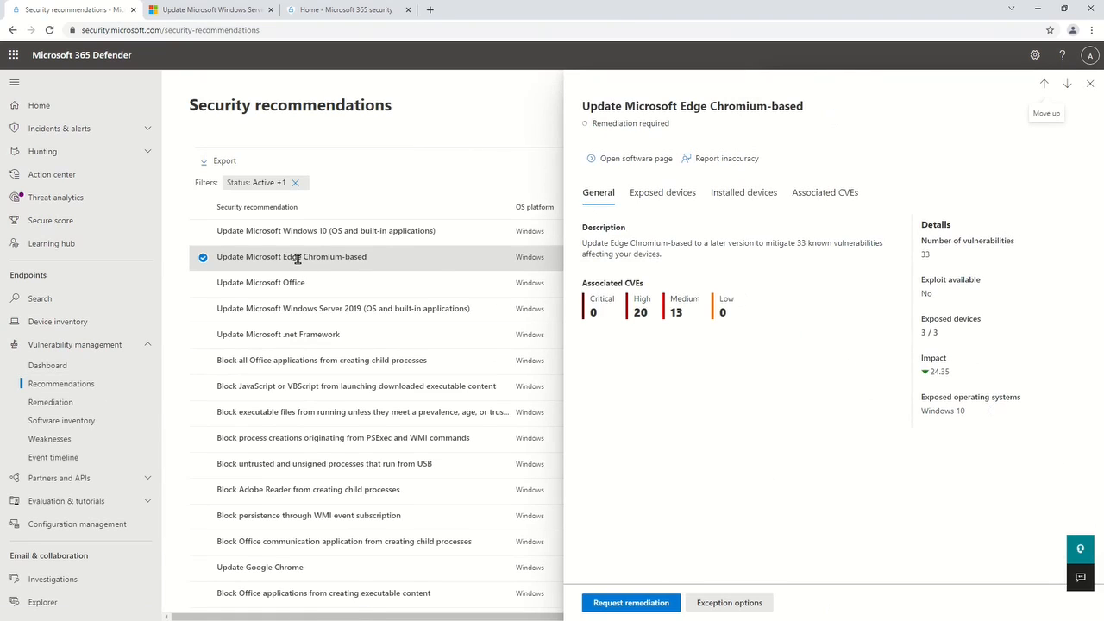
Step: Examine the exception form for the Edge recommendation with the Exception per device group scope, then close it without submitting
click(722, 603)
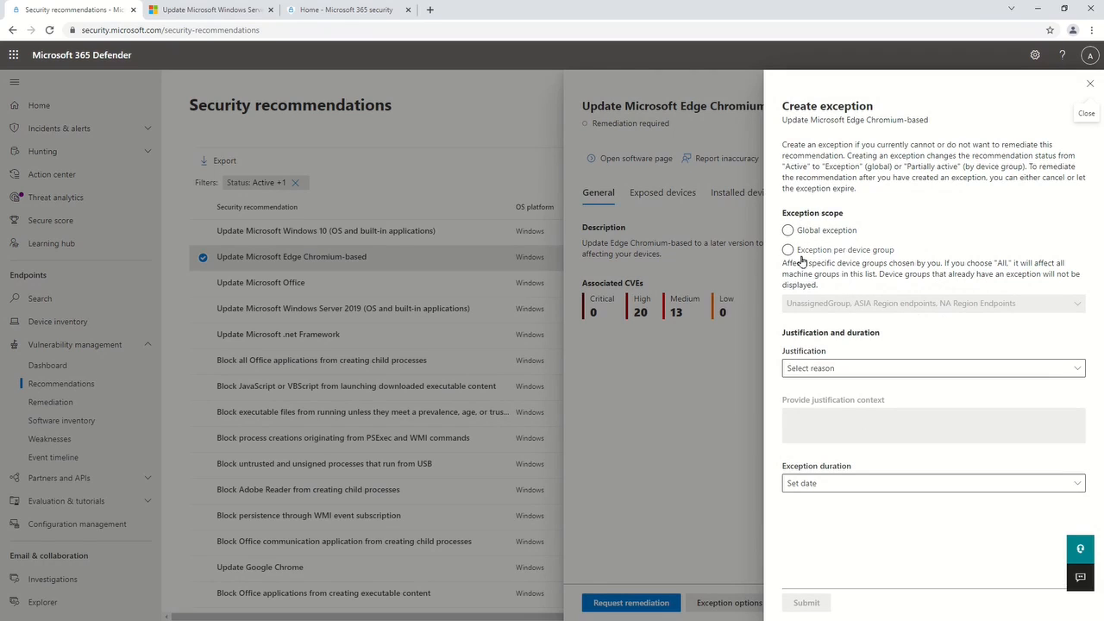
click(806, 256)
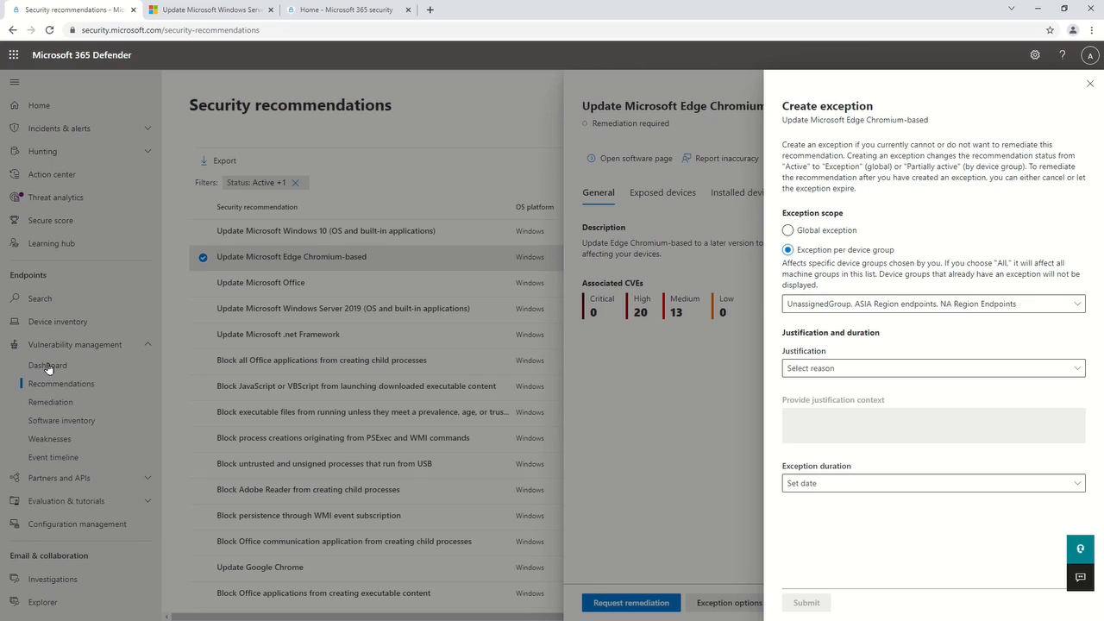
click(1089, 83)
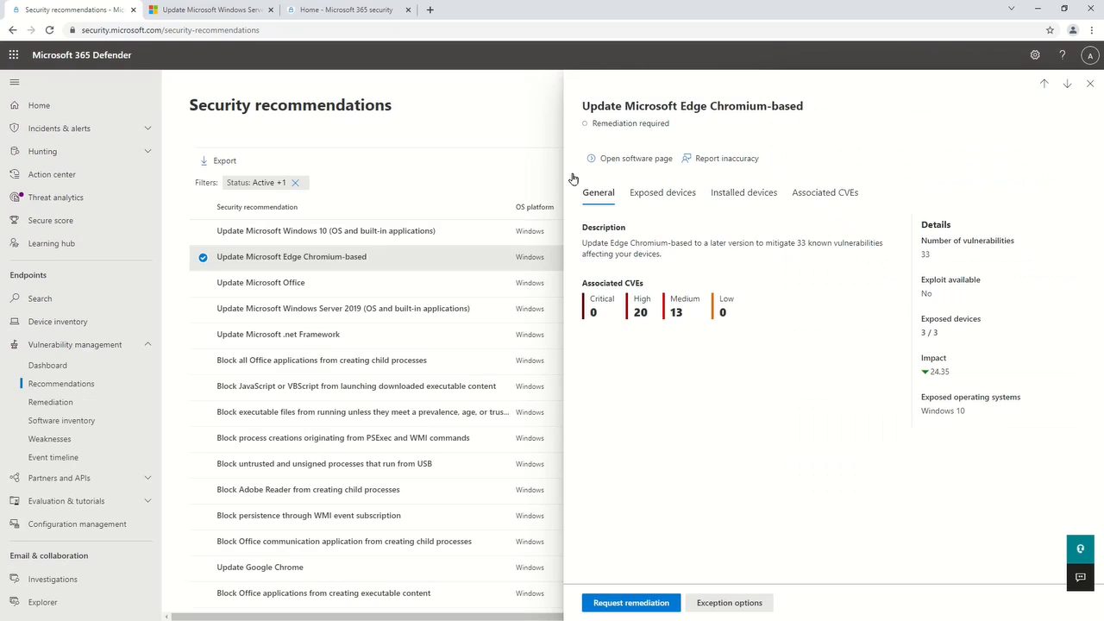
Step: Review the Threat & Vulnerability Management dashboard, including exposure distribution, remediation activities, vulnerable software and exposed devices
click(47, 365)
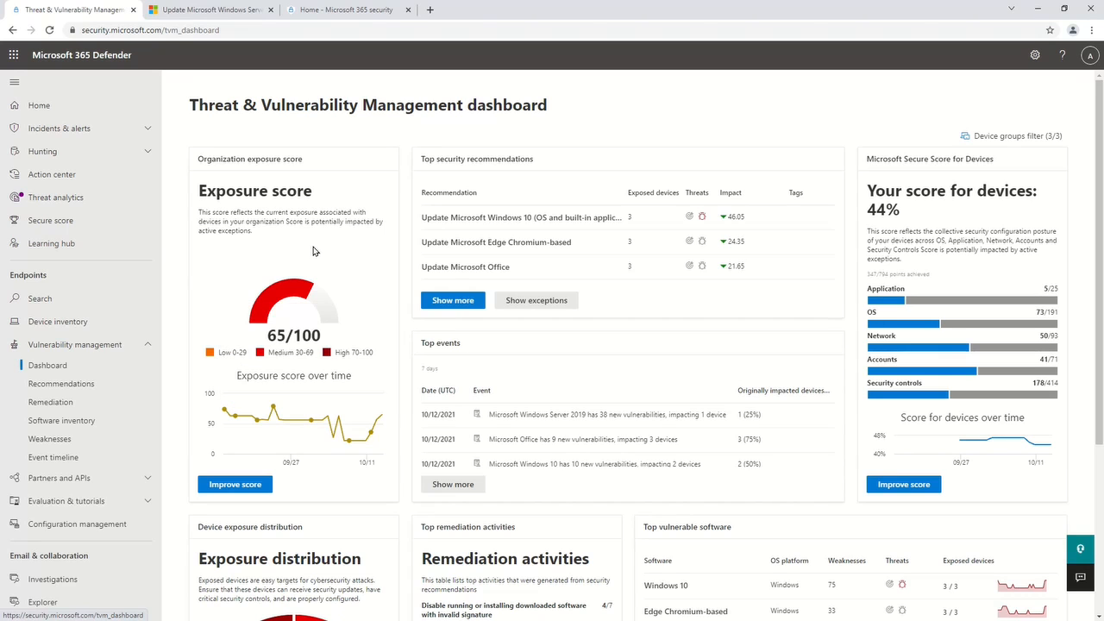
scroll(314, 251, down, 3)
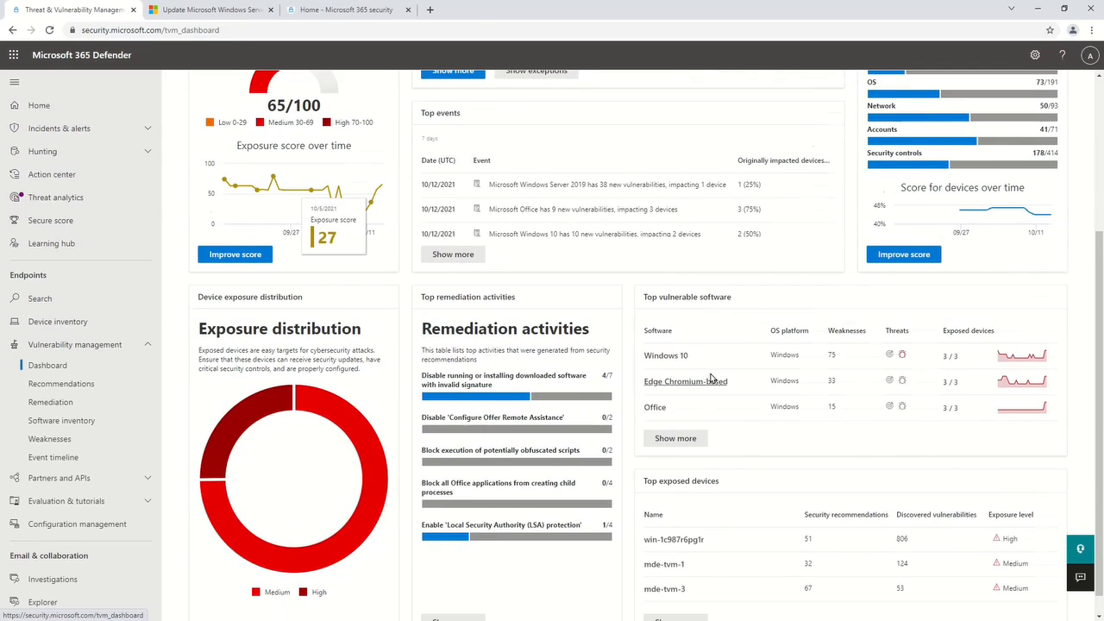
scroll(759, 364, down, 1)
scroll(759, 364, up, 3)
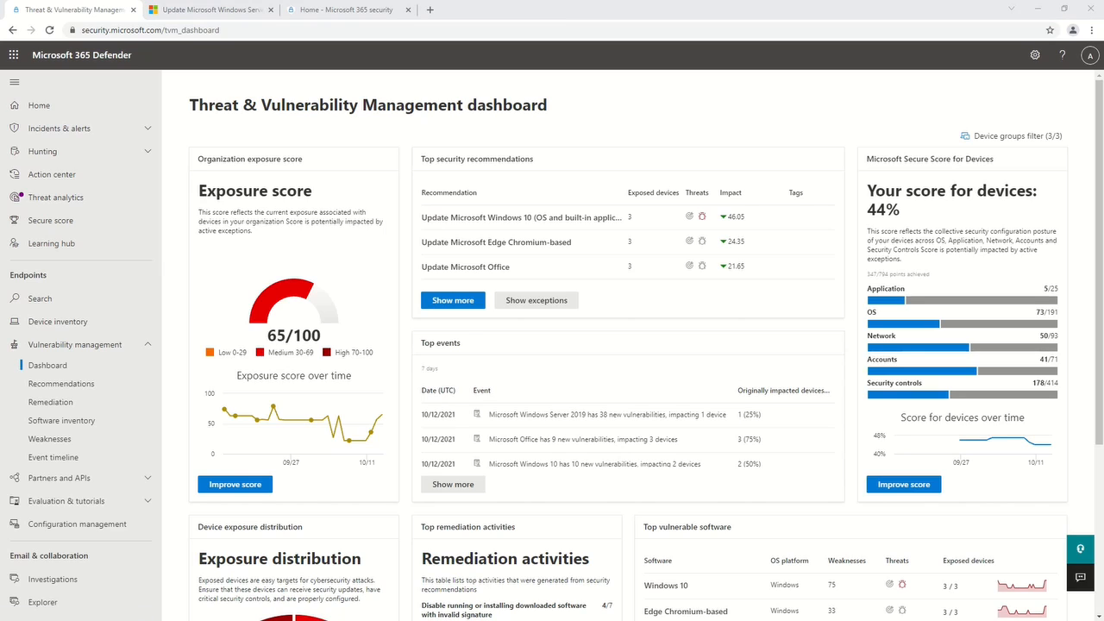
Step: Glance at the weaknesses page, then return to the security recommendations and open Update Microsoft .net Framework
click(81, 384)
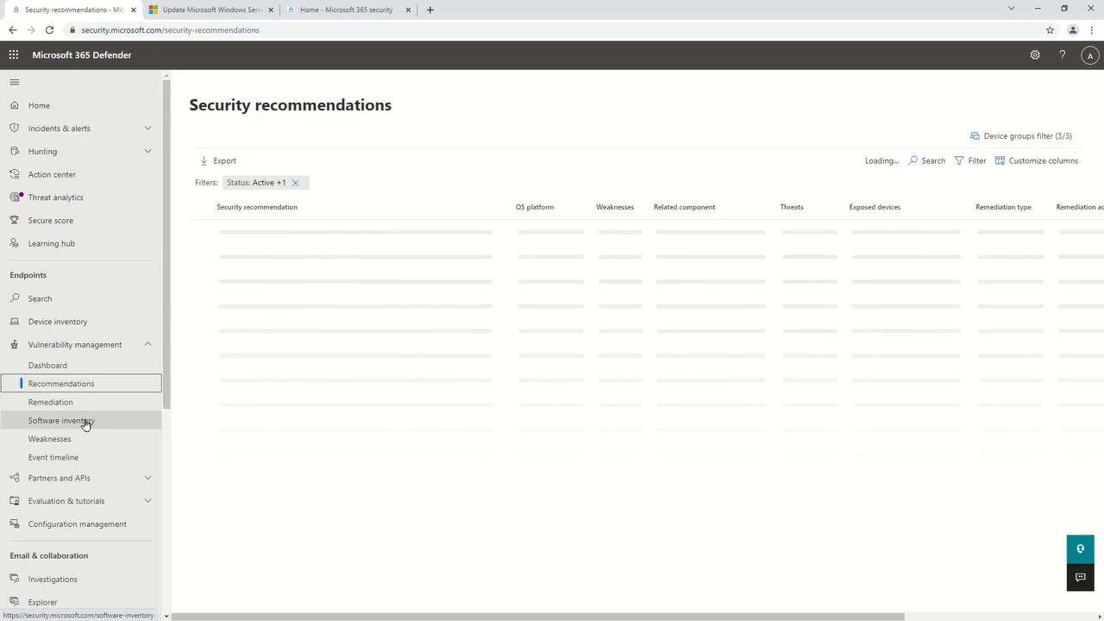
click(82, 444)
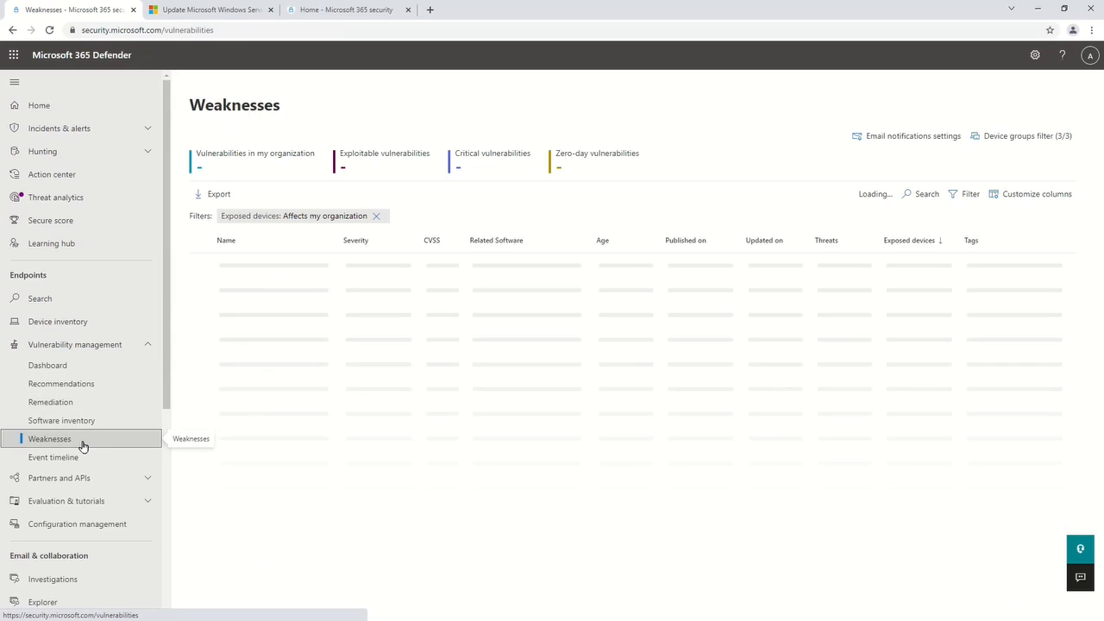
click(69, 385)
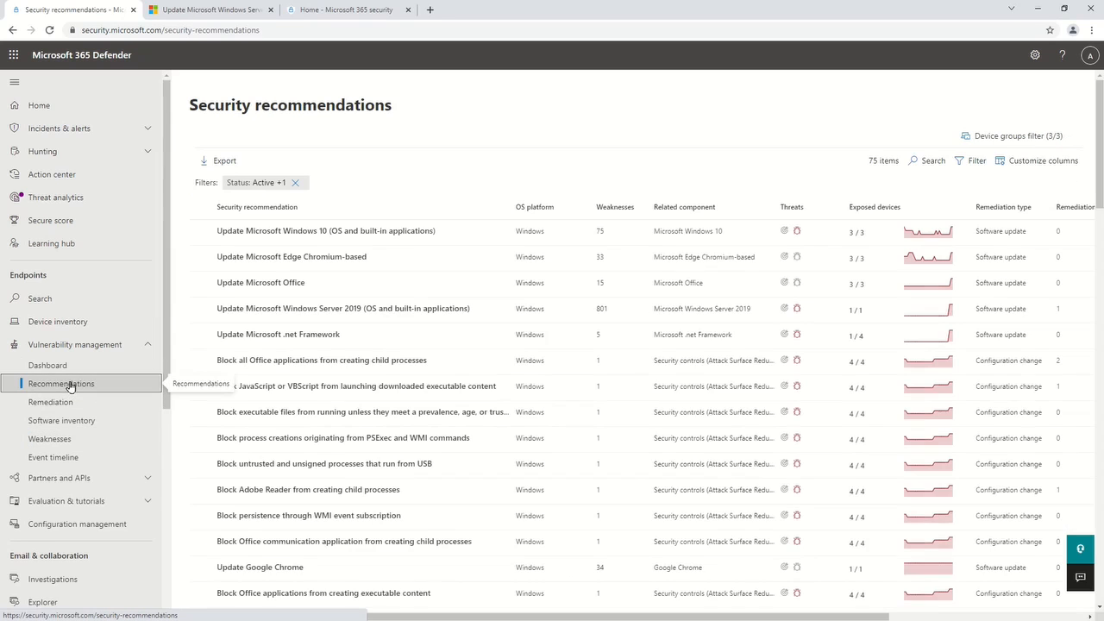
click(380, 334)
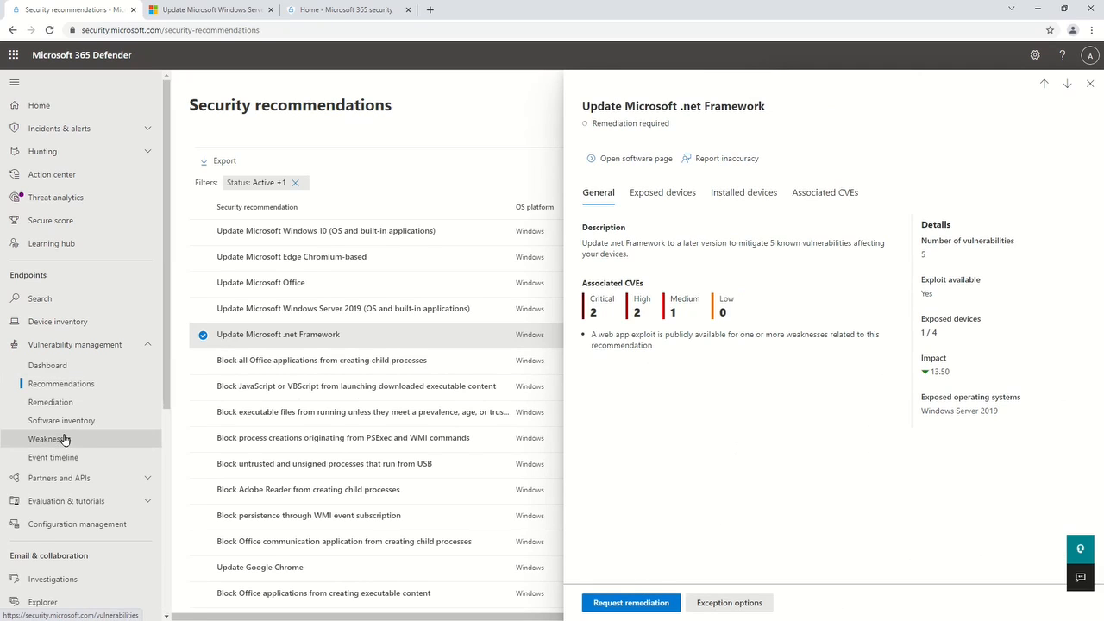
Step: Review the remediation activities and their ticket statuses, then switch to the Windows Server 2019 task in Endpoint Manager
click(64, 404)
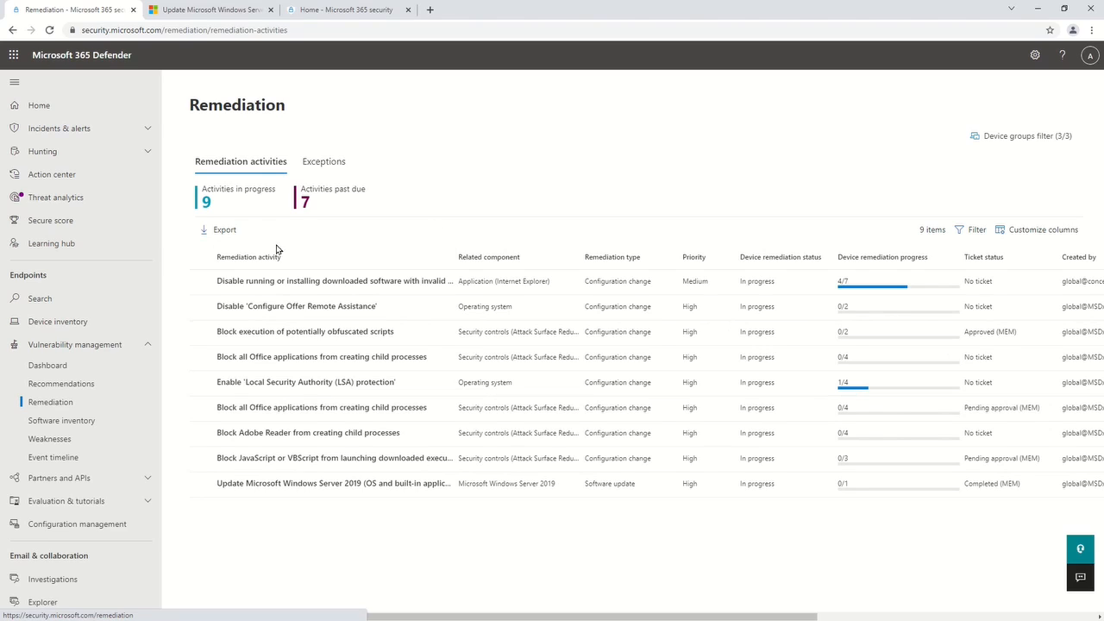
click(187, 8)
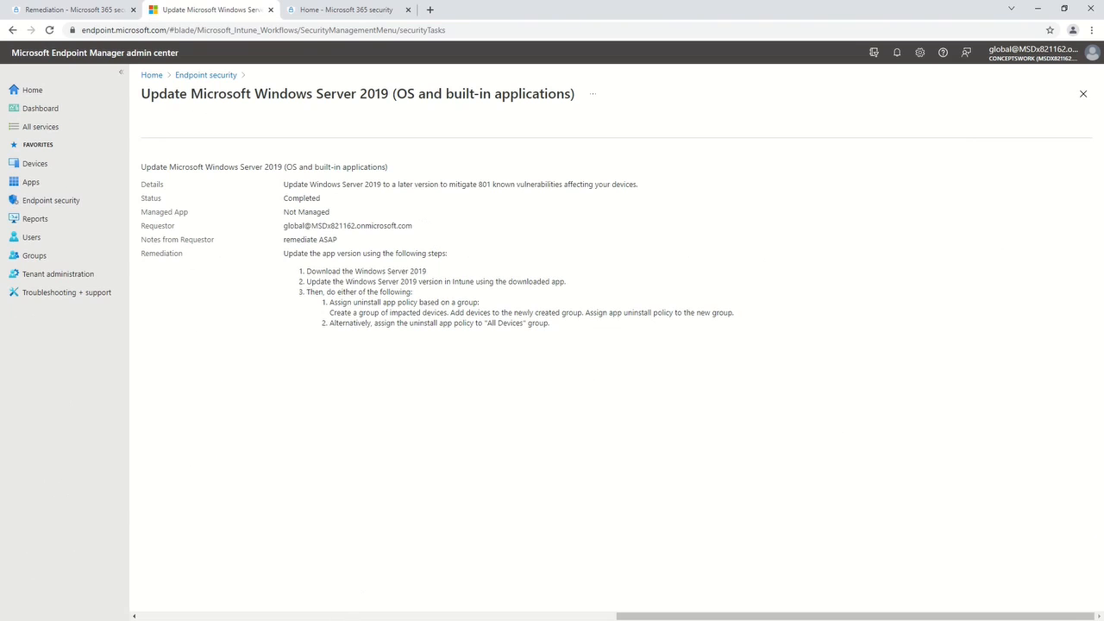